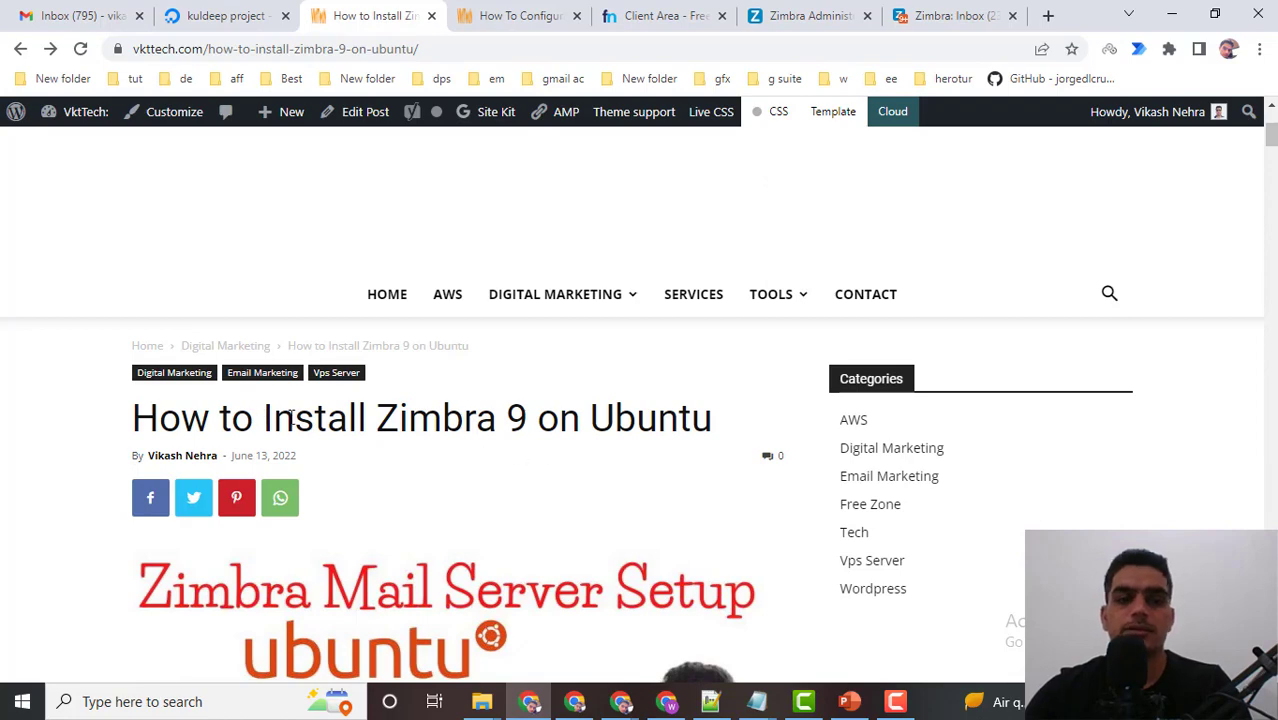
Highlight the 'Install Zimbra 9 on Ubuntu' title, then switch to the DKIM configuration article and scroll through it.
left_click_drag(291, 415, 716, 420)
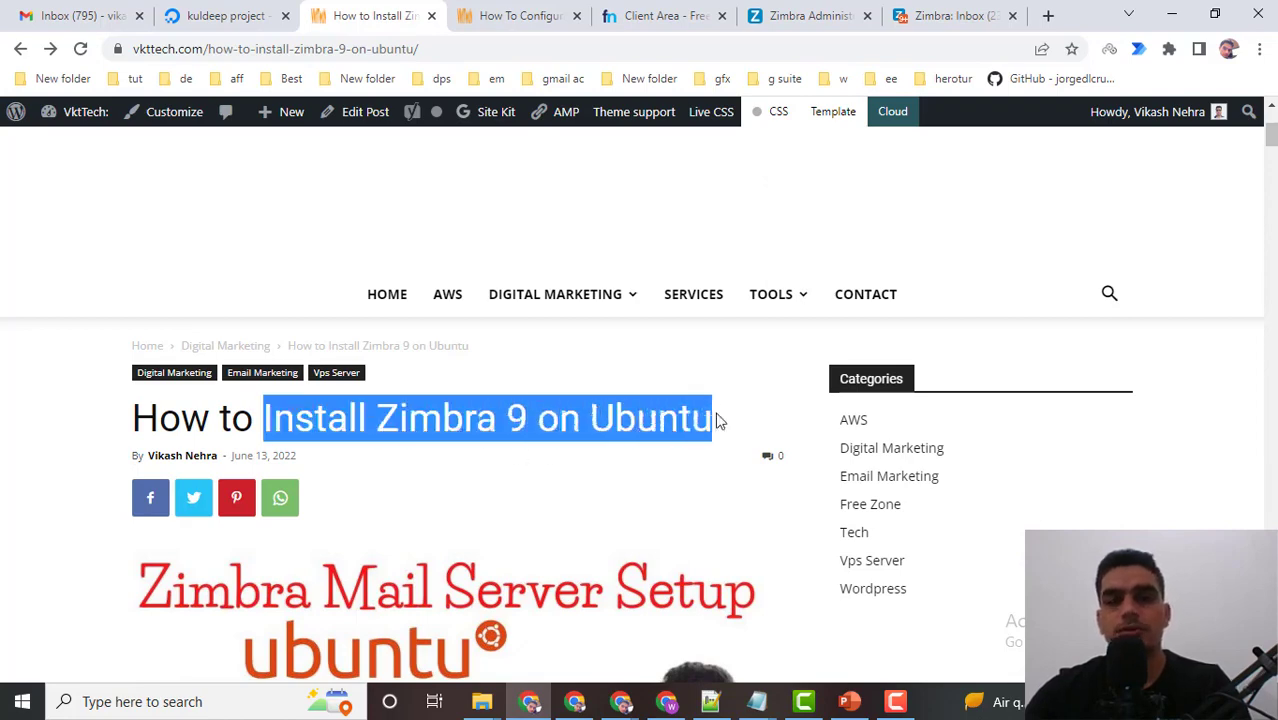
left_click(510, 20)
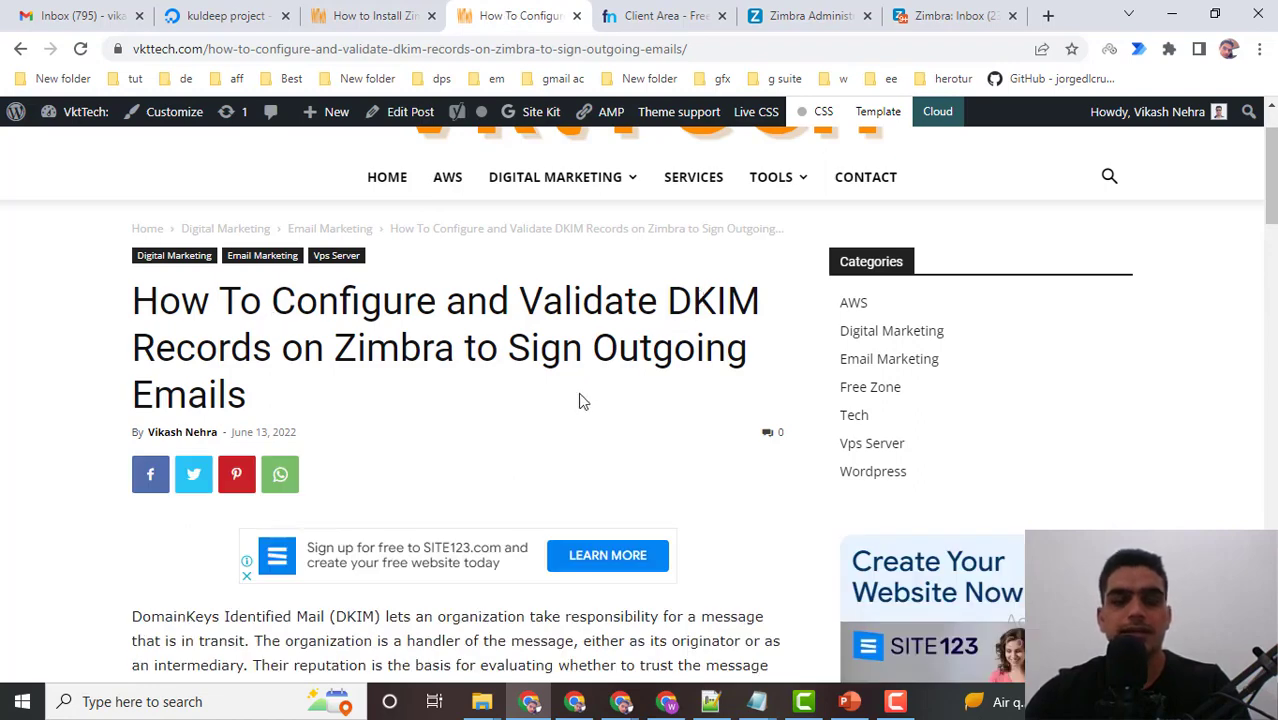
scroll(583, 400, "down", 6)
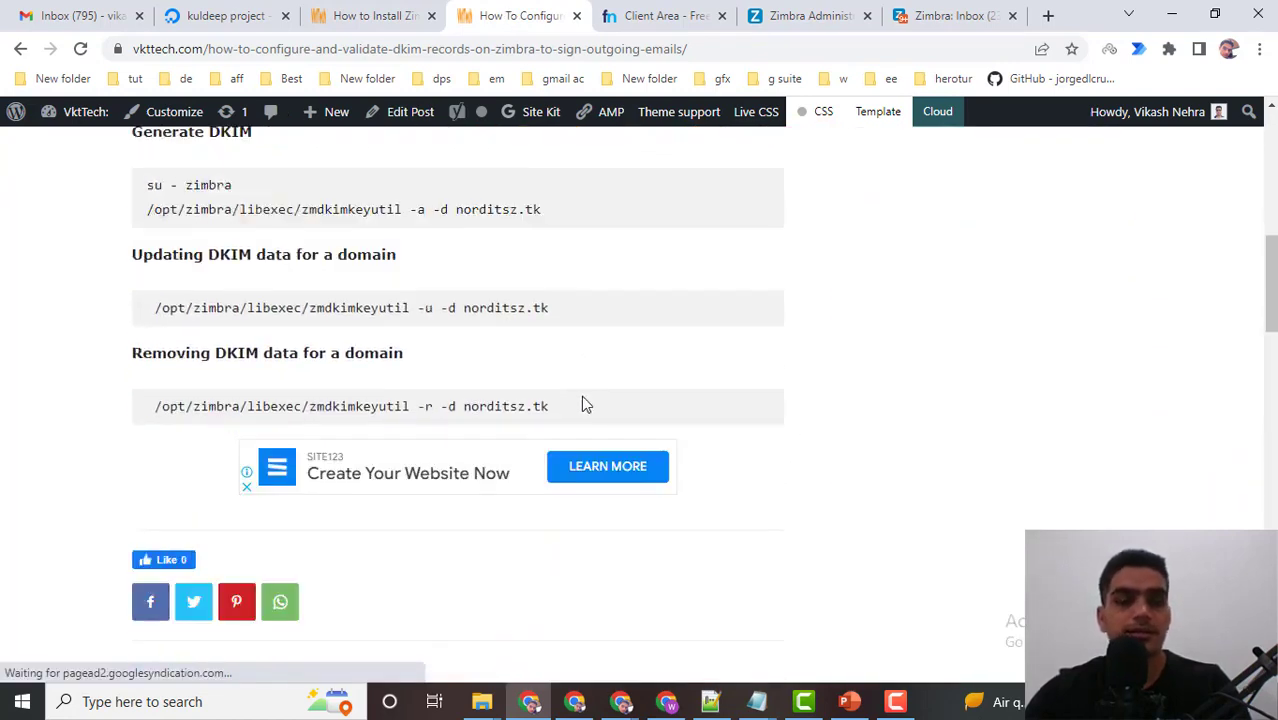
scroll(583, 404, "up", 2)
scroll(585, 405, "up", 2)
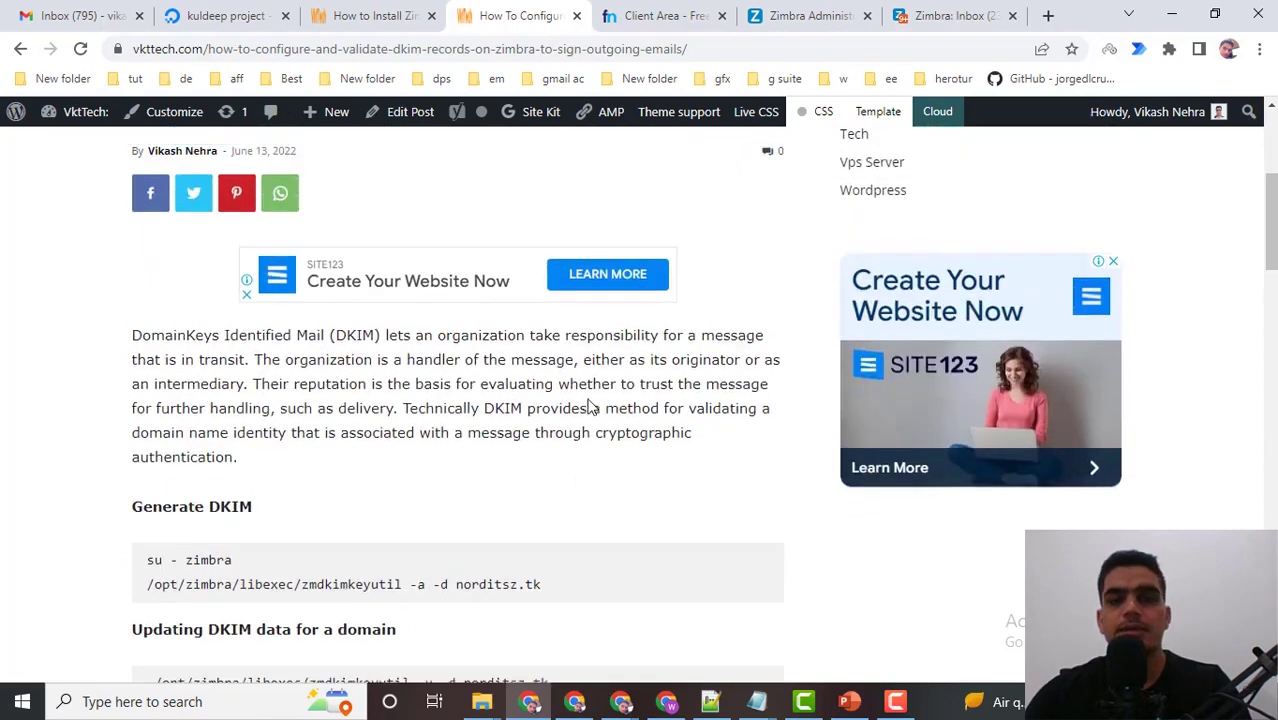
scroll(594, 400, "up", 4)
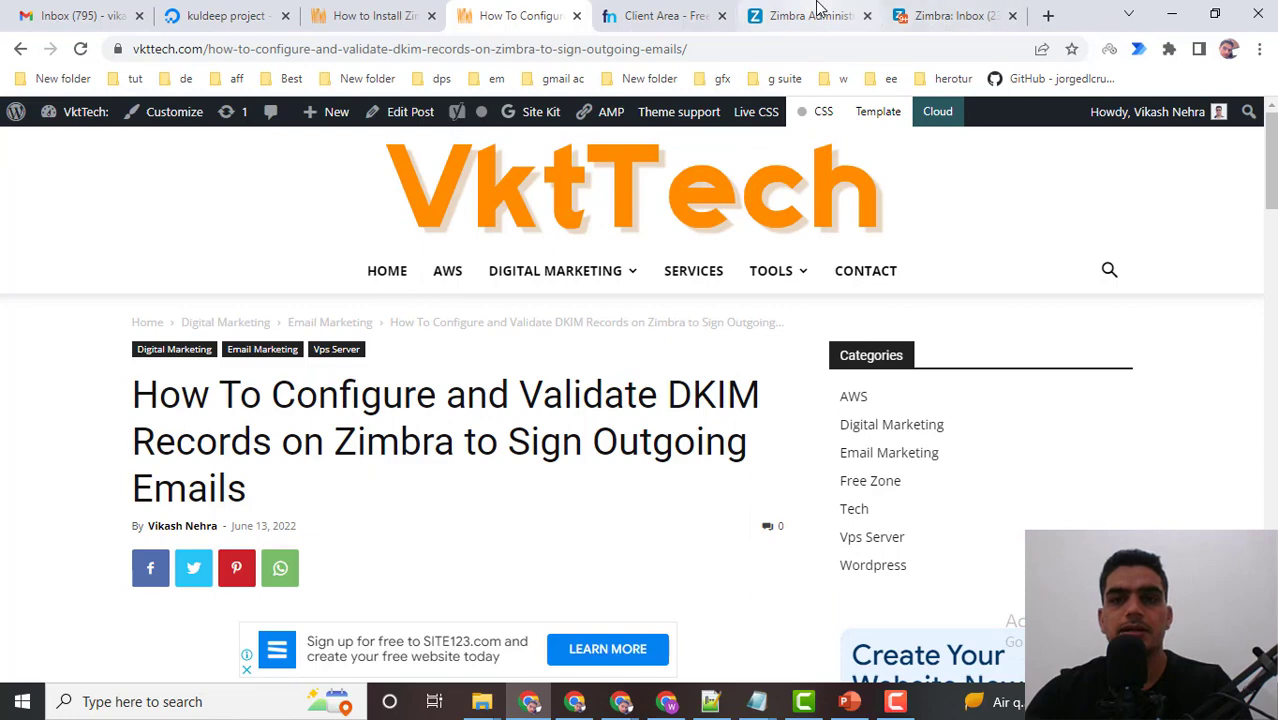
Bring up the PowerPoint title slide, minimize it, and go to the Zimbra: Inbox tab.
left_click(848, 701)
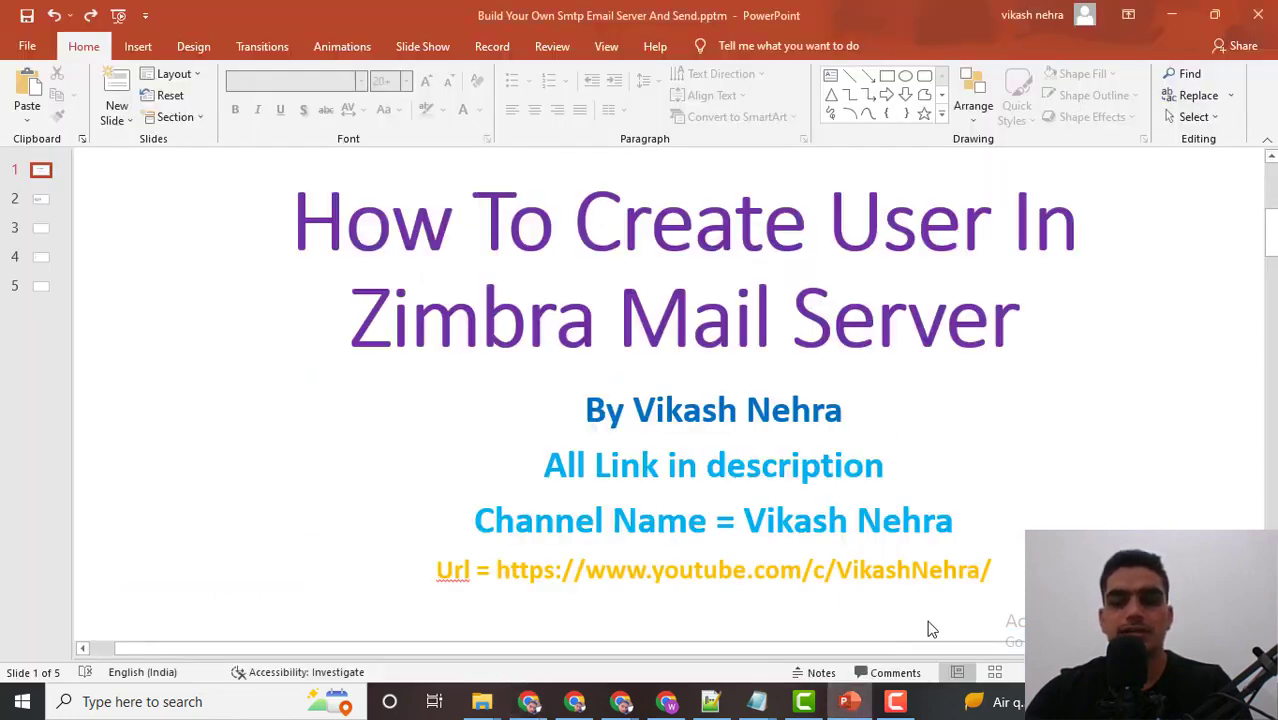
left_click(849, 701)
left_click(993, 12)
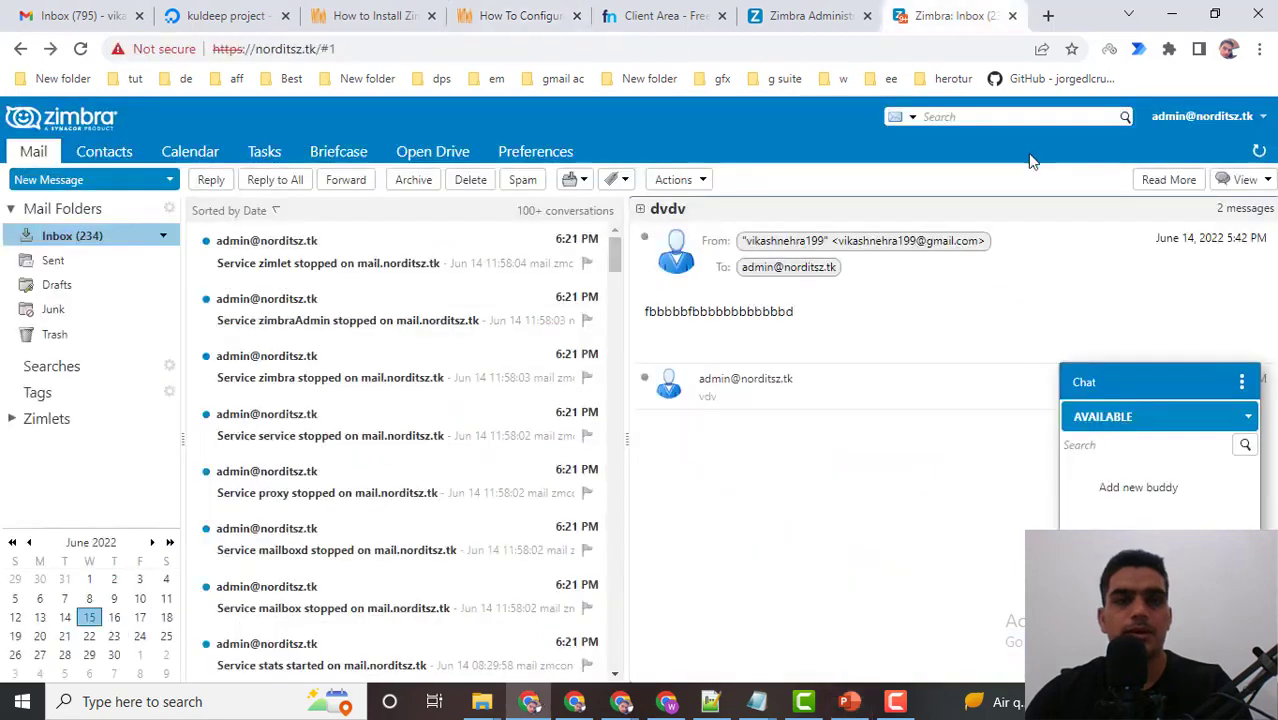
Compare the server address in the Administration console URL with the inbox web address.
left_click(800, 15)
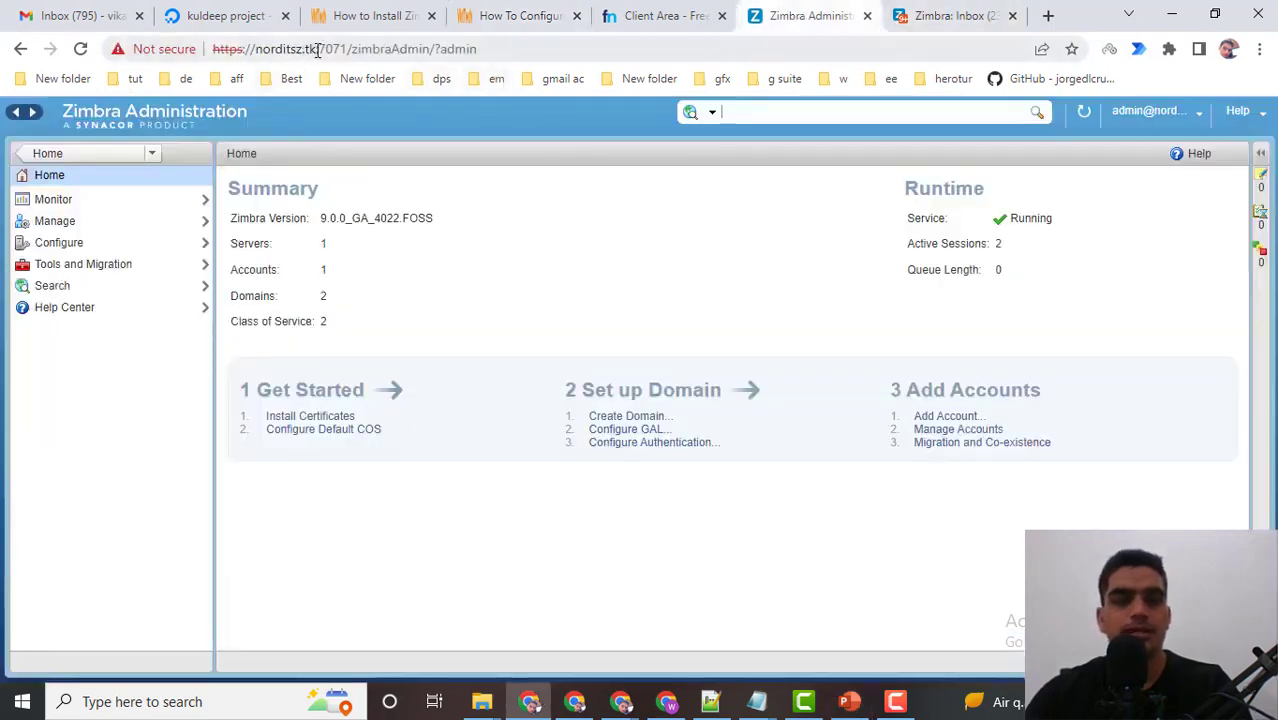
left_click_drag(317, 52, 212, 50)
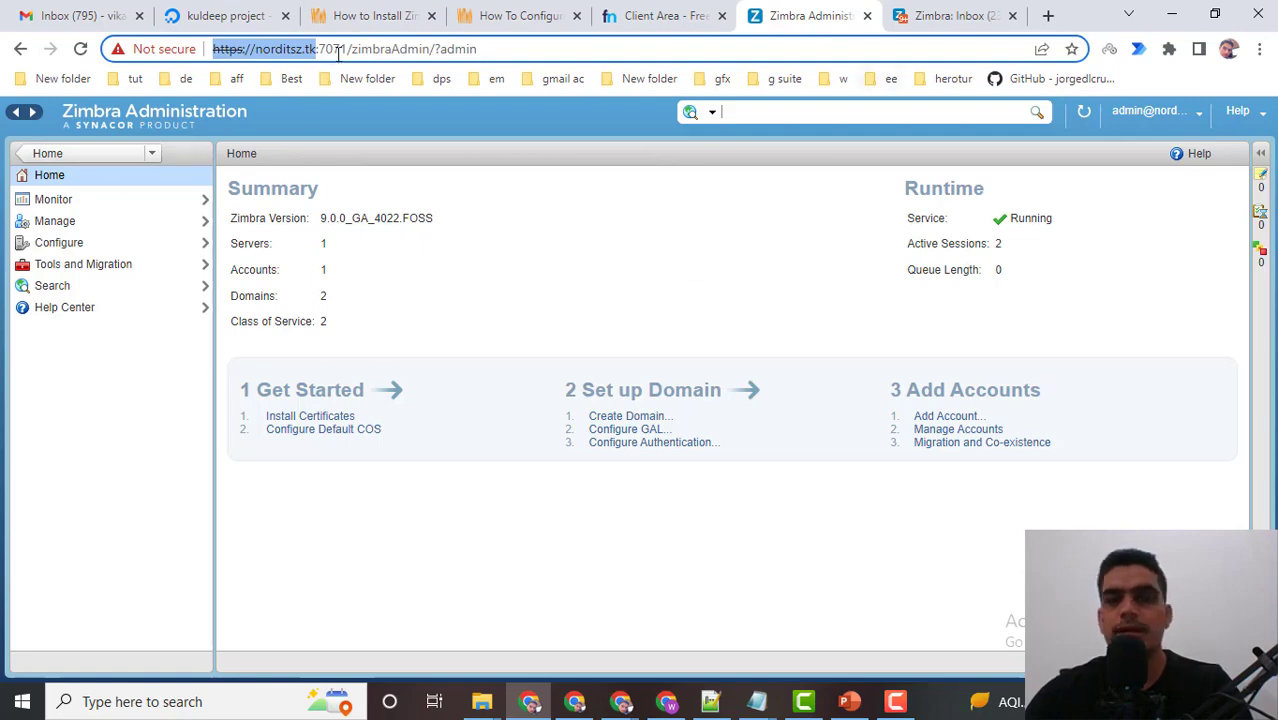
left_click(940, 14)
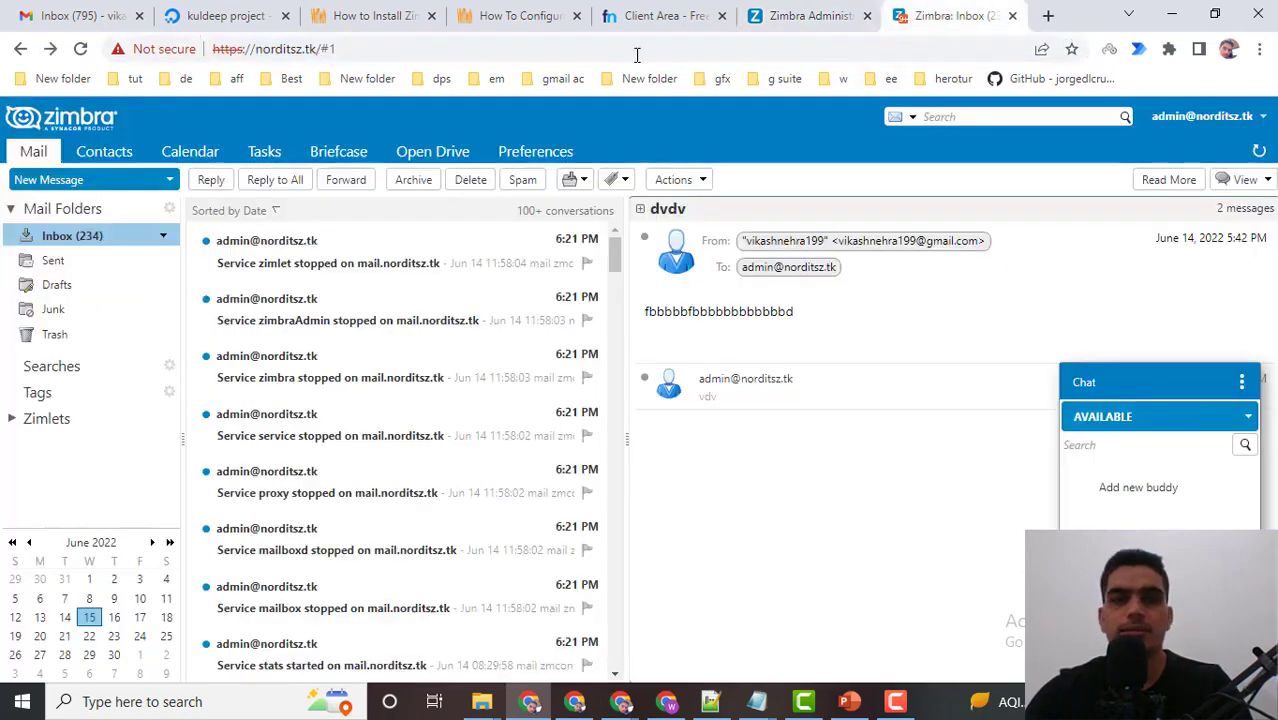
left_click(372, 51)
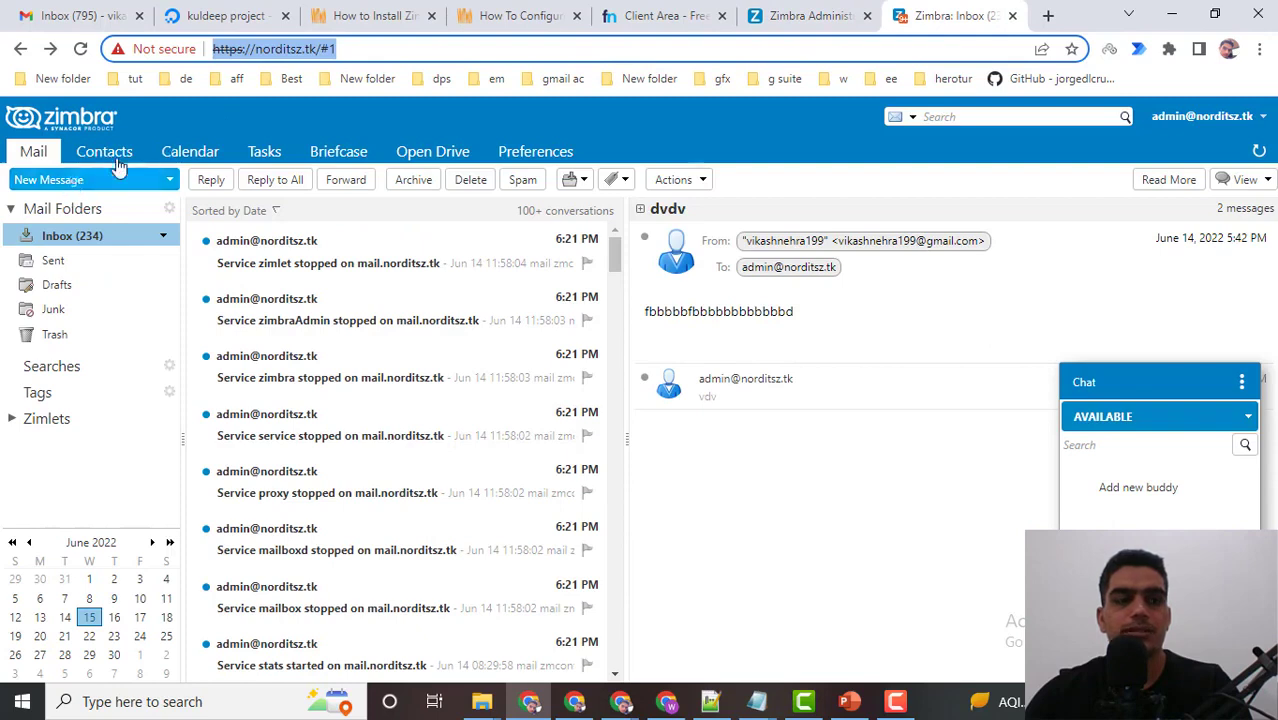
Check the signed-in account's options menu, then return to the Zimbra Administration console.
mouse_move(926, 342)
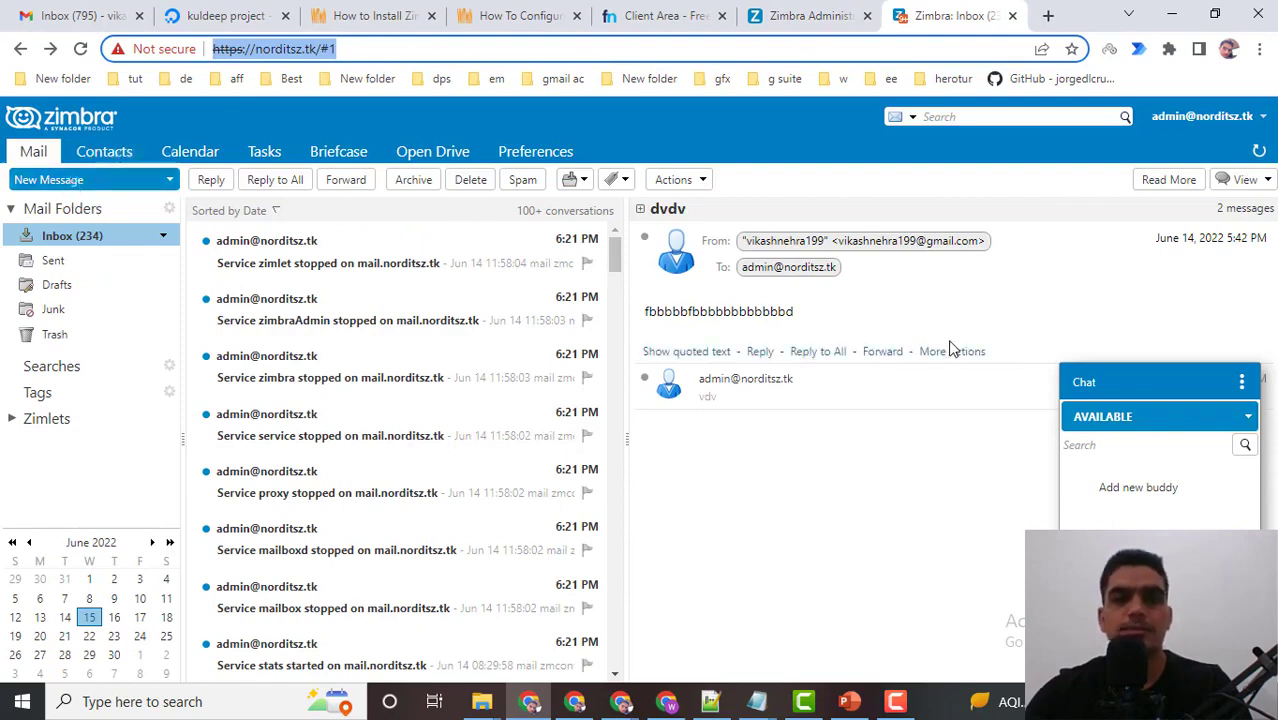
left_click(1258, 116)
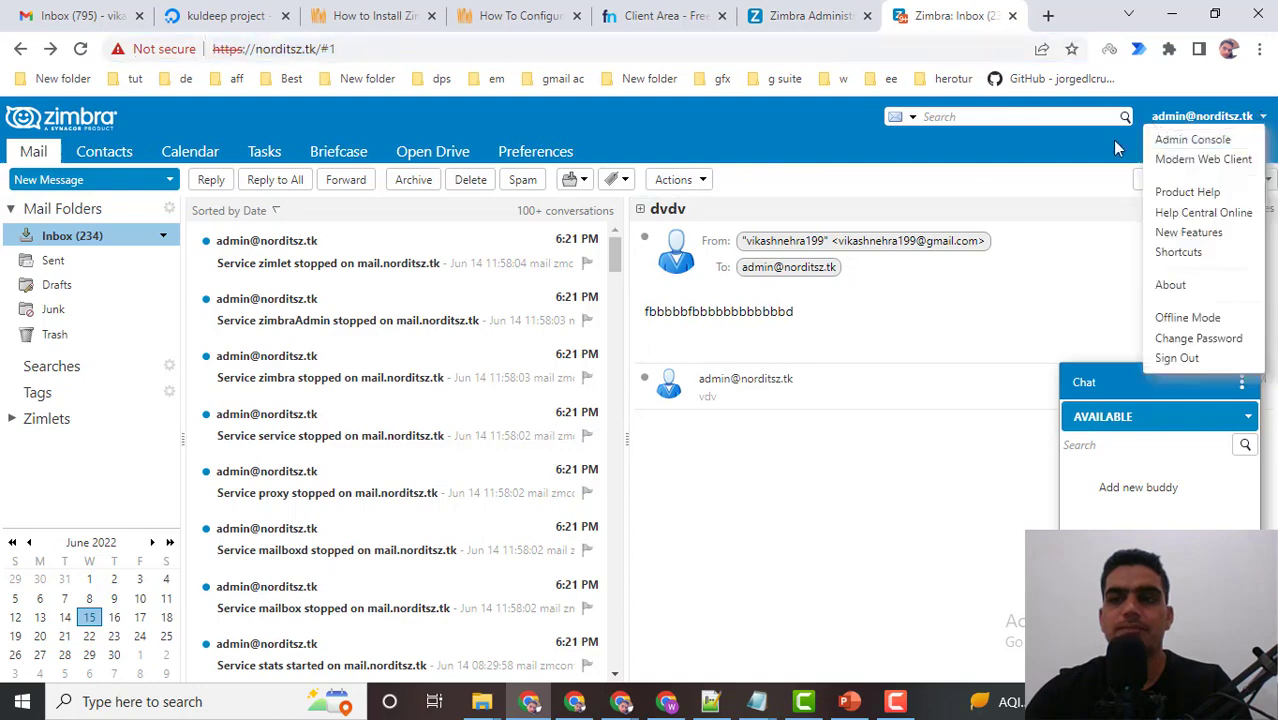
left_click(1190, 127)
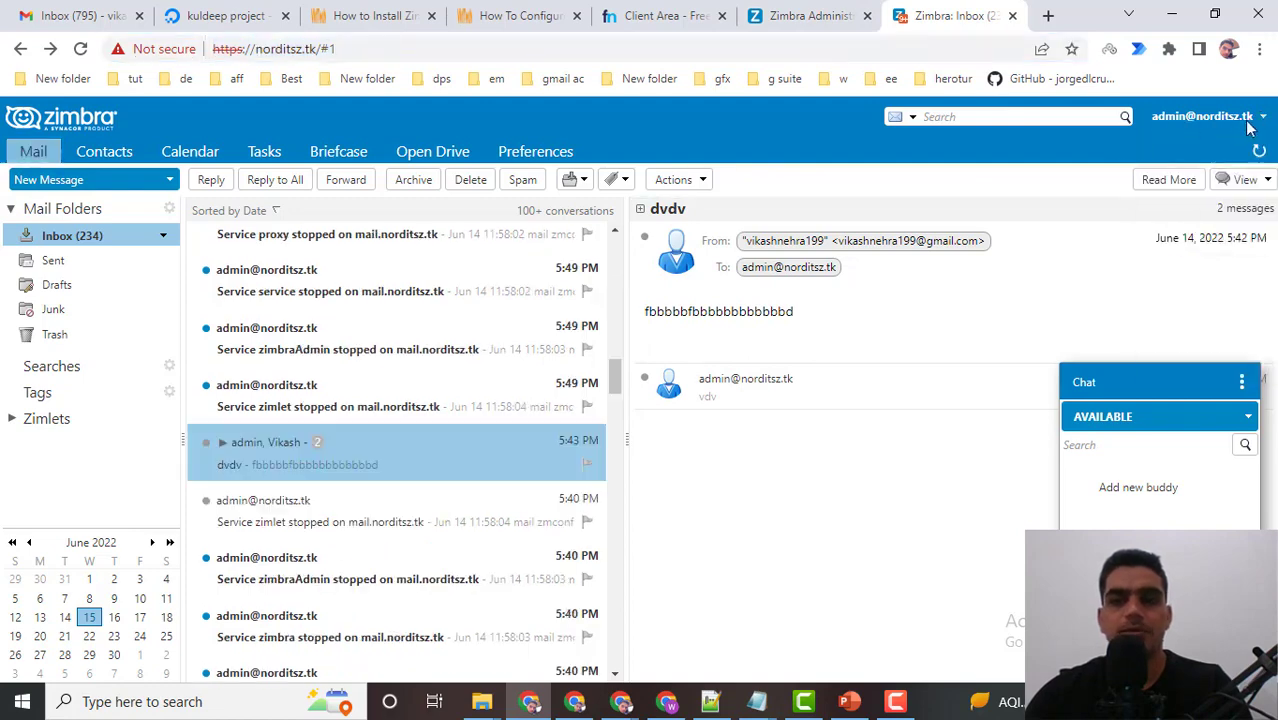
left_click(813, 18)
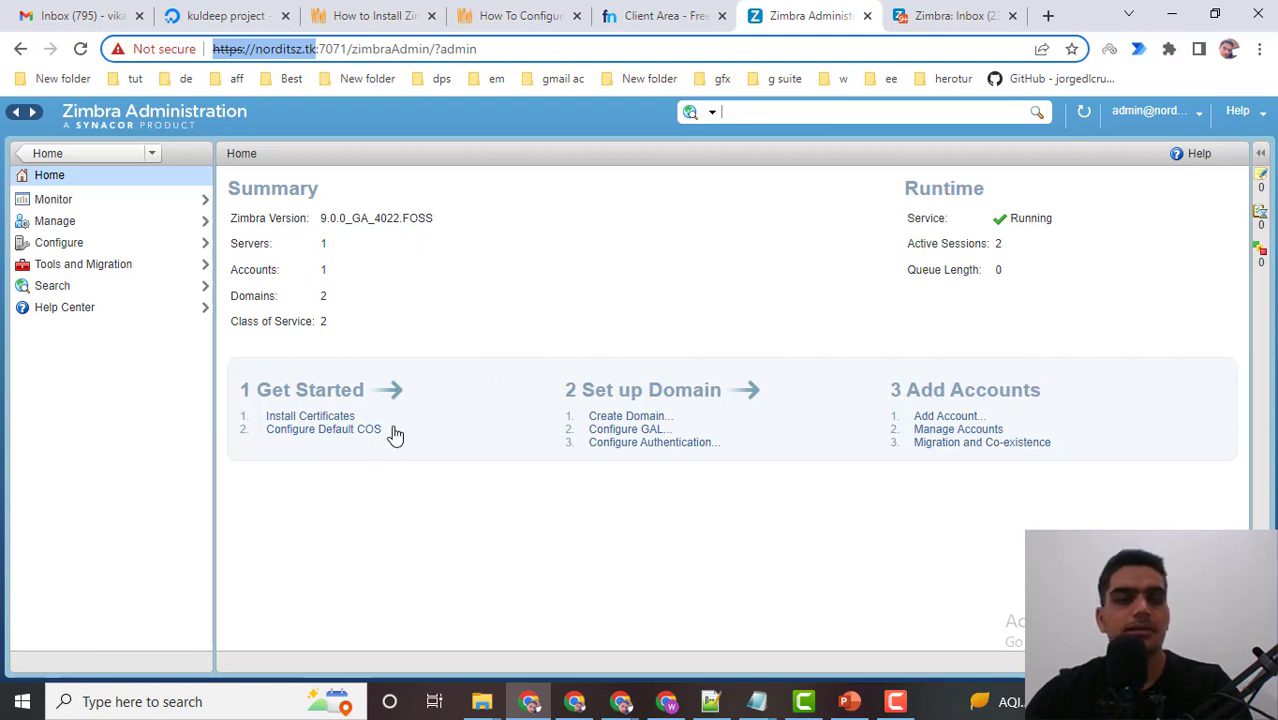
Go to Manage > Accounts and choose New from the gear menu to start a norditsz.tk account.
left_click(474, 510)
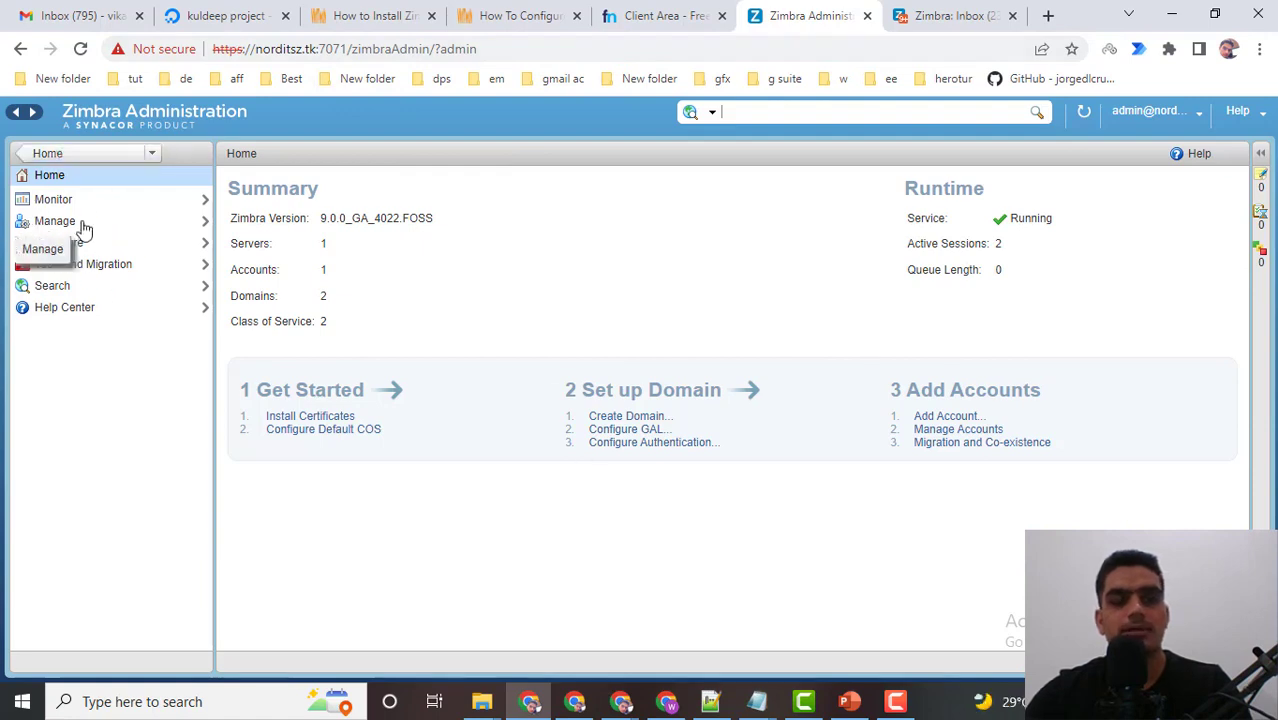
left_click(44, 222)
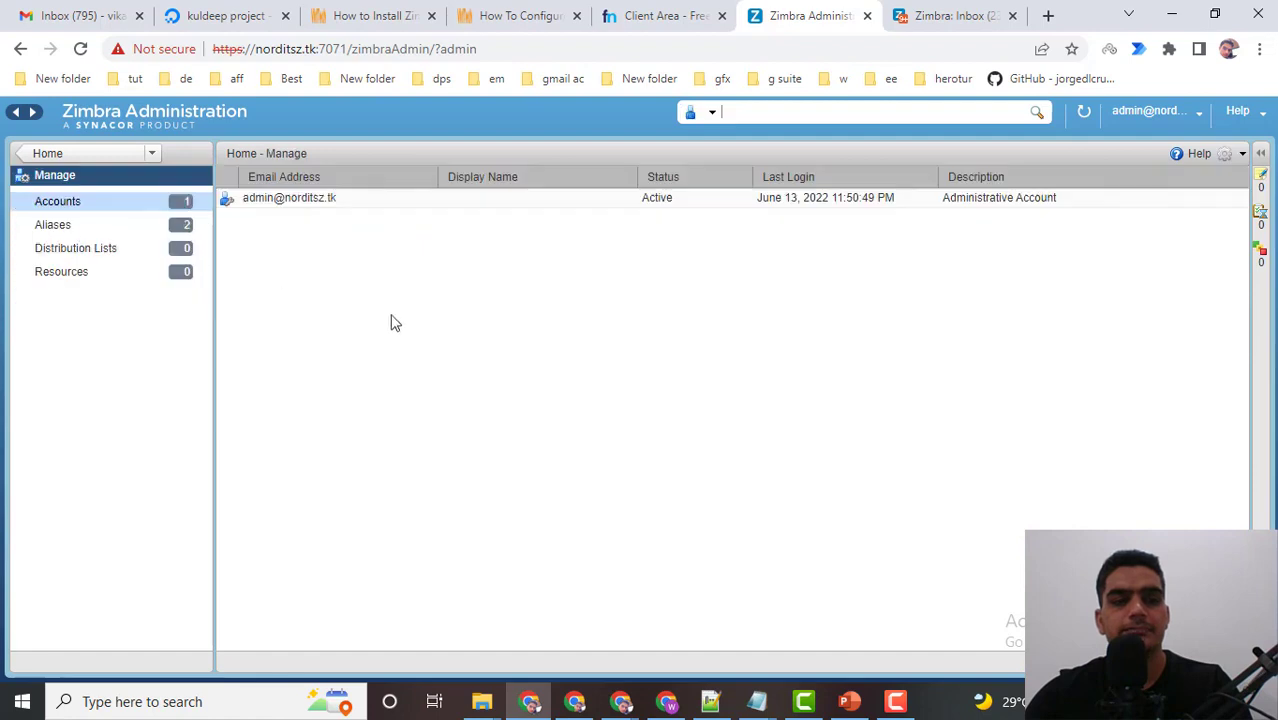
left_click(78, 206)
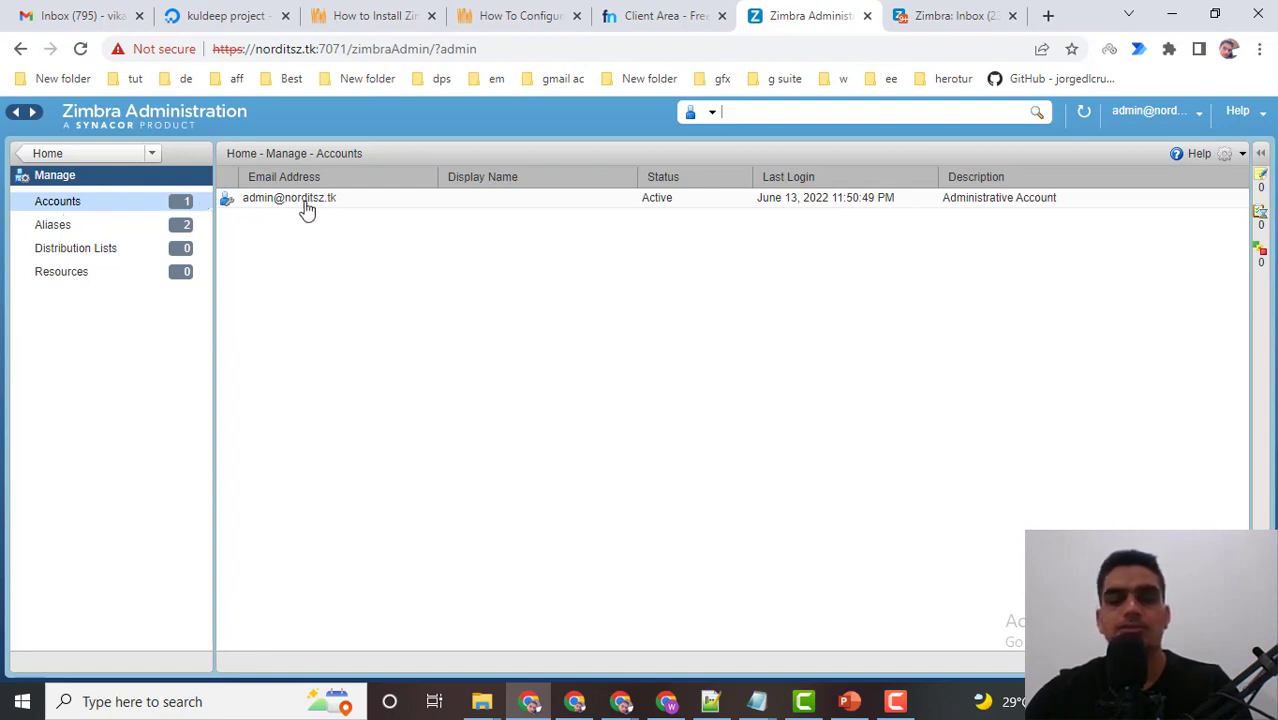
mouse_move(309, 211)
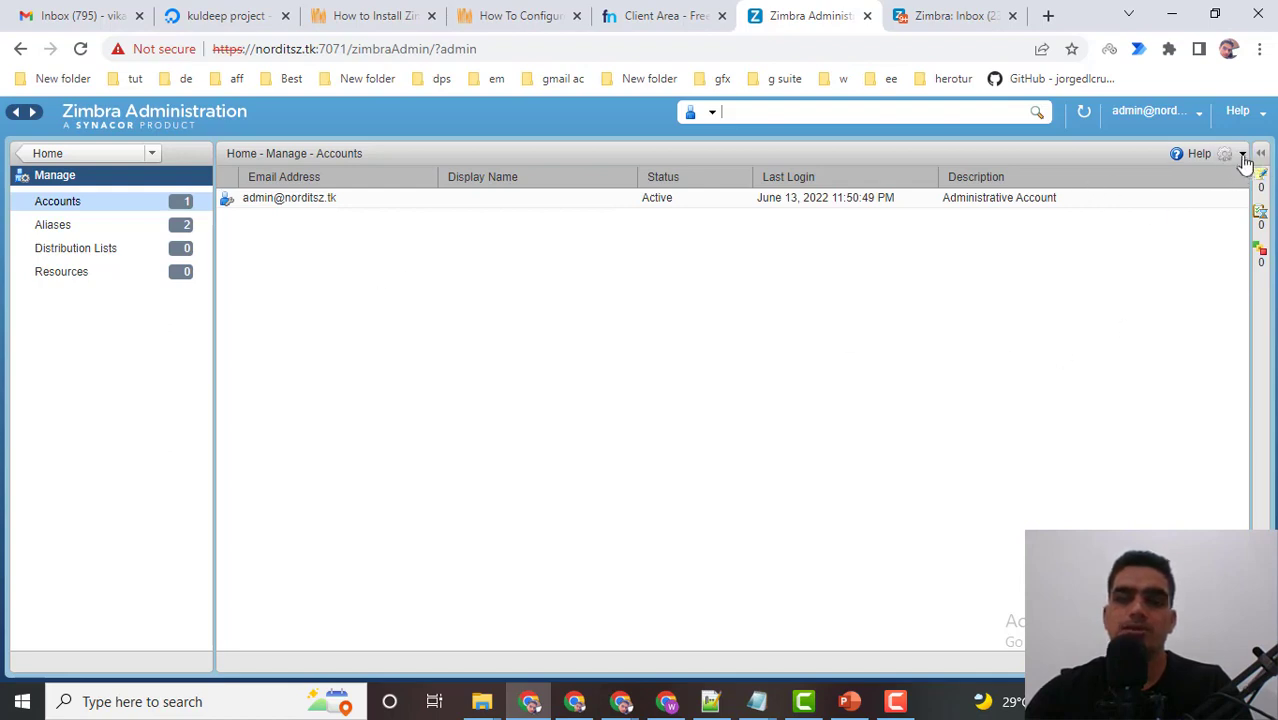
left_click(1243, 157)
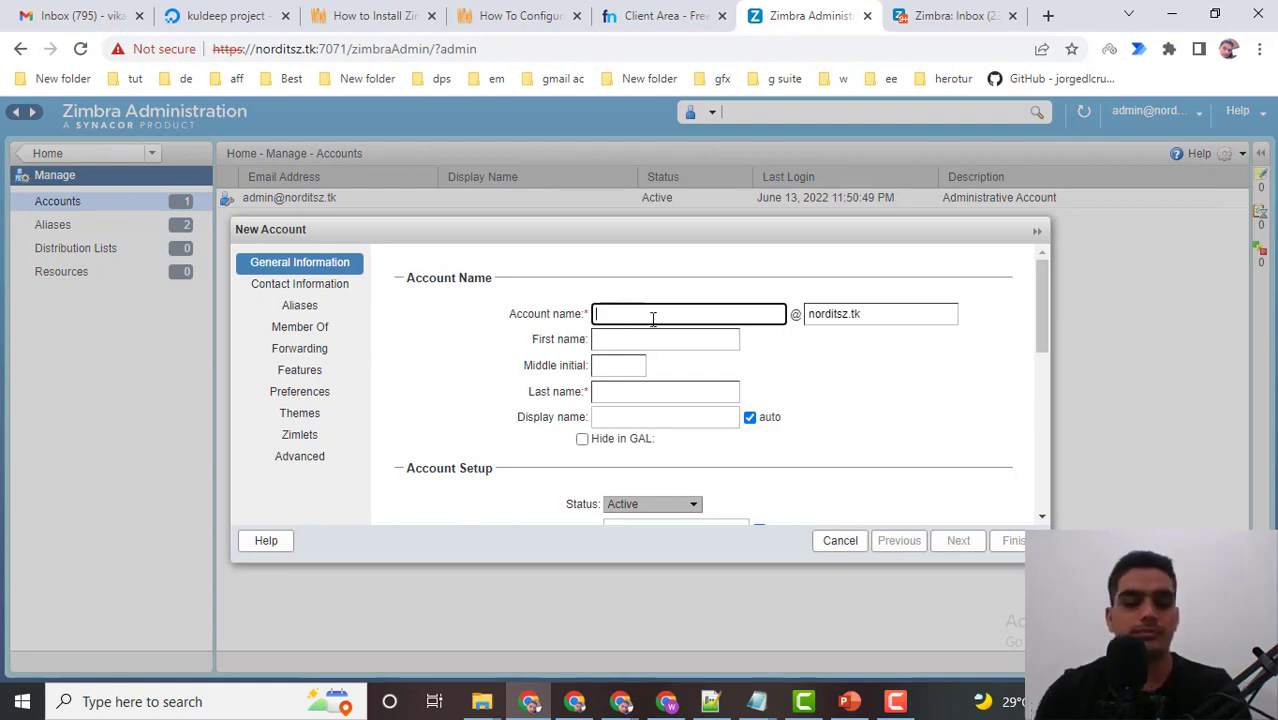
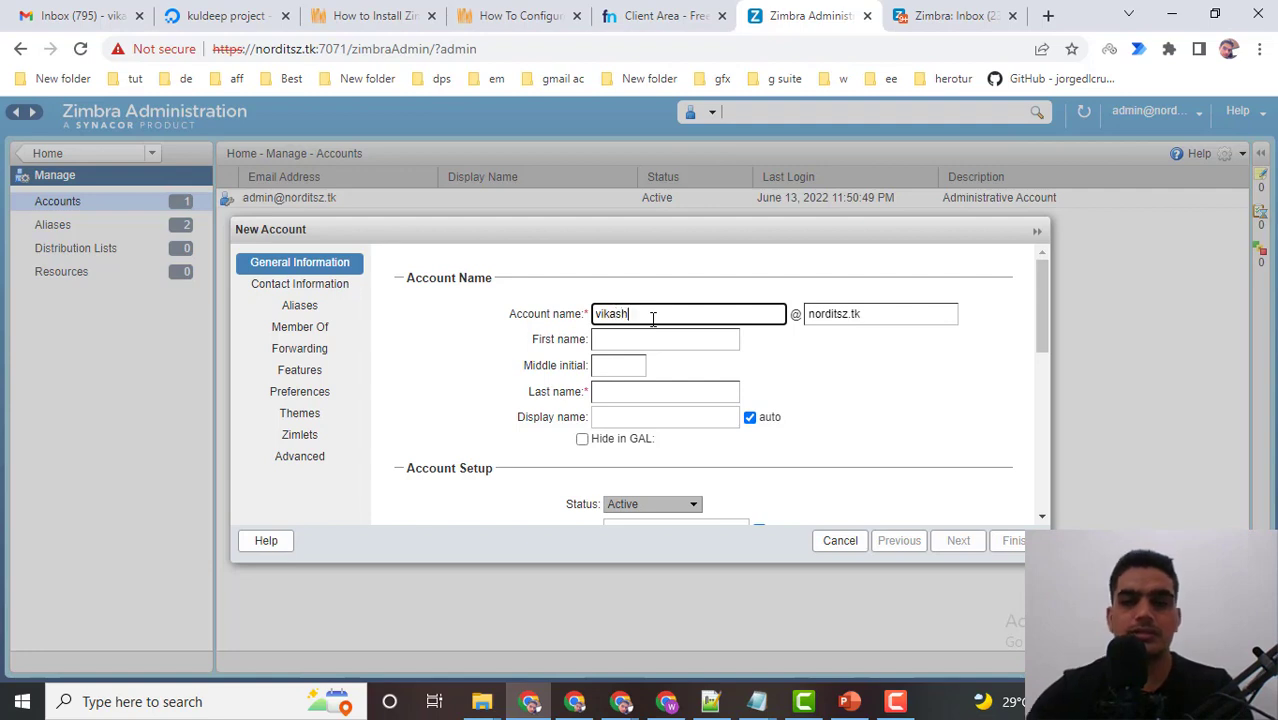
Enter the account name, autofill the user's first and last names, and leave the display name on auto.
left_click(653, 338)
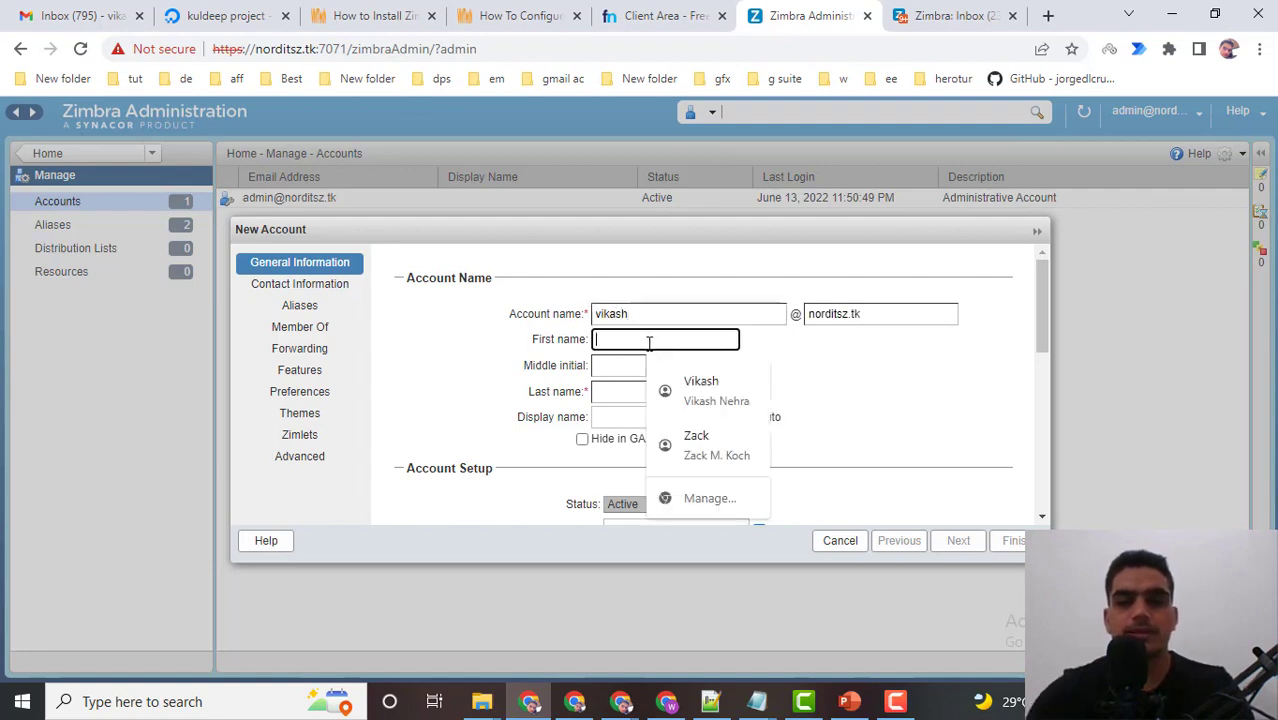
left_click(703, 380)
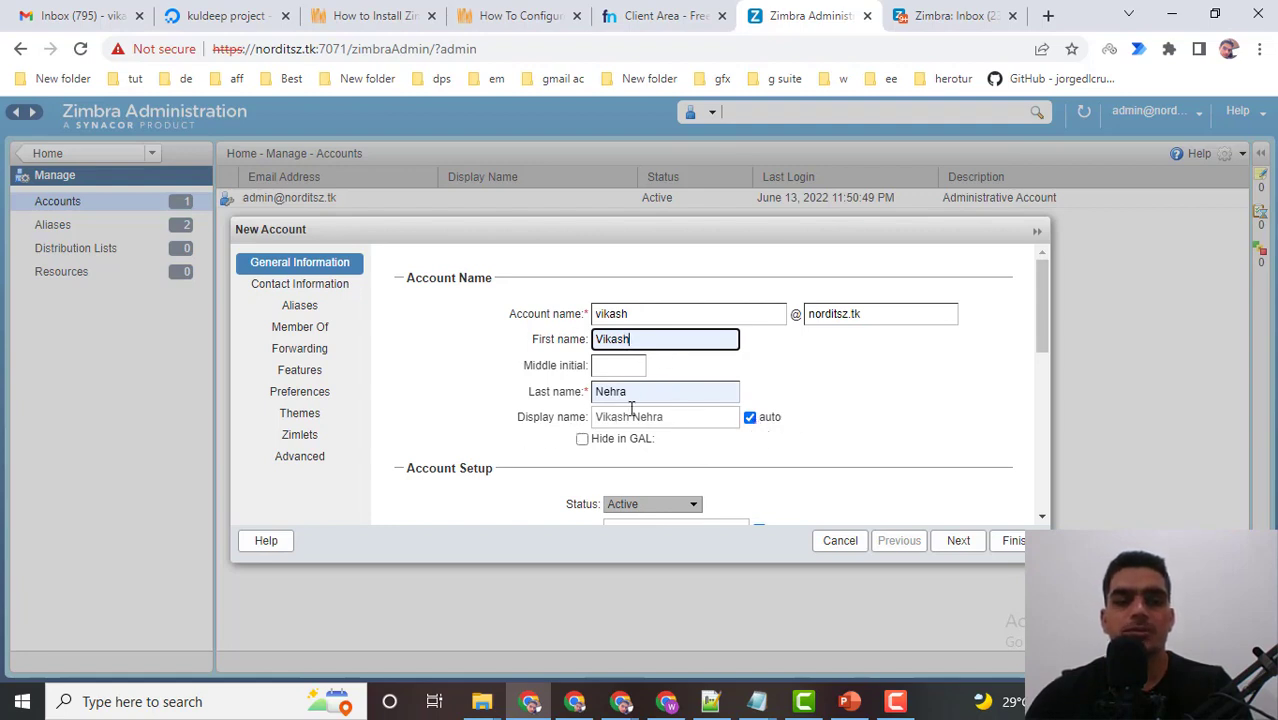
left_click(751, 420)
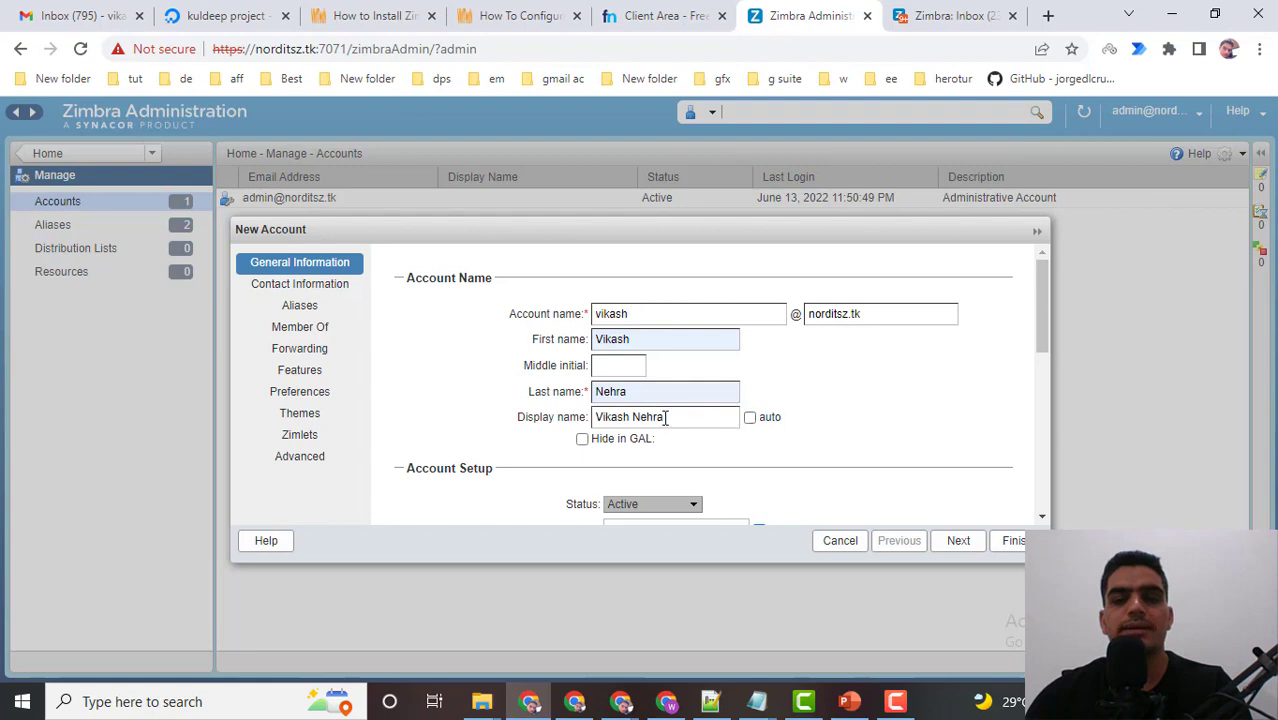
triple_click(701, 412)
left_click(751, 419)
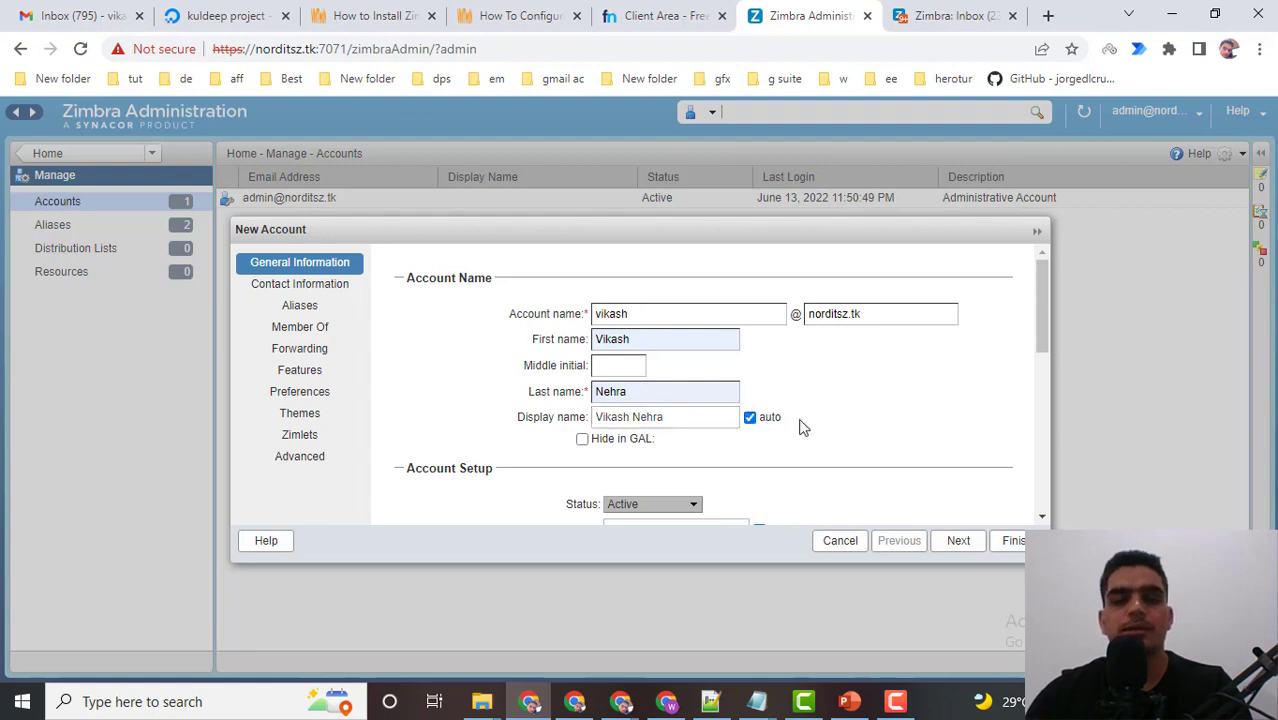
scroll(720, 428, "down", 1)
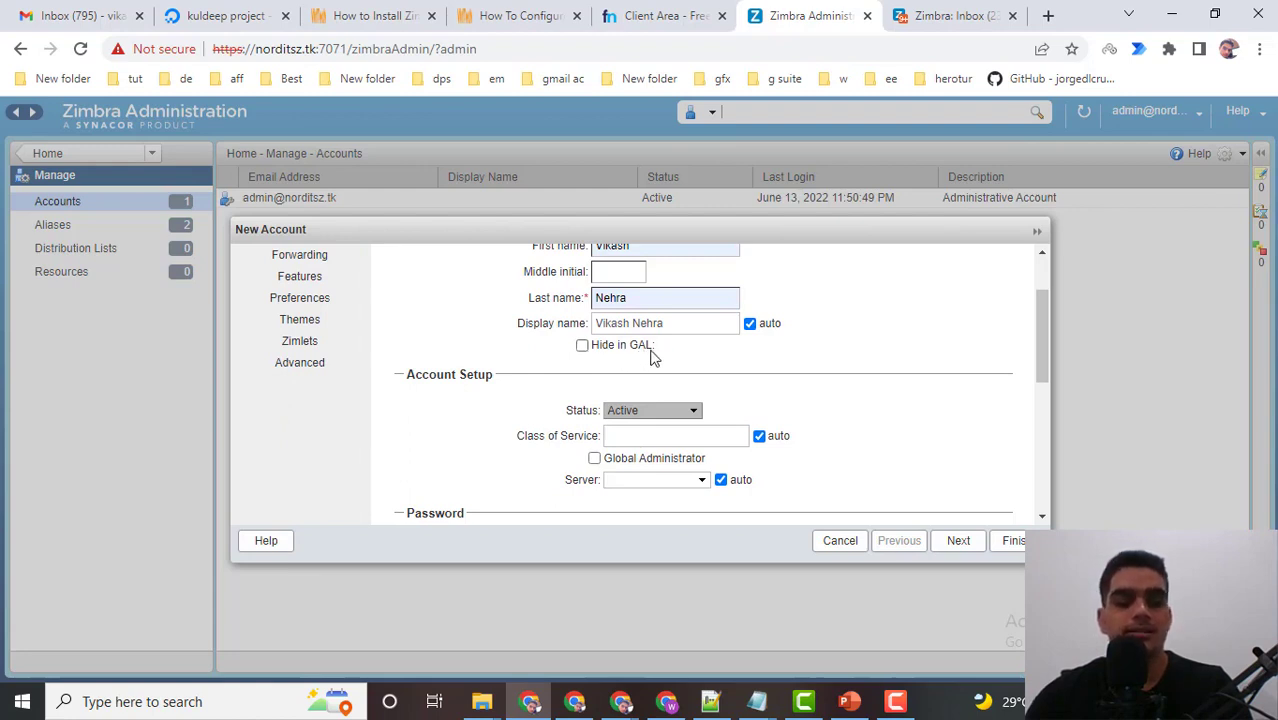
scroll(686, 350, "up", 1)
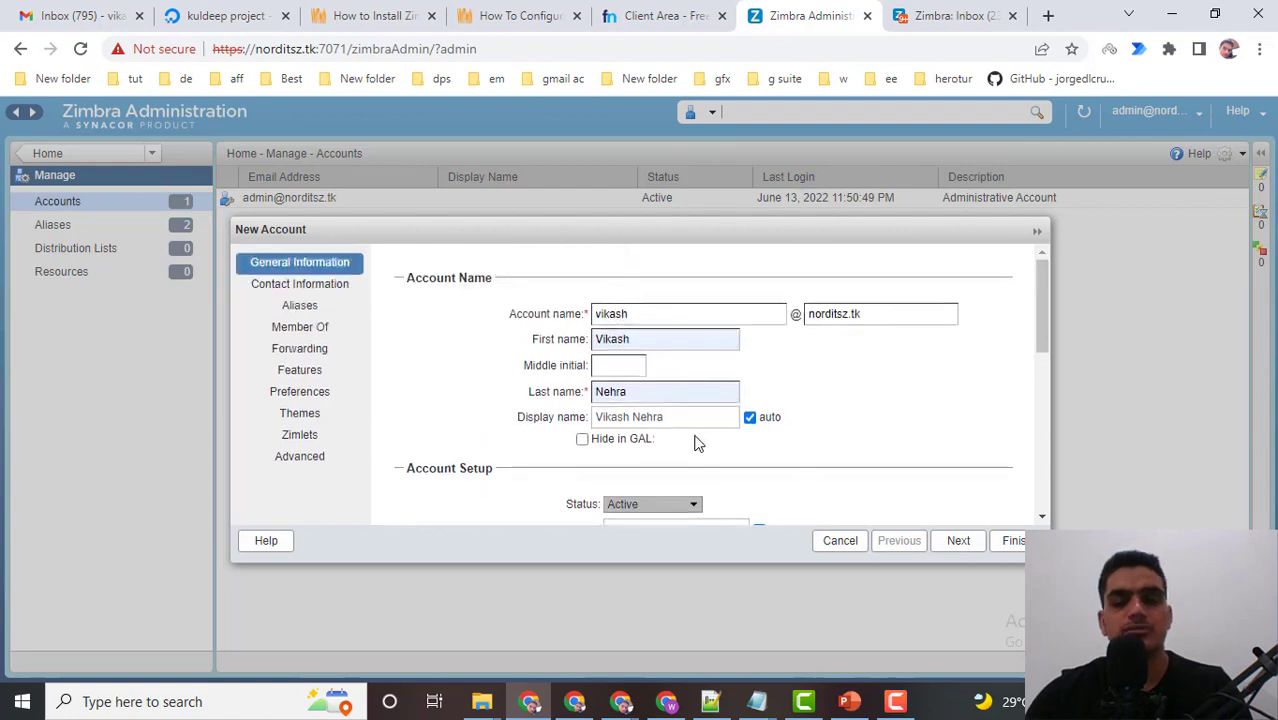
scroll(743, 443, "down", 1)
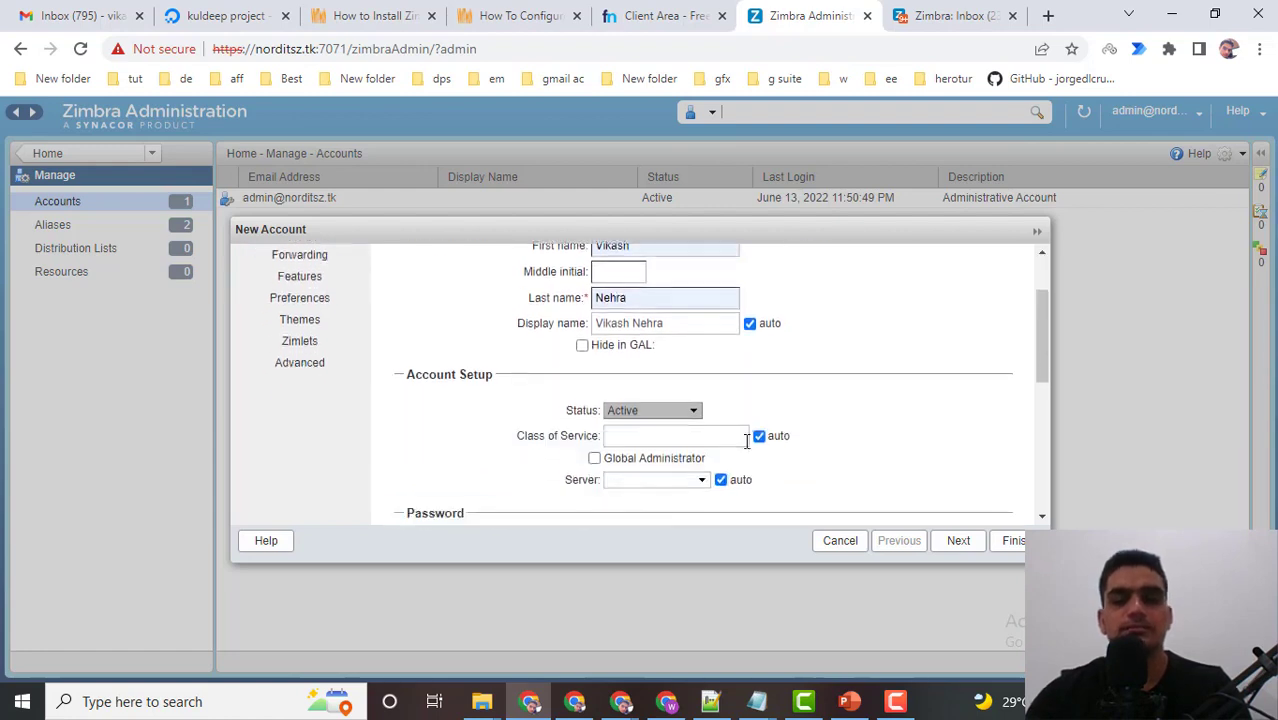
scroll(745, 441, "down", 1)
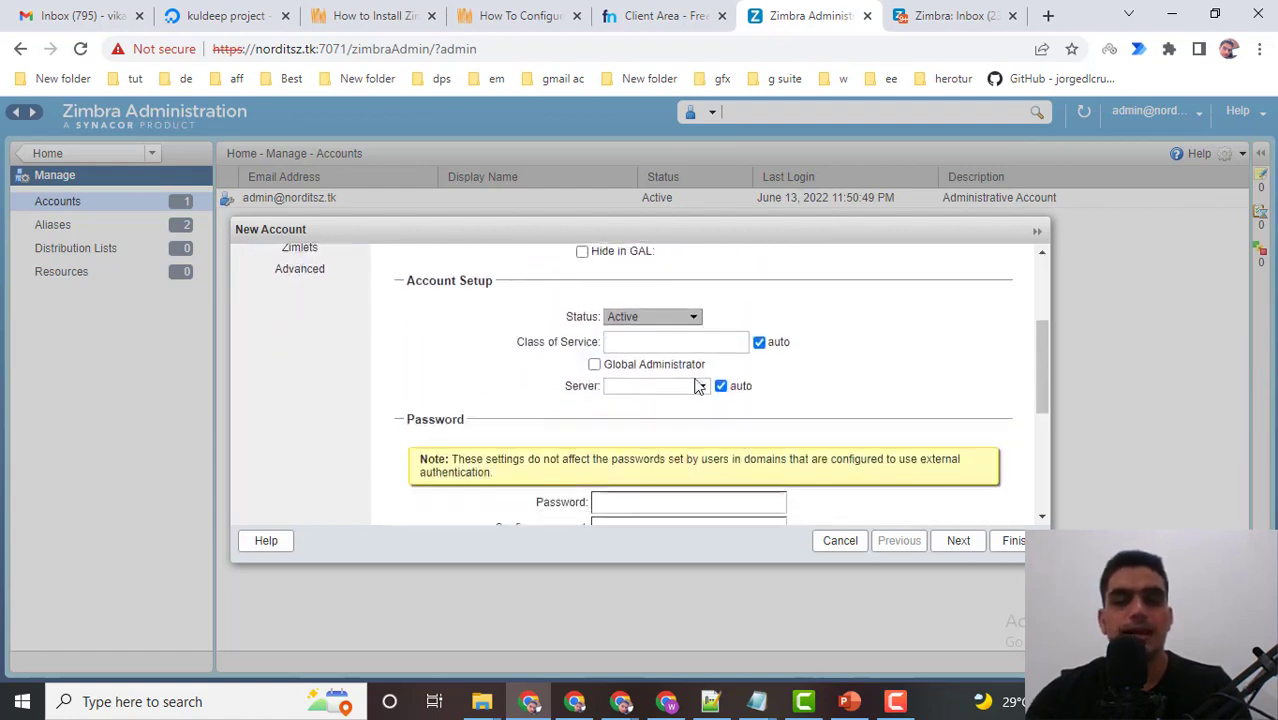
Try the Closed status, then set the account Status back to Active.
left_click(633, 320)
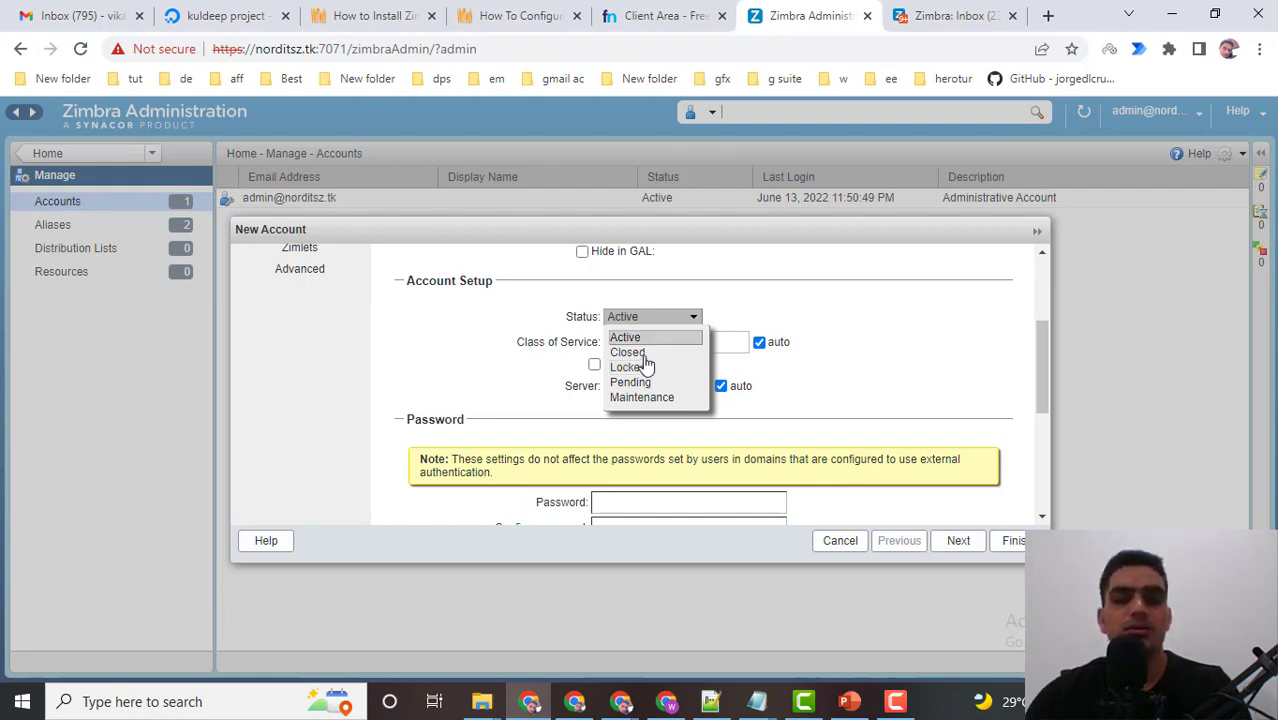
left_click(644, 352)
left_click(651, 318)
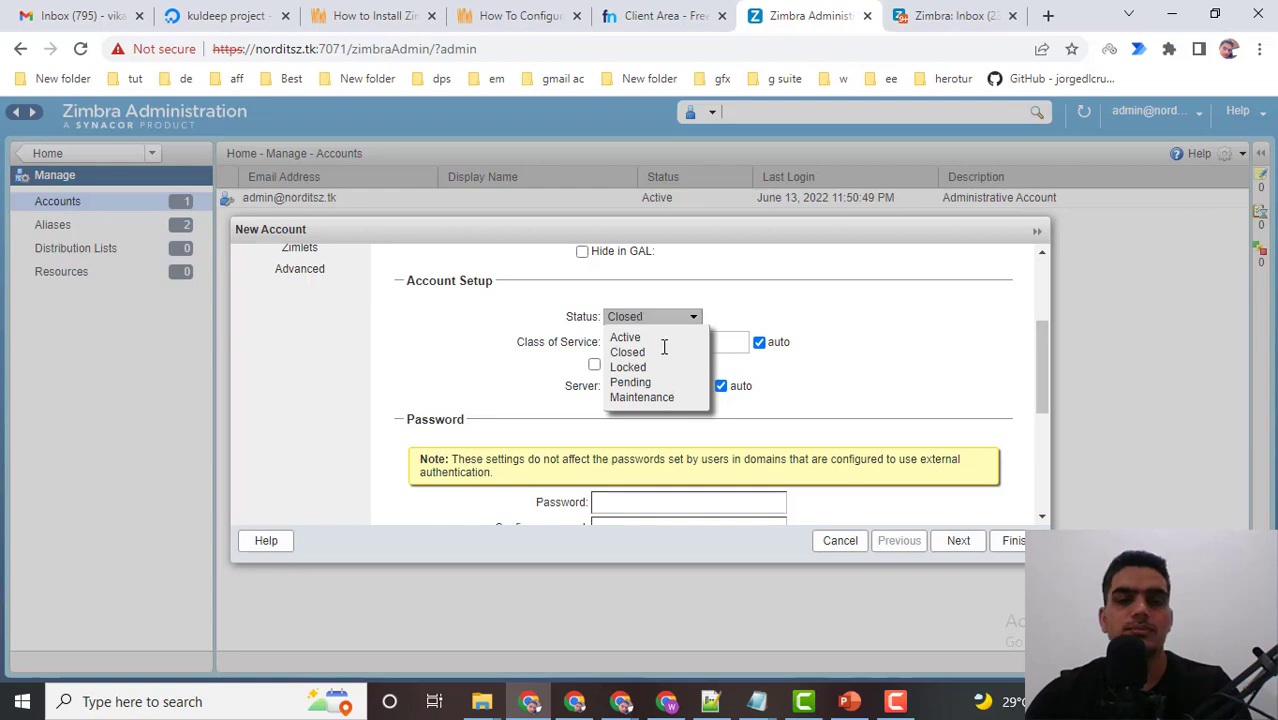
left_click(700, 340)
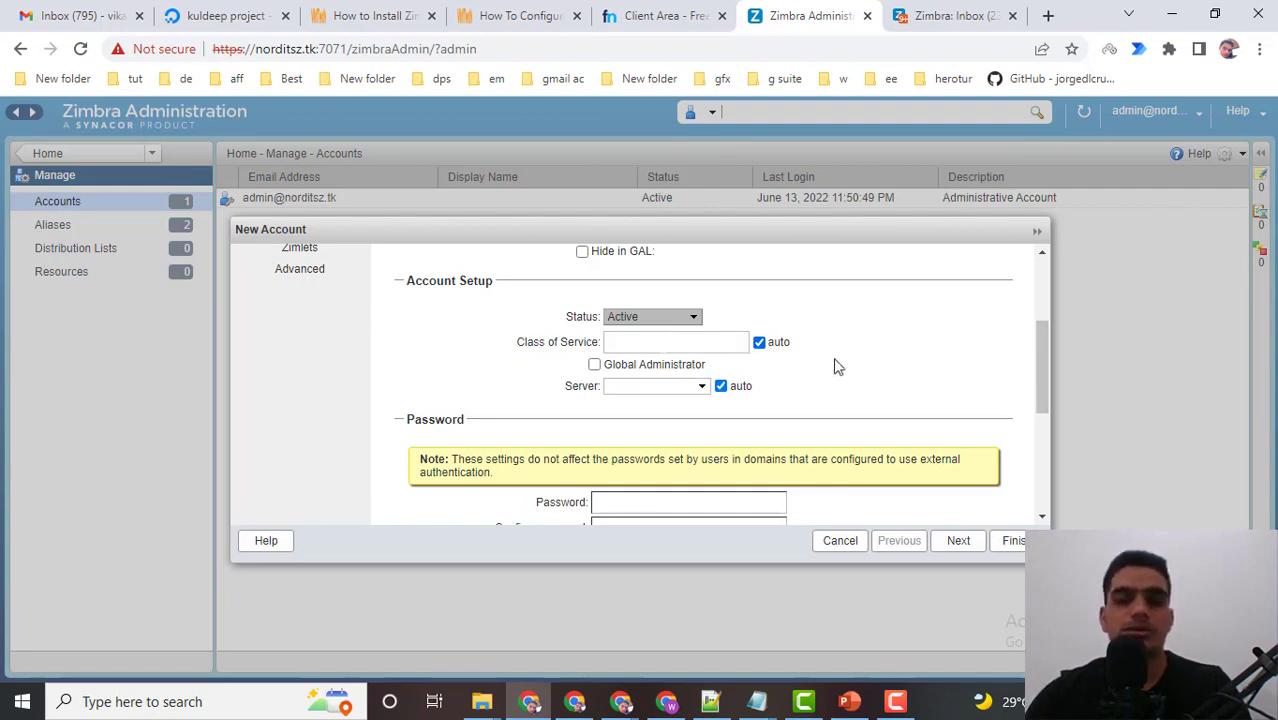
Select mail.norditsz.tk as the mail server, then restore automatic server assignment.
scroll(810, 380, "down", 1)
scroll(563, 398, "up", 1)
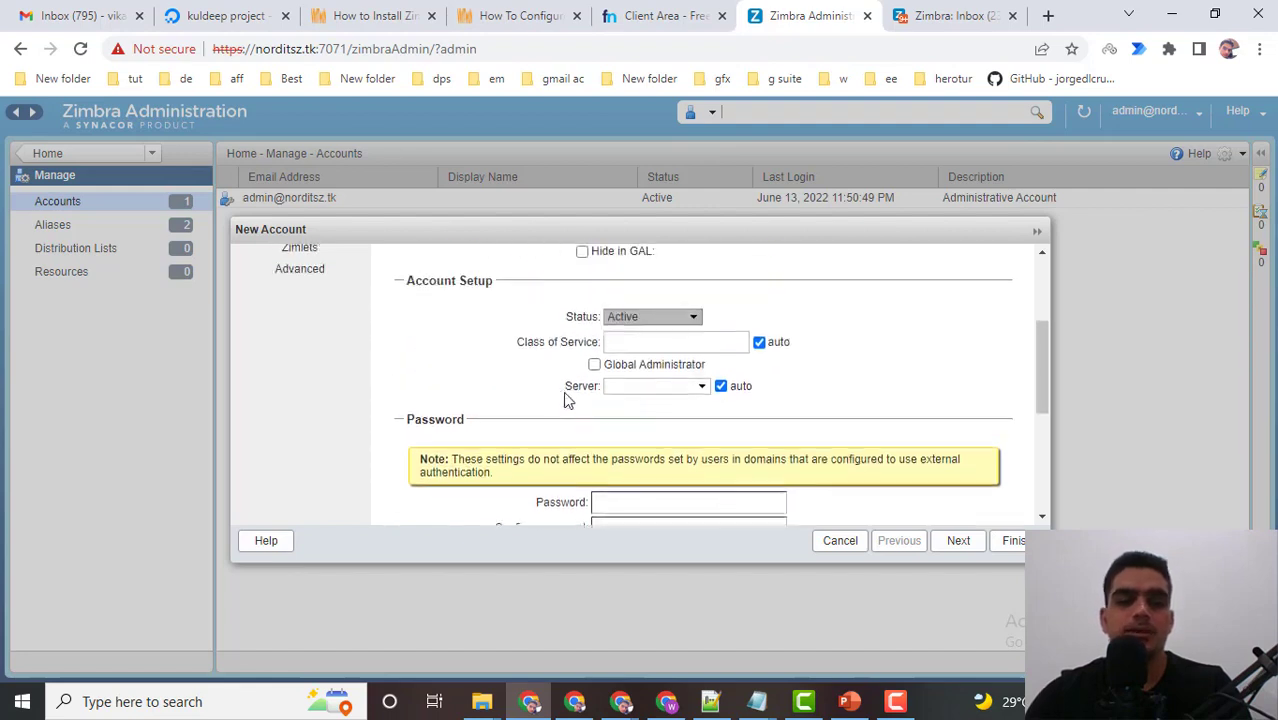
left_click(721, 387)
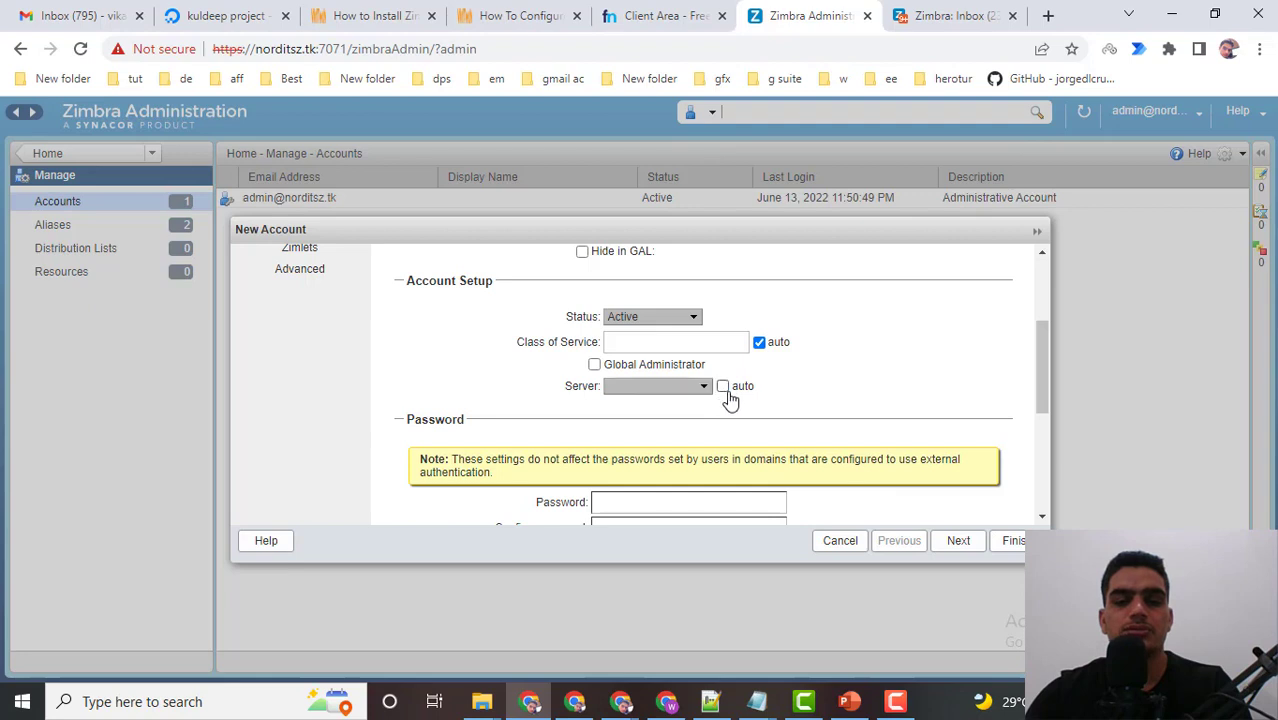
left_click(705, 395)
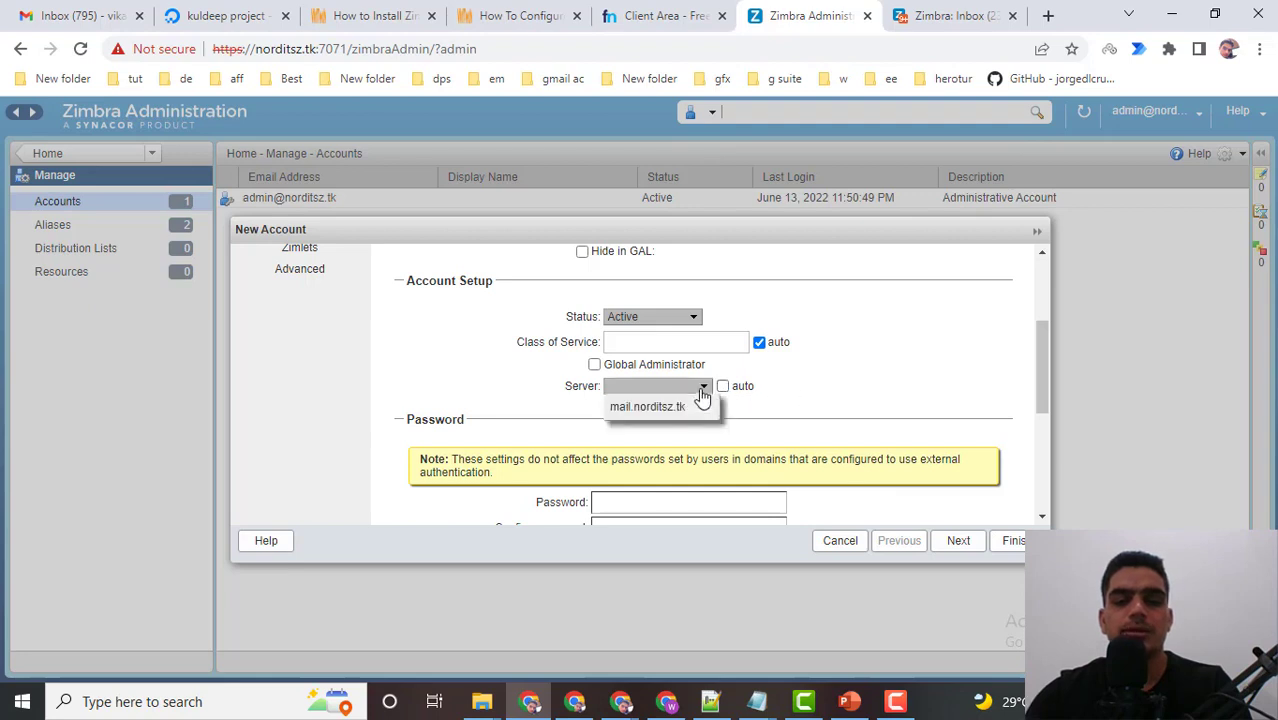
left_click(650, 408)
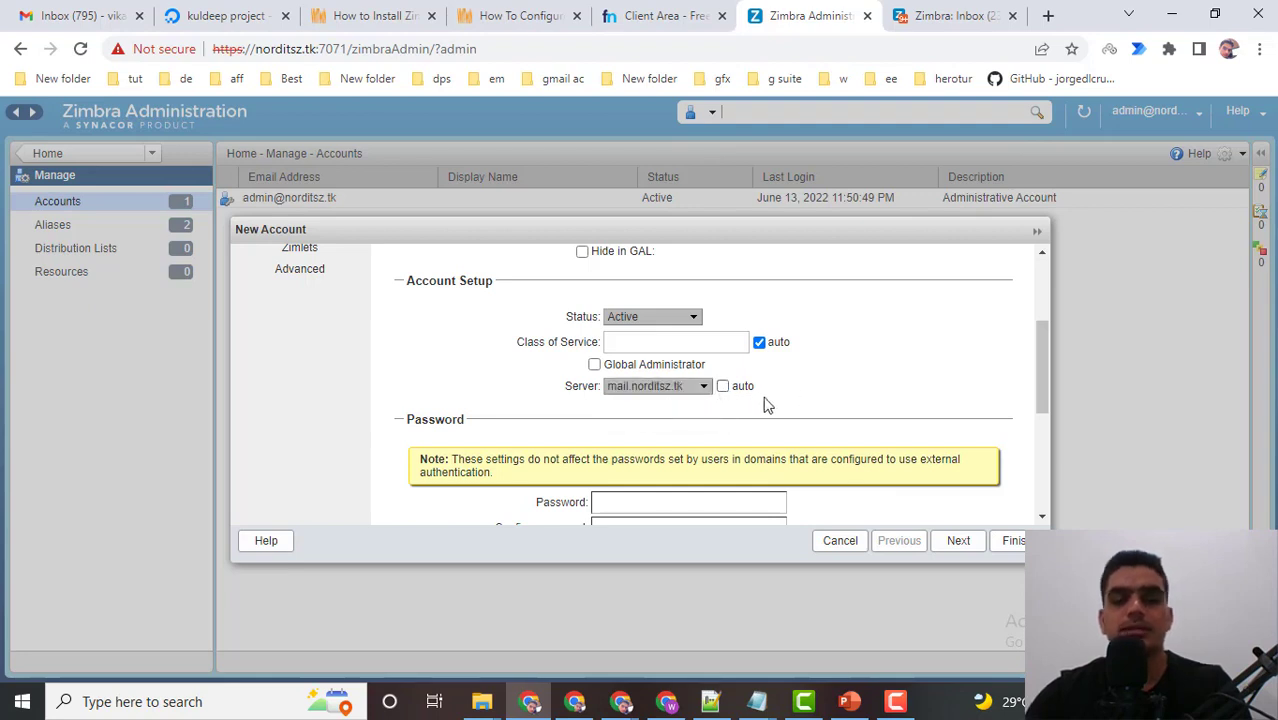
left_click(666, 395)
left_click(643, 408)
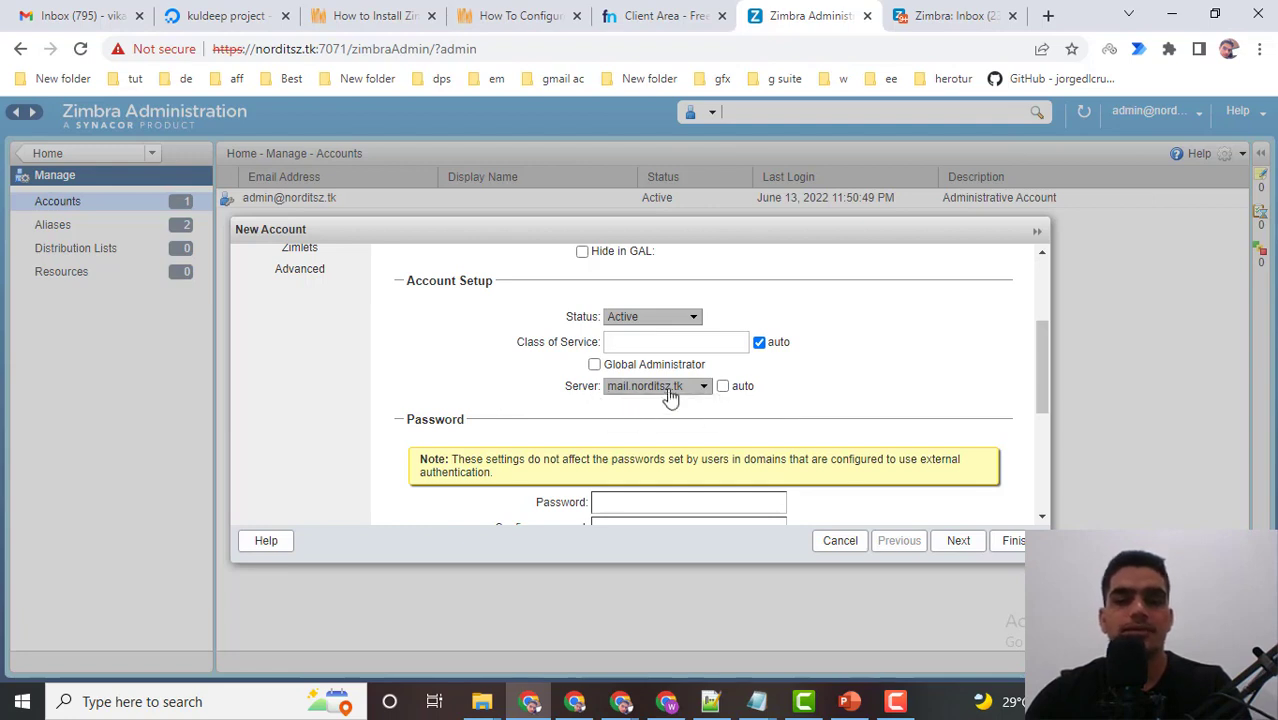
left_click(670, 395)
left_click(721, 386)
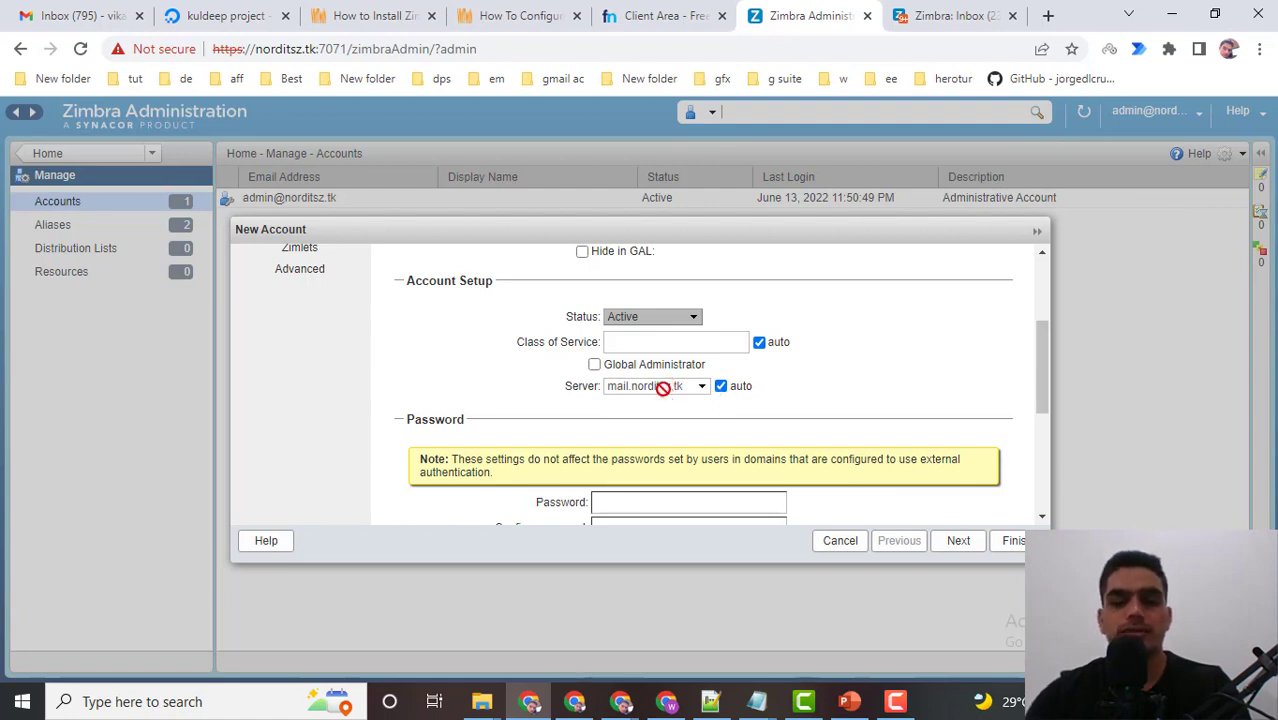
scroll(668, 390, "down", 4)
scroll(674, 396, "up", 2)
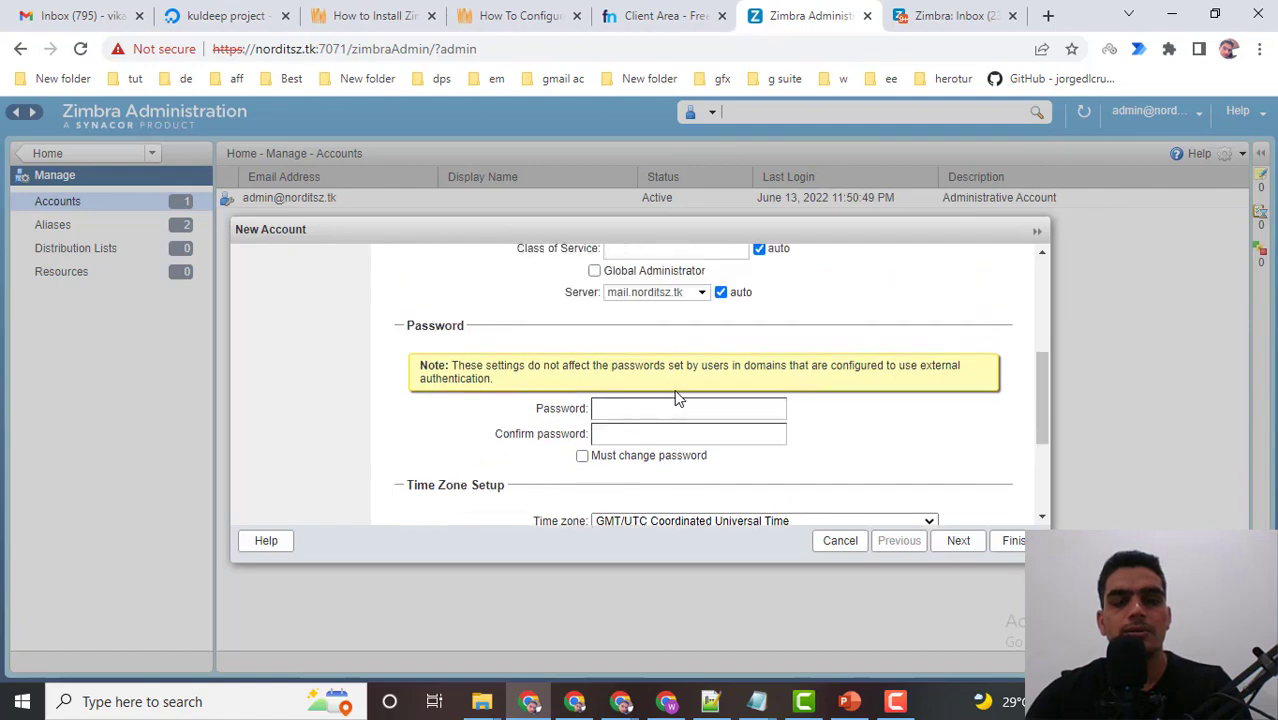
Copy the saved password from the untitled Notepad note and paste it into the Password field.
left_click(757, 701)
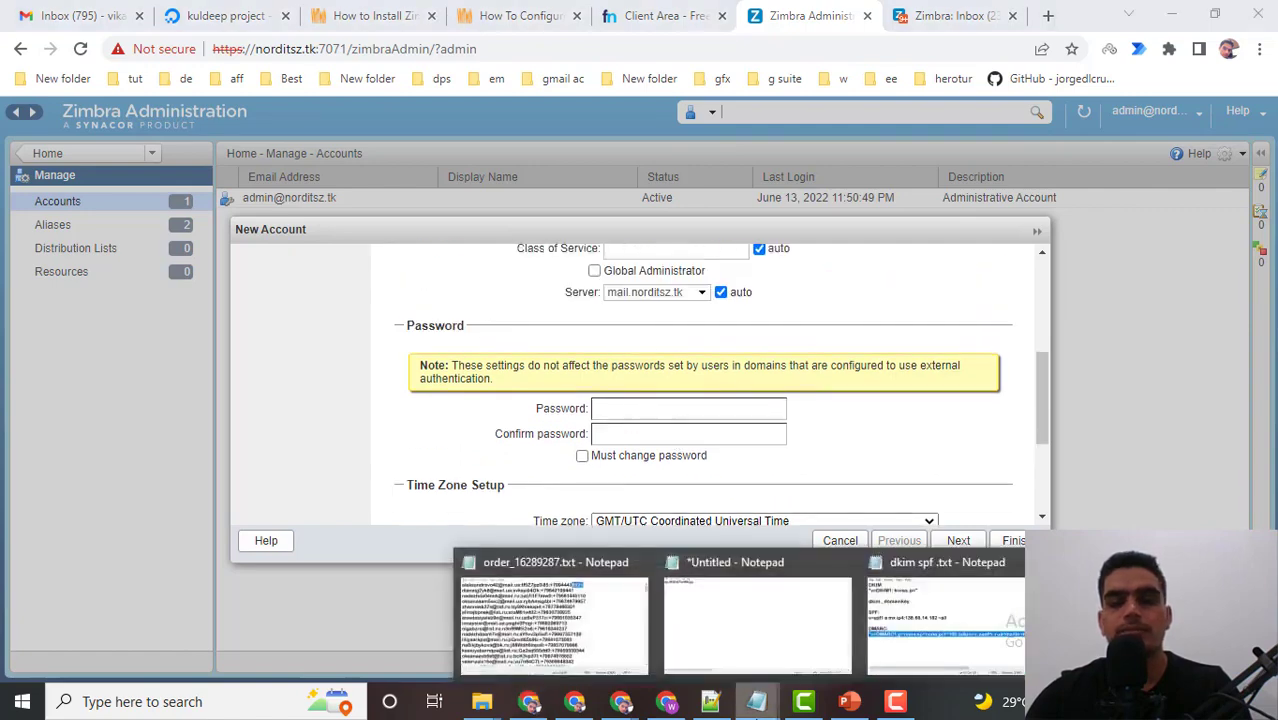
left_click(736, 640)
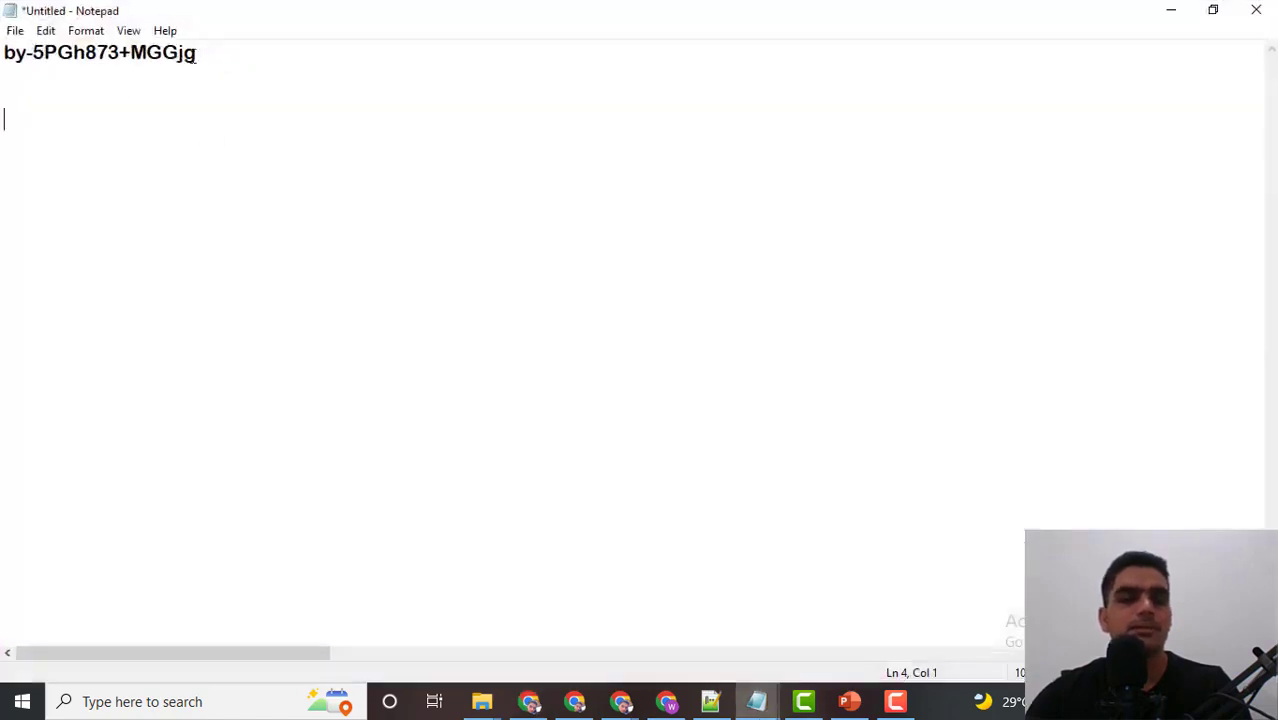
left_click_drag(196, 54, 3, 54)
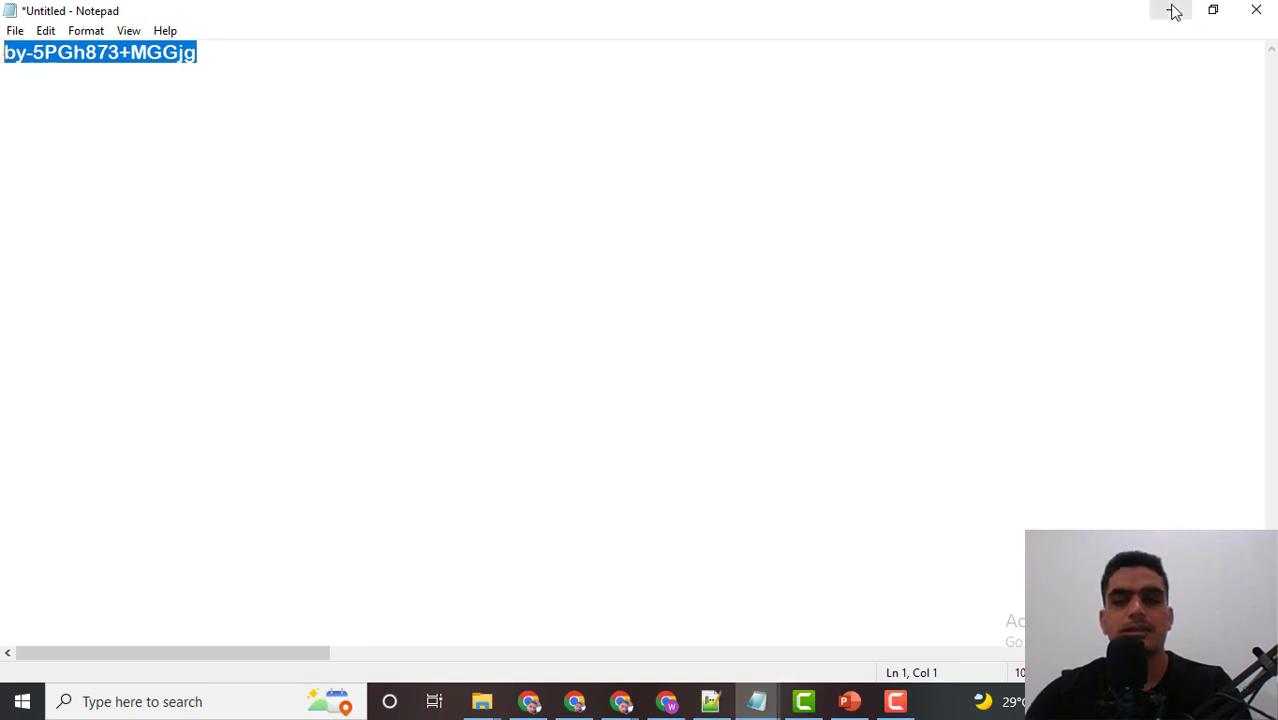
left_click(1173, 11)
key("ctrl+v")
left_click(622, 433)
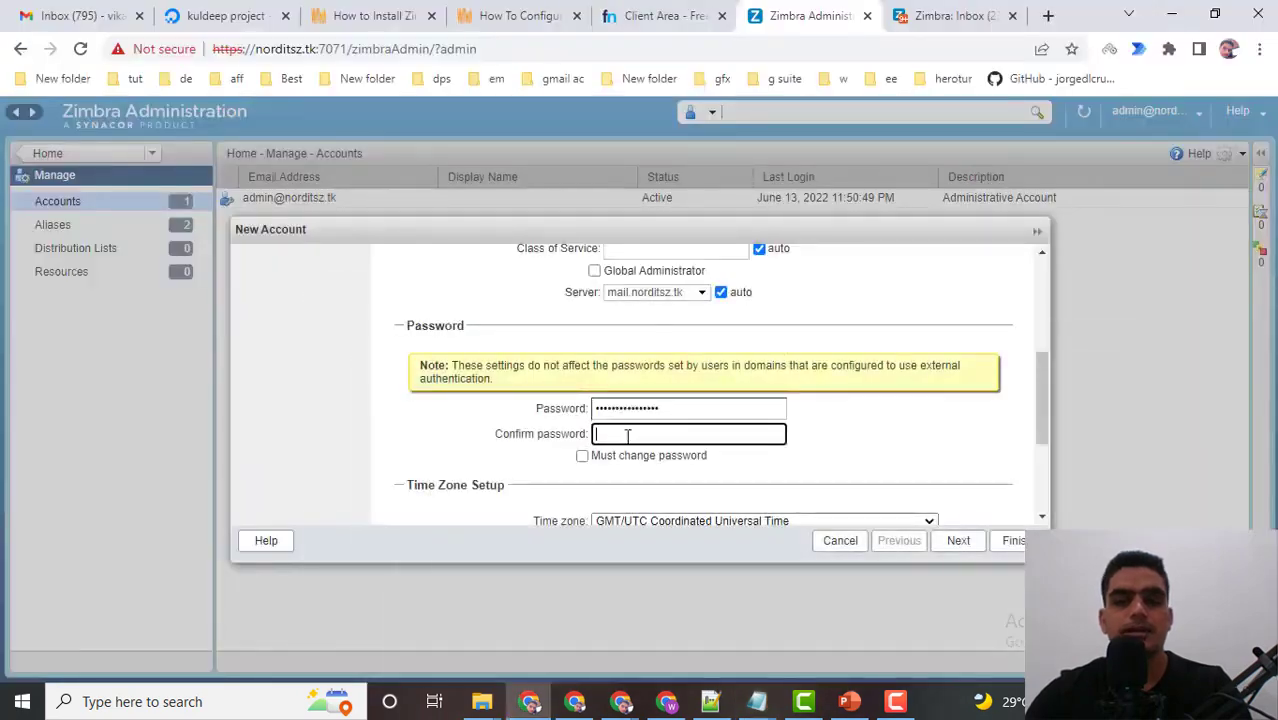
Paste the password into Confirm password, toggle Must change password, and keep GMT/UTC Coordinated Universal Time.
key("ctrl+v")
scroll(819, 420, "down", 2)
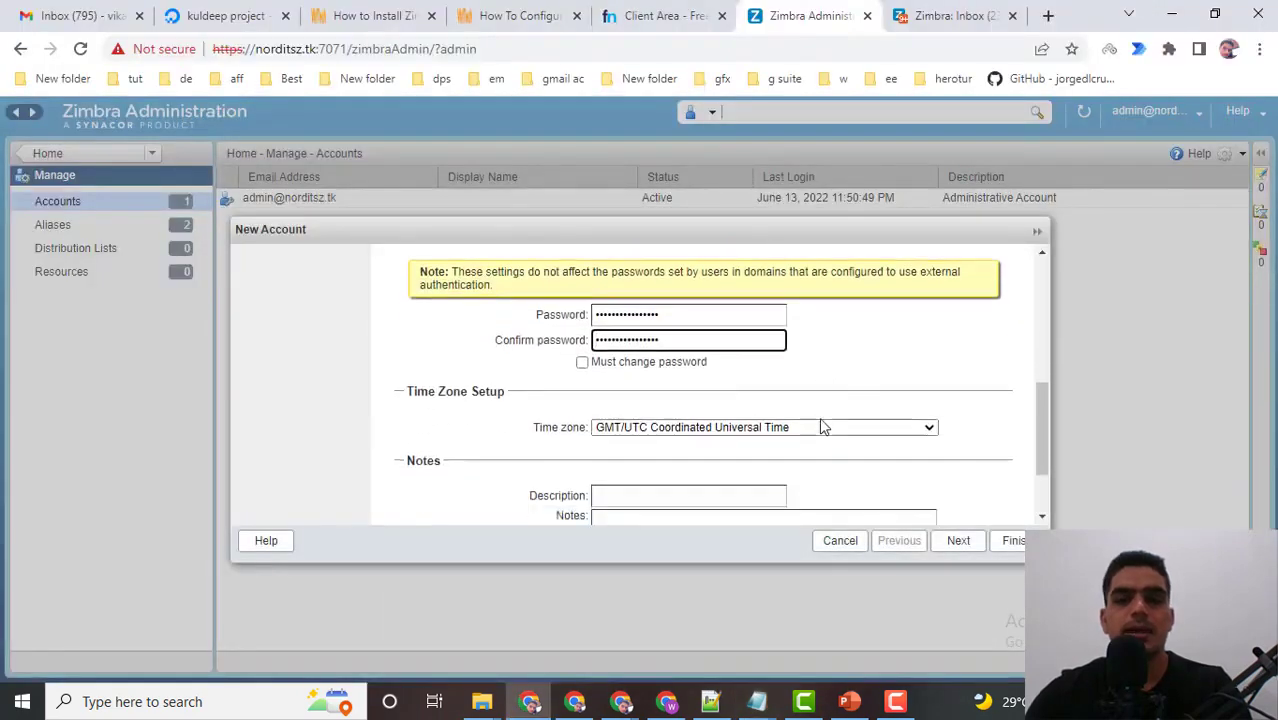
left_click(582, 364)
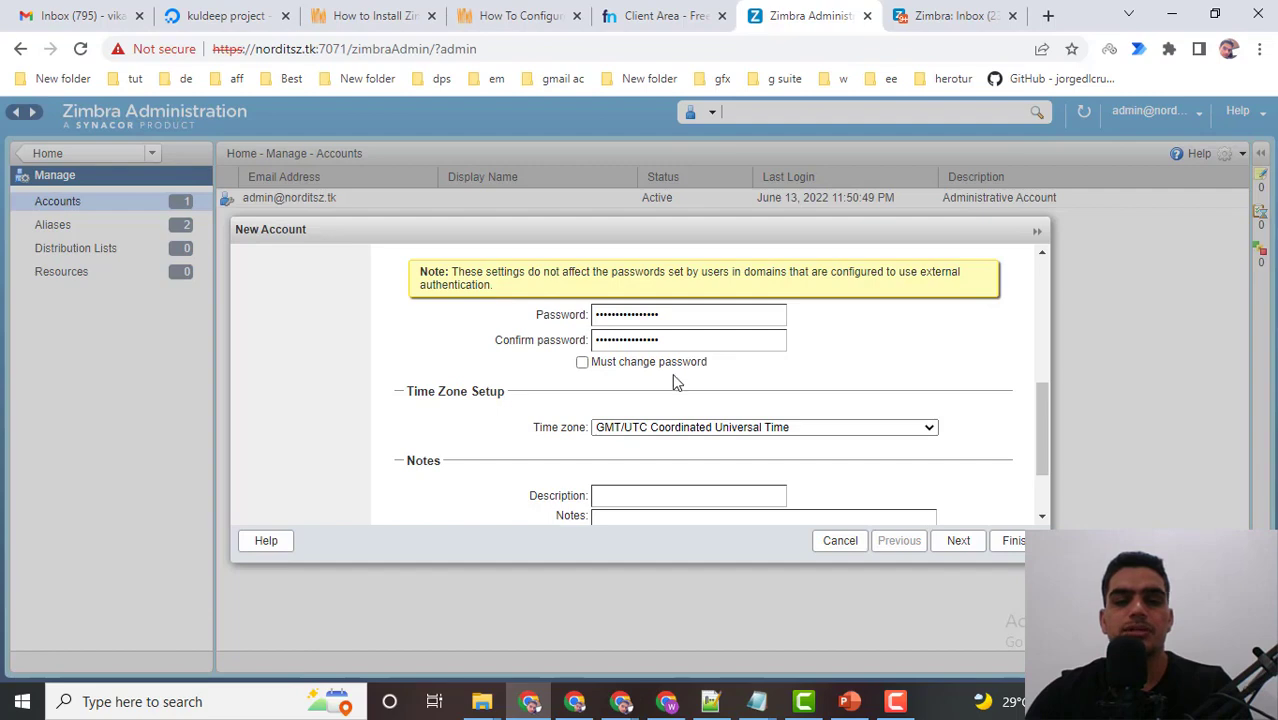
scroll(672, 373, "down", 2)
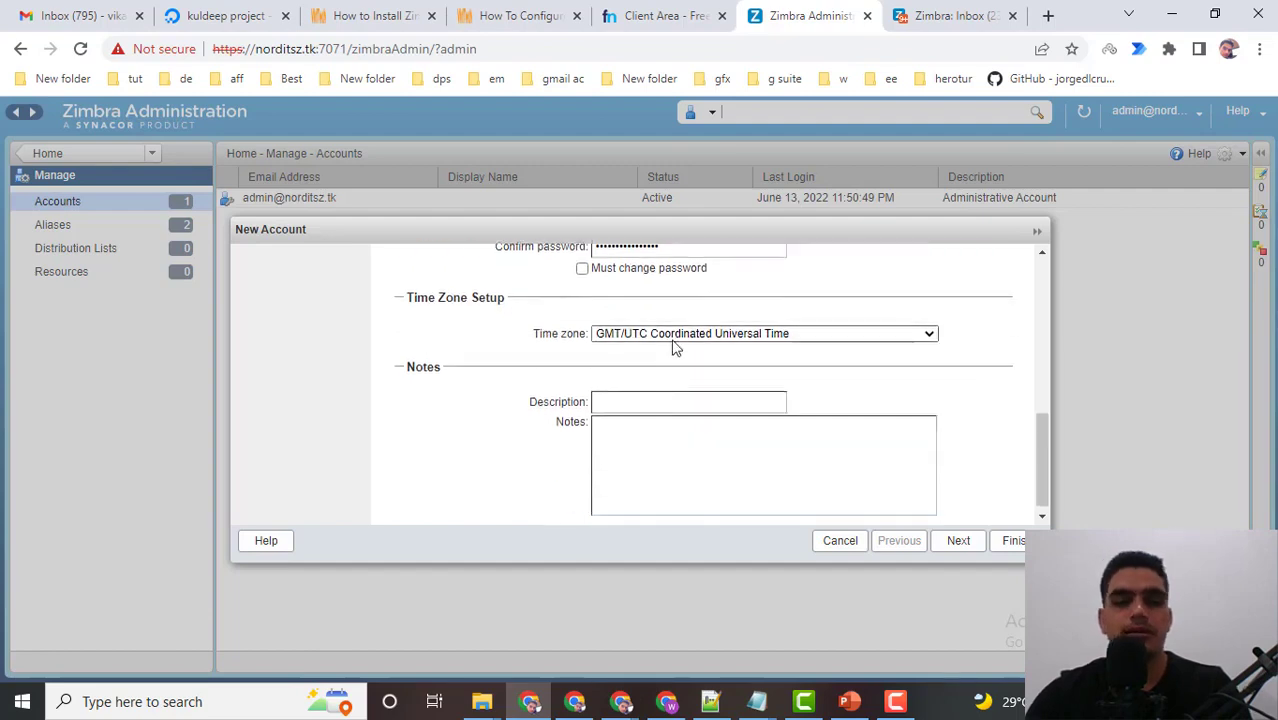
left_click(673, 338)
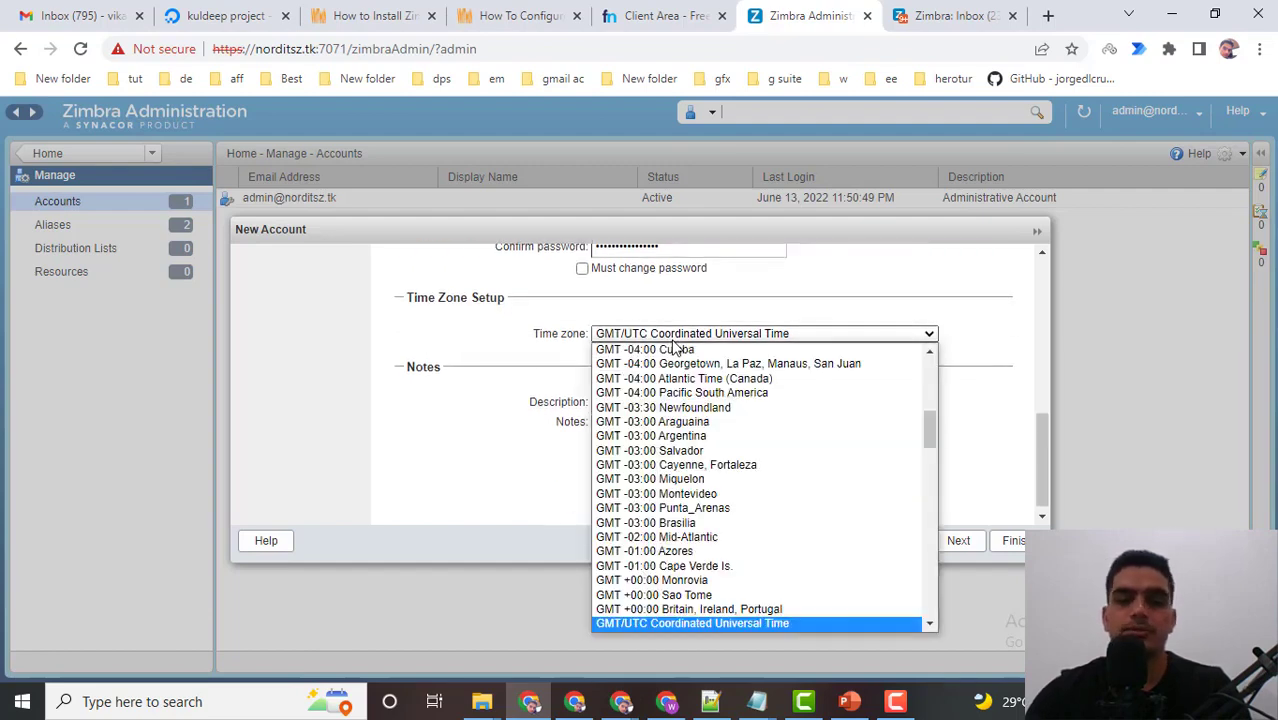
left_click(677, 338)
scroll(948, 370, "down", 1)
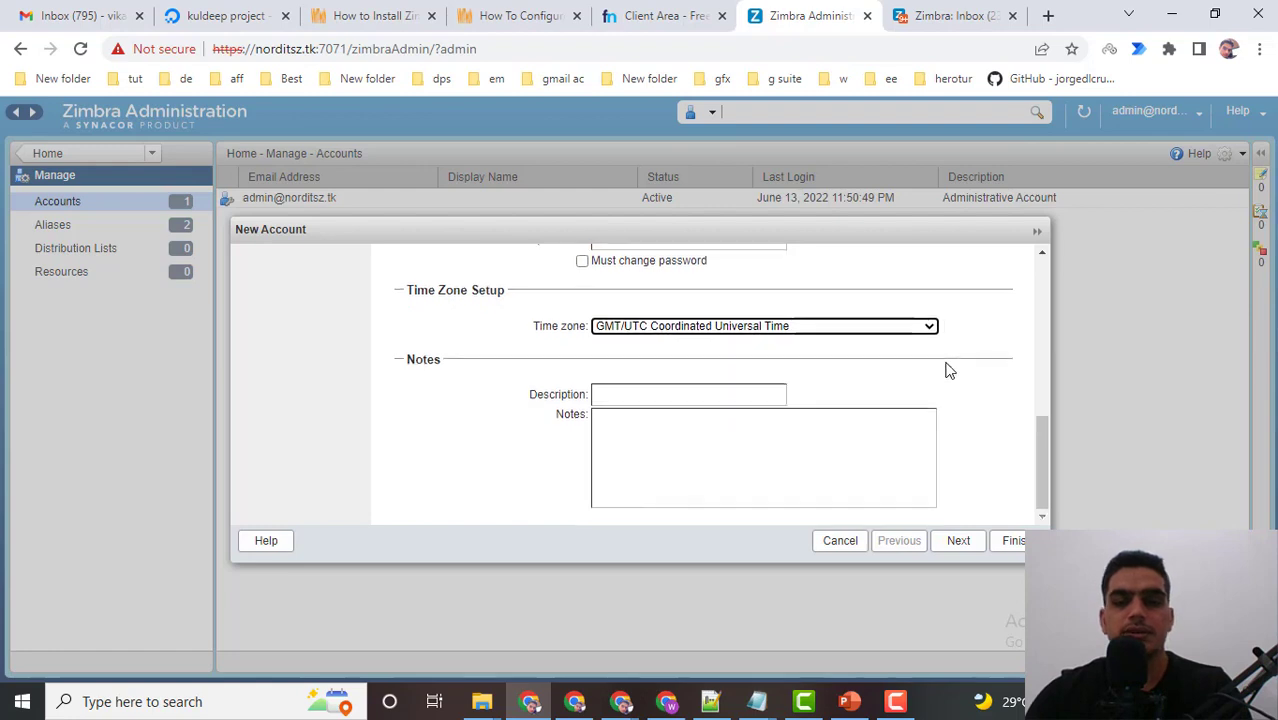
Advance past Contact Information and Aliases without entering anything, reaching the Member Of page.
left_click(960, 543)
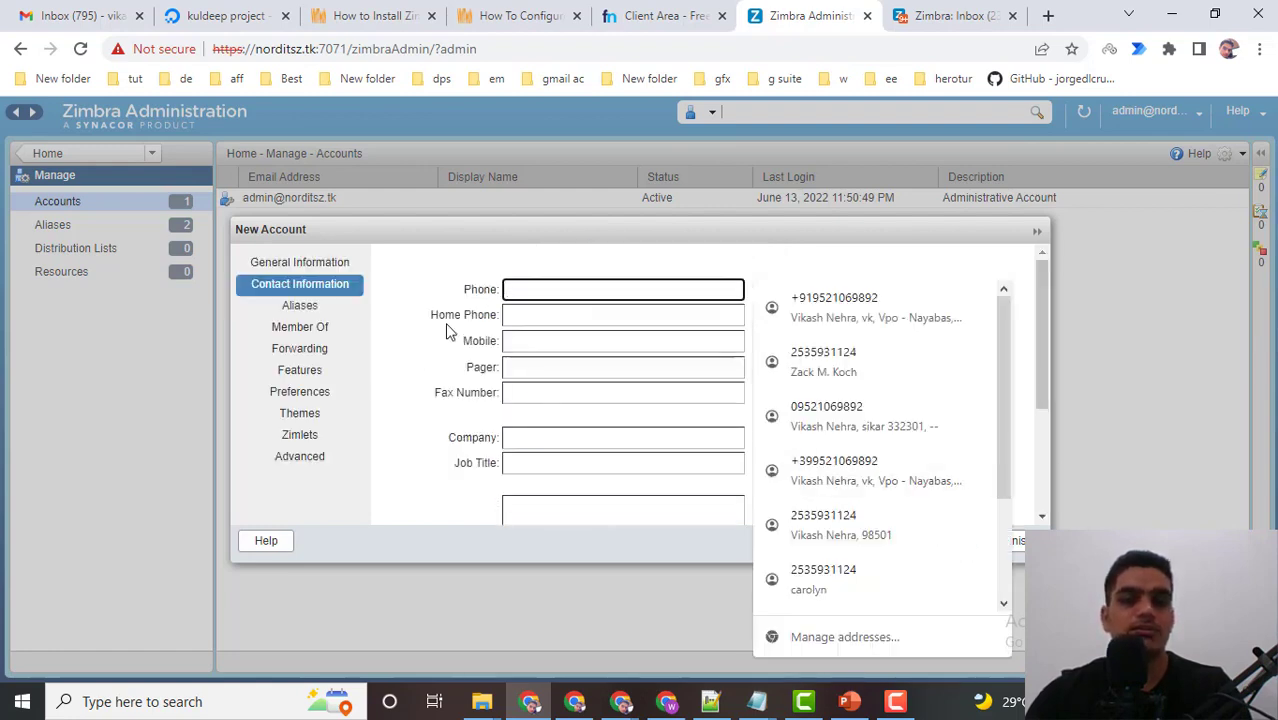
left_click(429, 364)
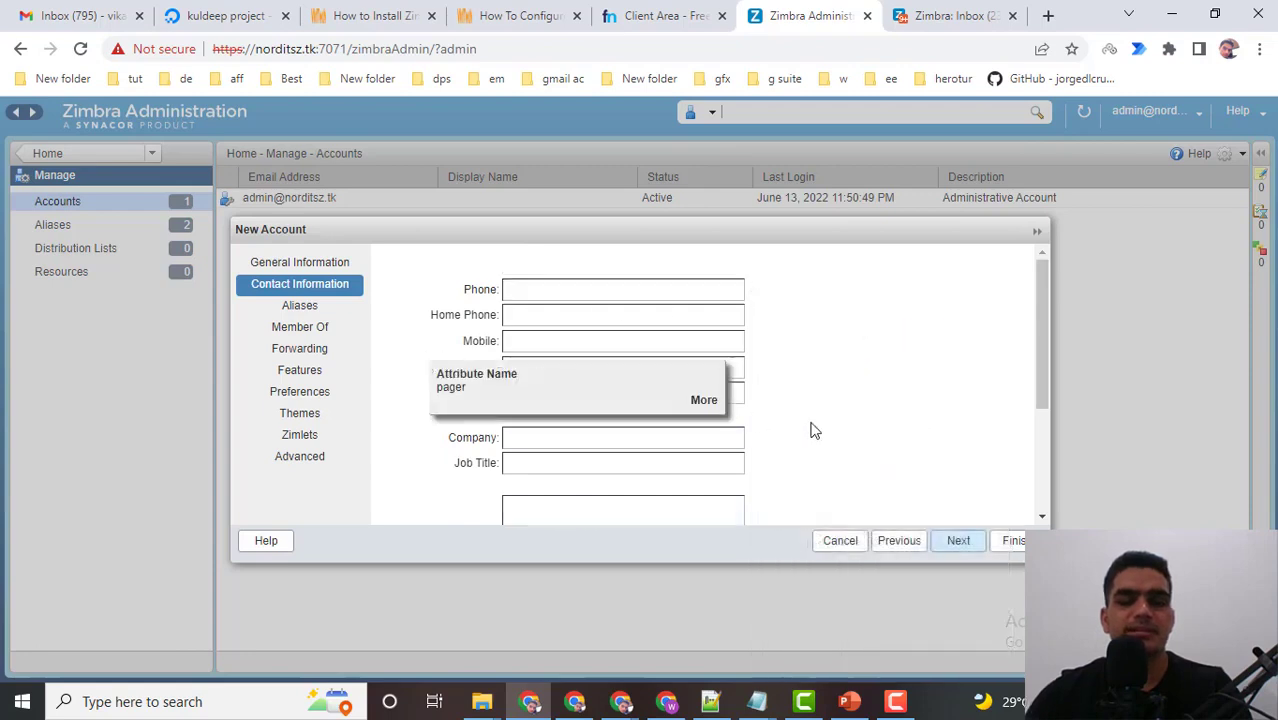
scroll(850, 432, "down", 3)
scroll(850, 432, "up", 1)
scroll(850, 432, "down", 1)
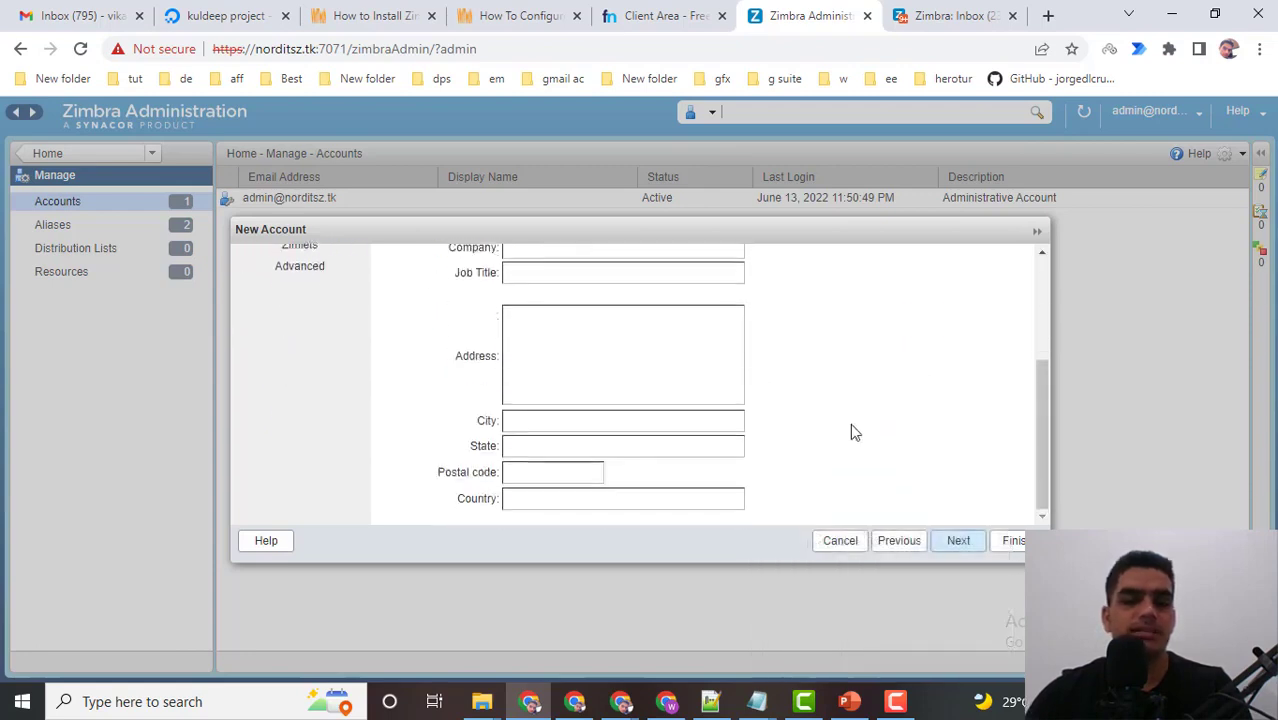
scroll(850, 432, "up", 3)
left_click(956, 541)
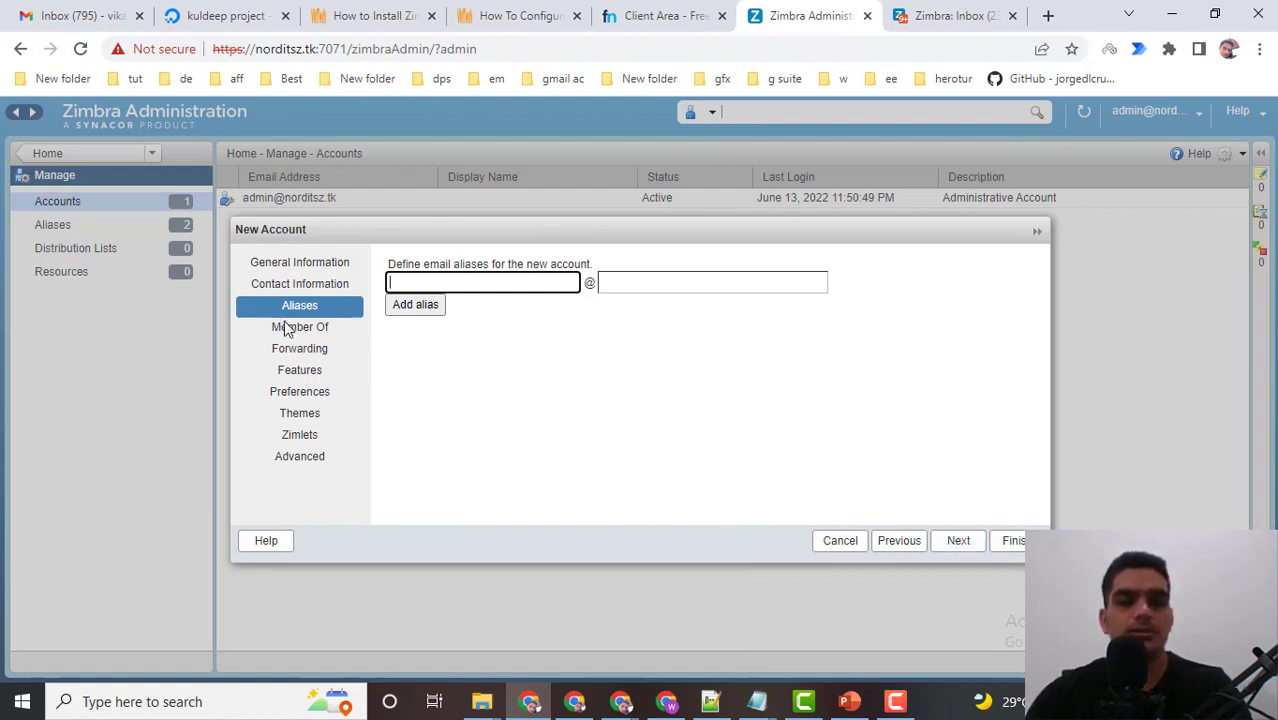
left_click(956, 541)
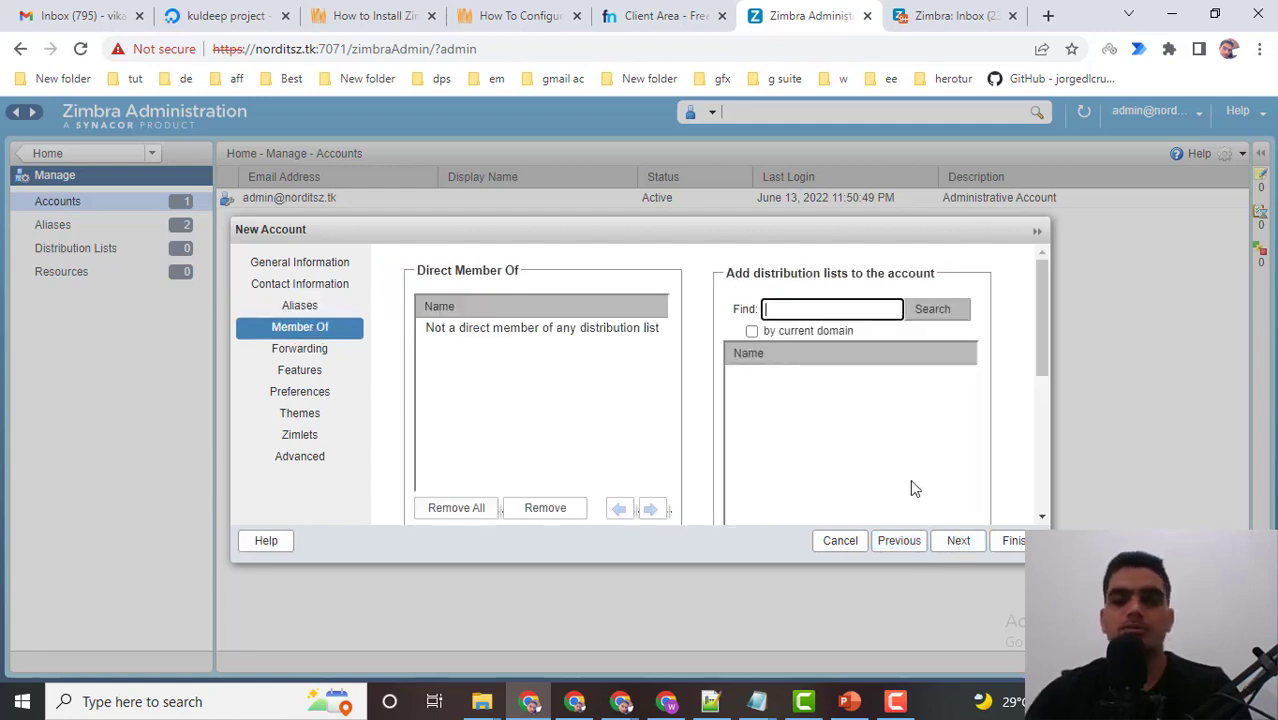
Move past Member Of and Forwarding to Features, then toggle Contacts and Tasks off and back on.
left_click(955, 545)
left_click(955, 546)
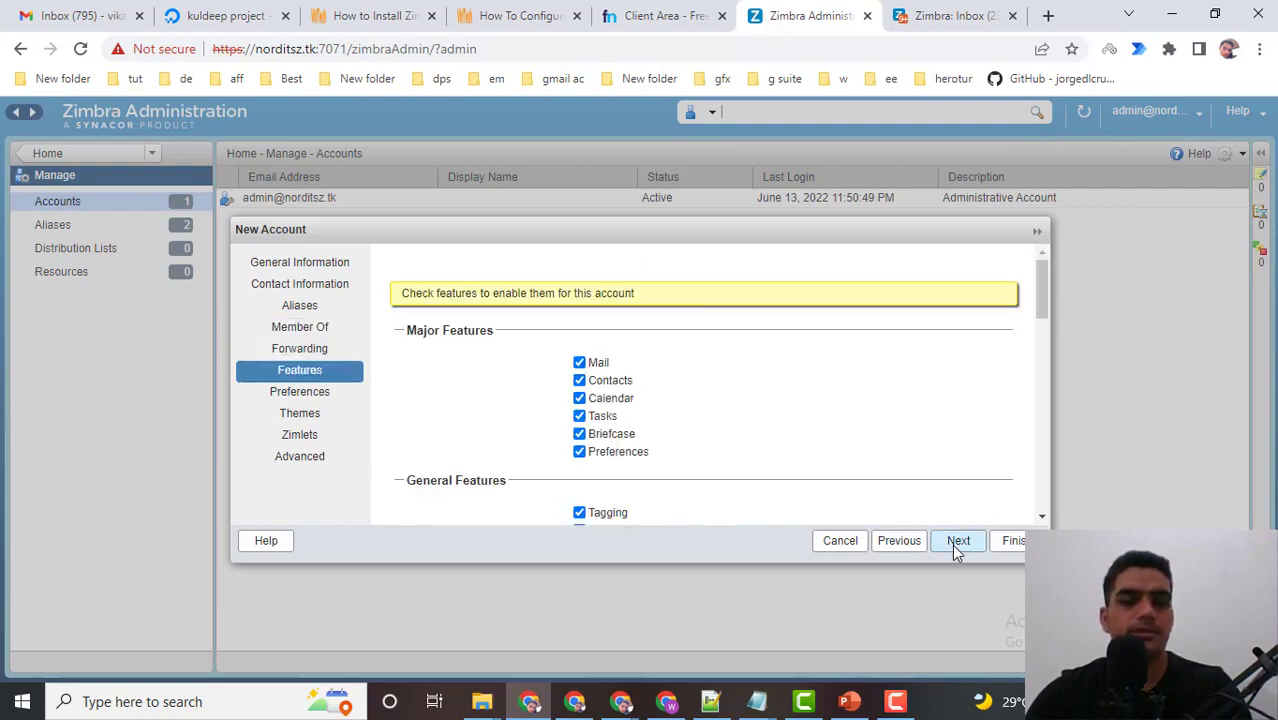
scroll(708, 377, "down", 5)
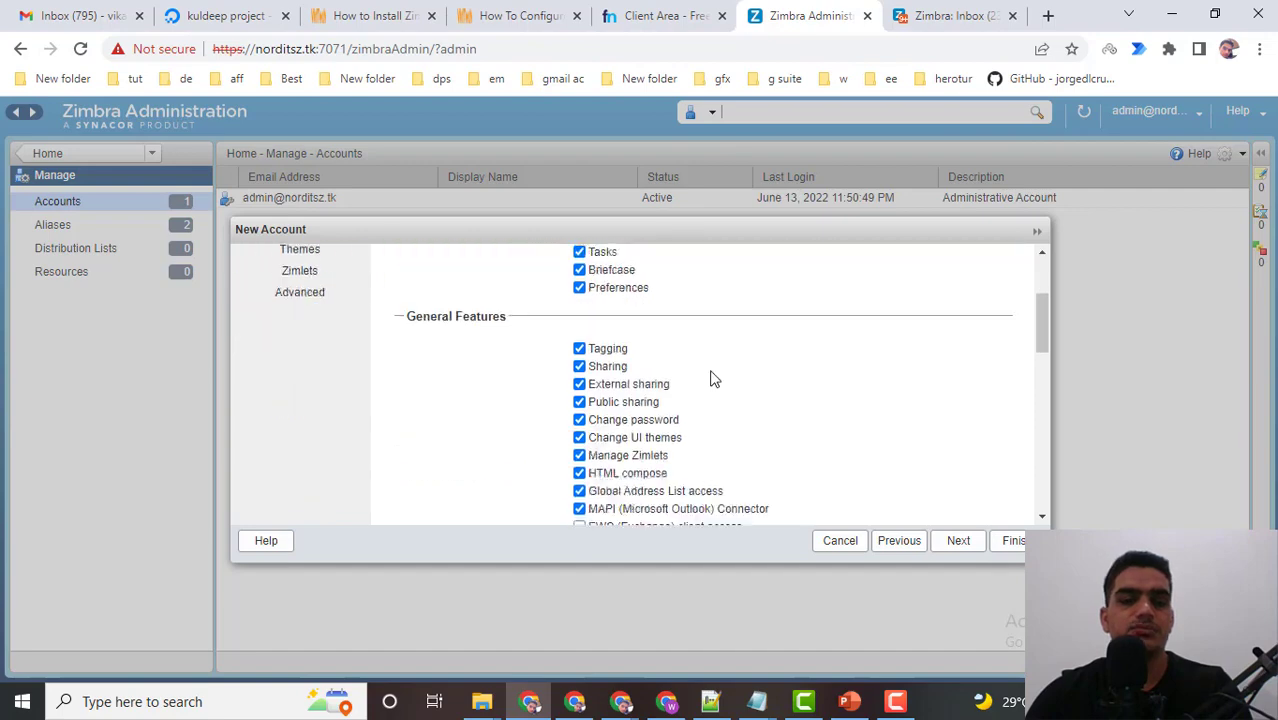
scroll(705, 377, "up", 4)
scroll(704, 380, "up", 1)
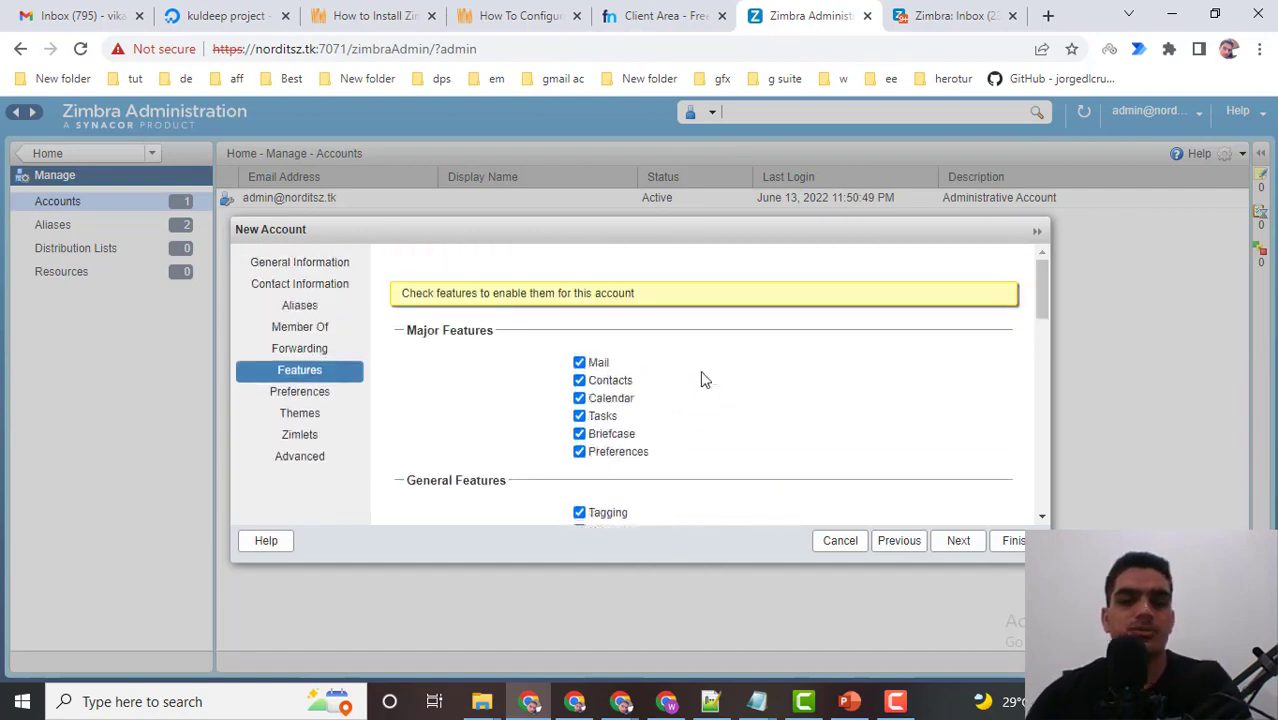
scroll(701, 380, "down", 5)
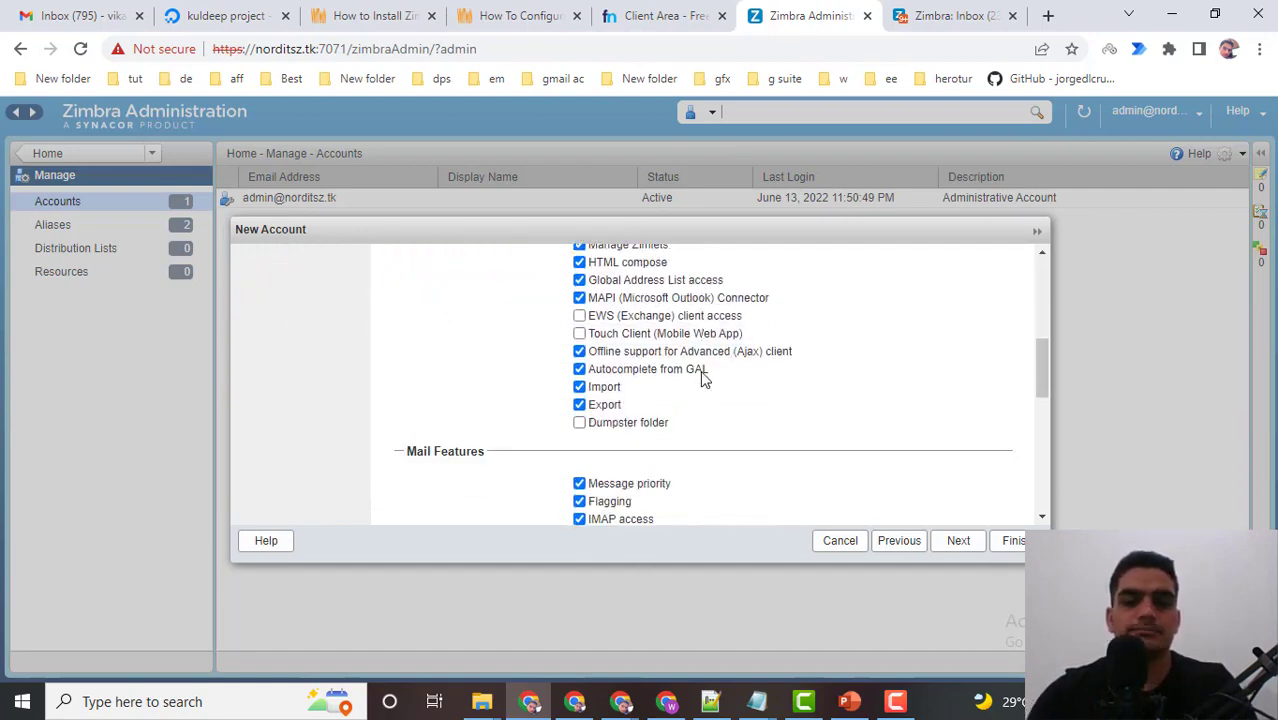
scroll(699, 386, "up", 2)
scroll(699, 386, "up", 4)
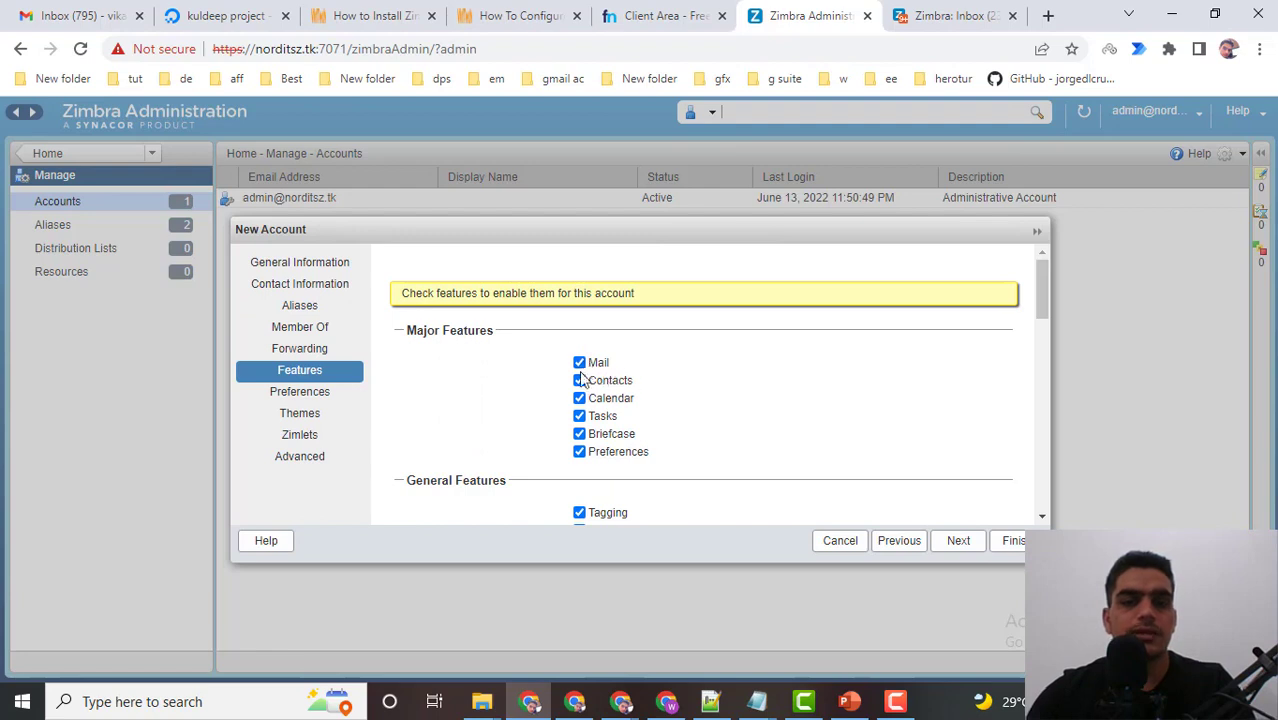
left_click(580, 382)
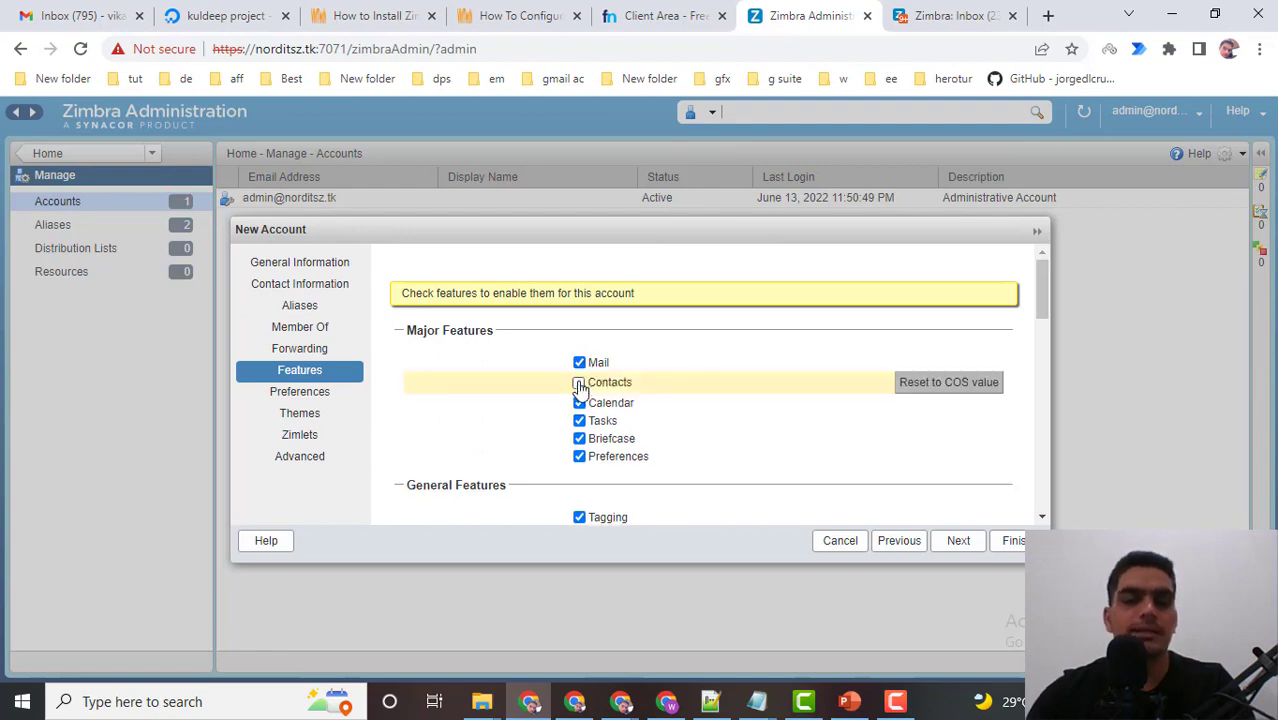
left_click(580, 383)
left_click(579, 423)
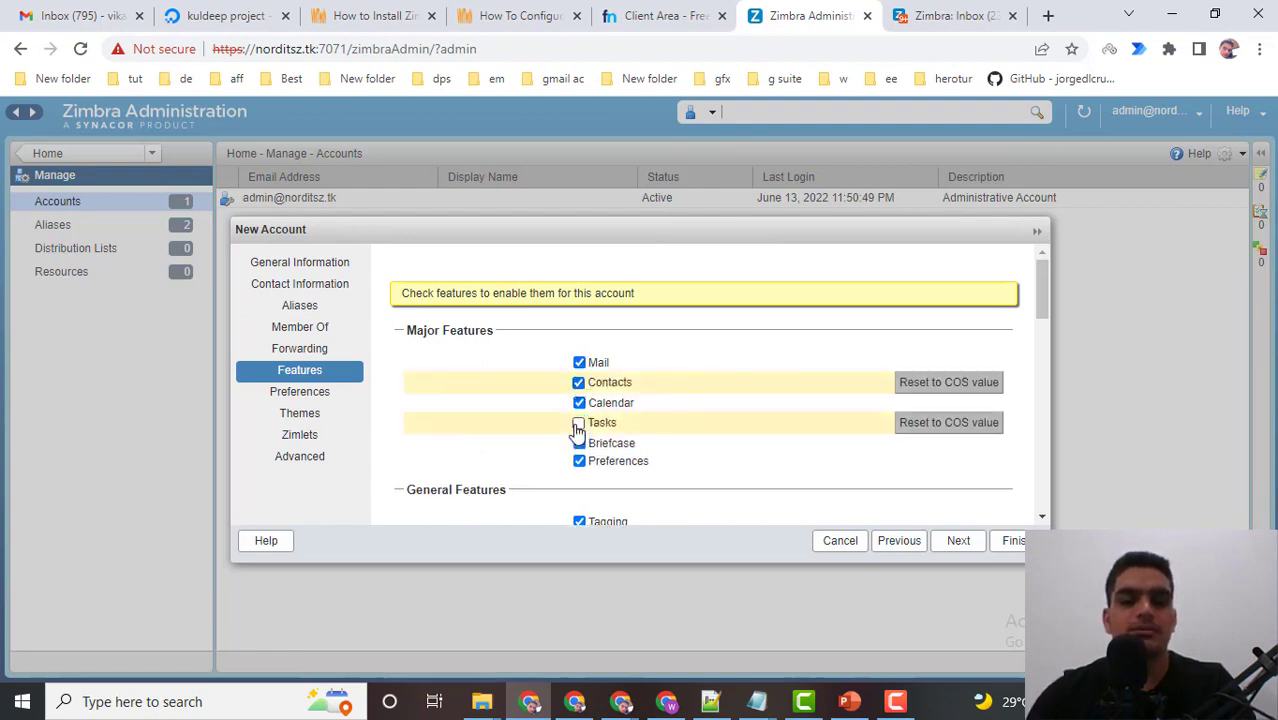
left_click(578, 424)
Toggle Mail and Mail Filters off and back on, then switch to the webmail inbox.
left_click(580, 364)
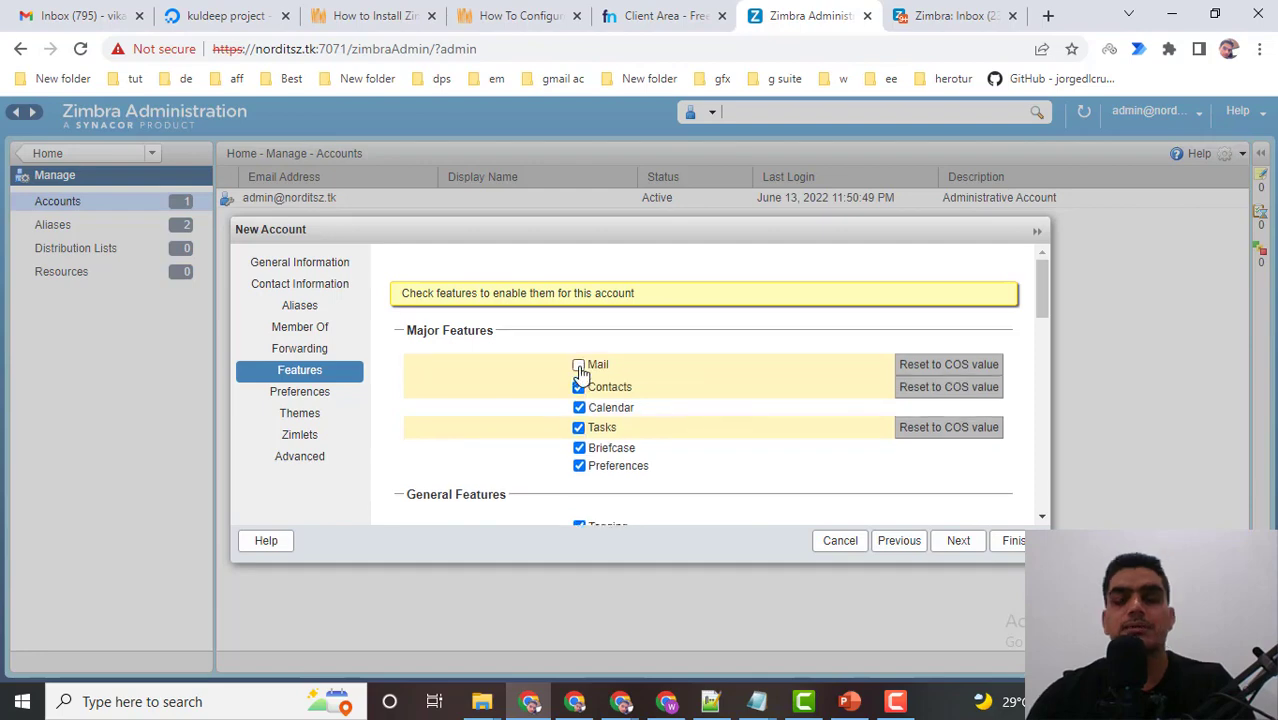
left_click(579, 365)
scroll(584, 478, "down", 1)
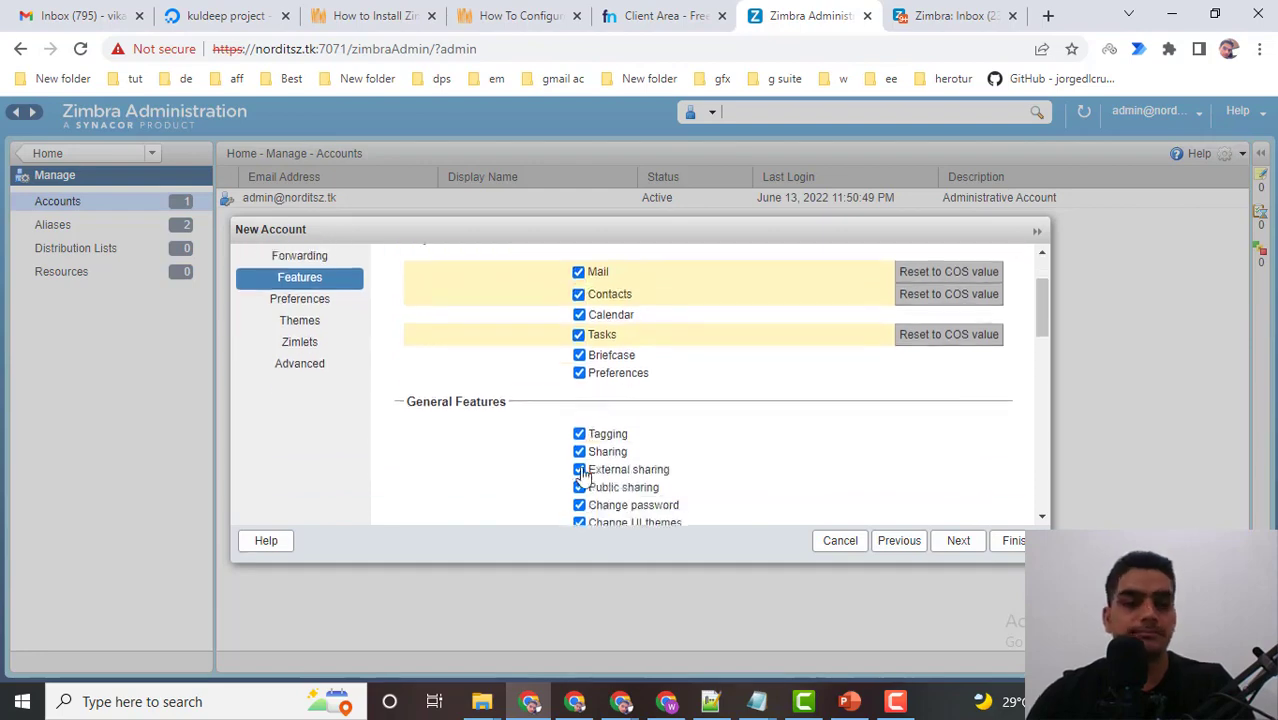
scroll(590, 468, "down", 10)
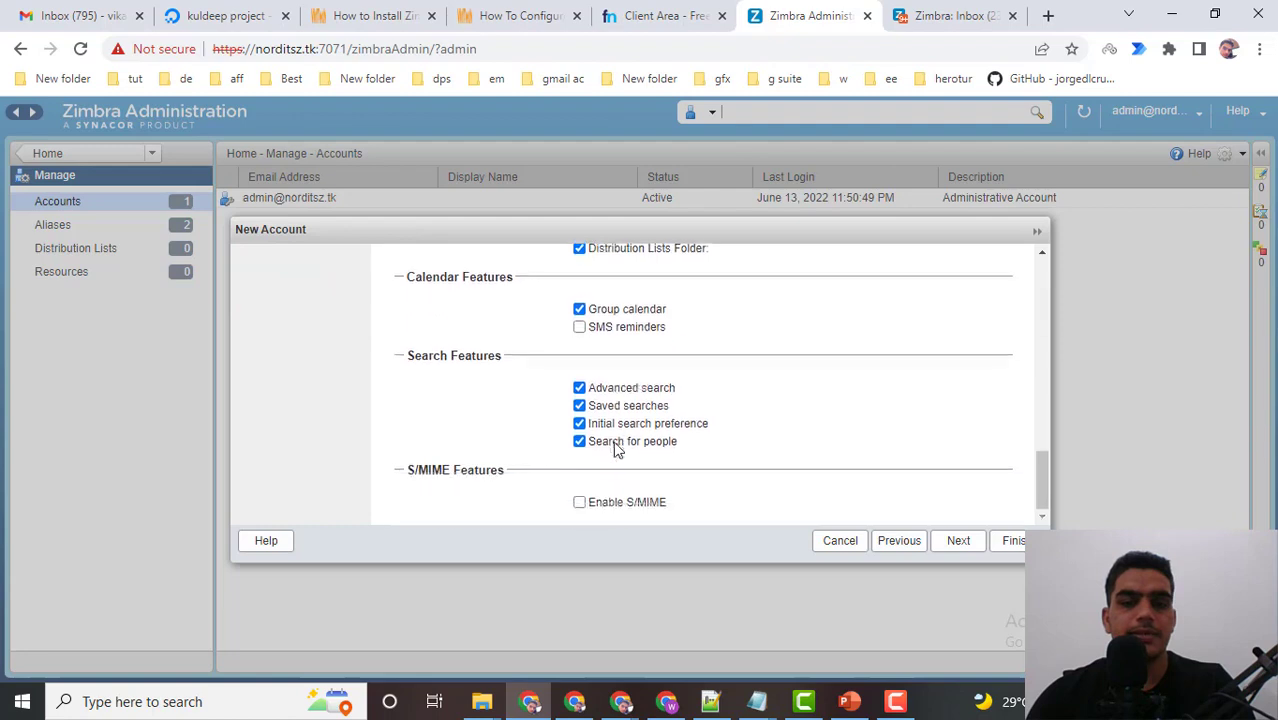
scroll(624, 438, "up", 6)
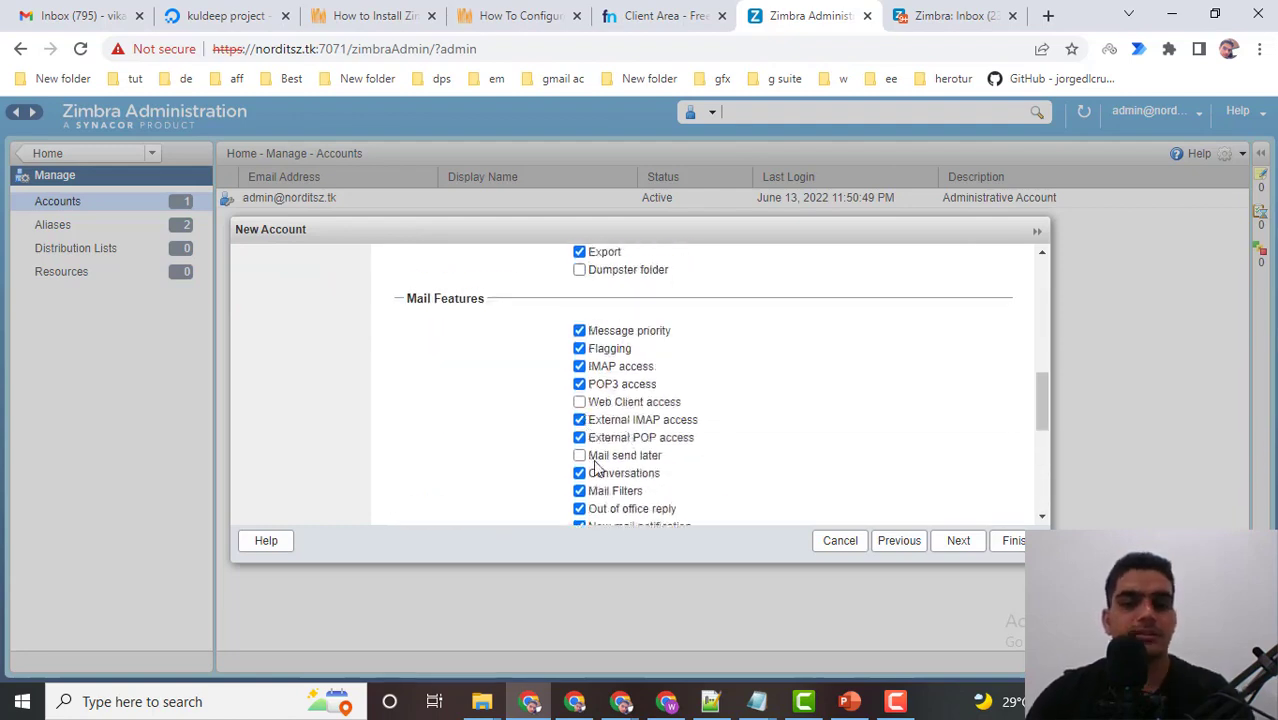
left_click(580, 491)
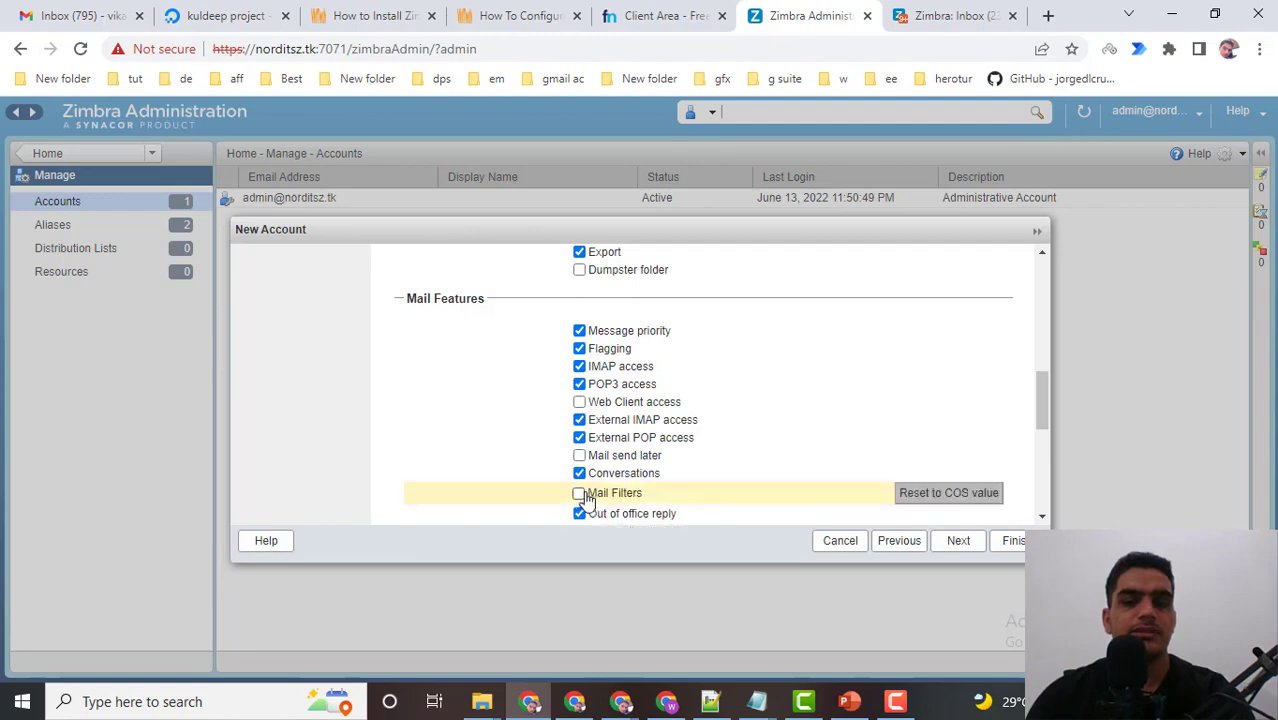
scroll(594, 465, "down", 2)
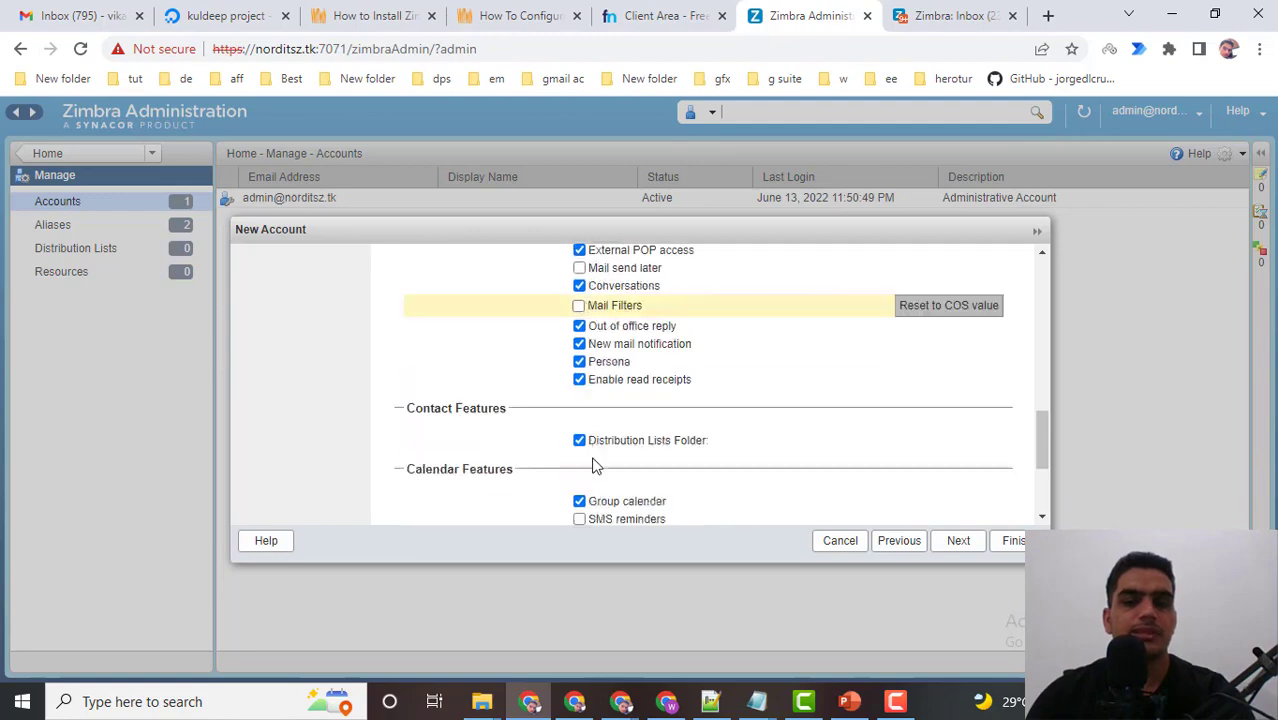
left_click(579, 305)
left_click(954, 14)
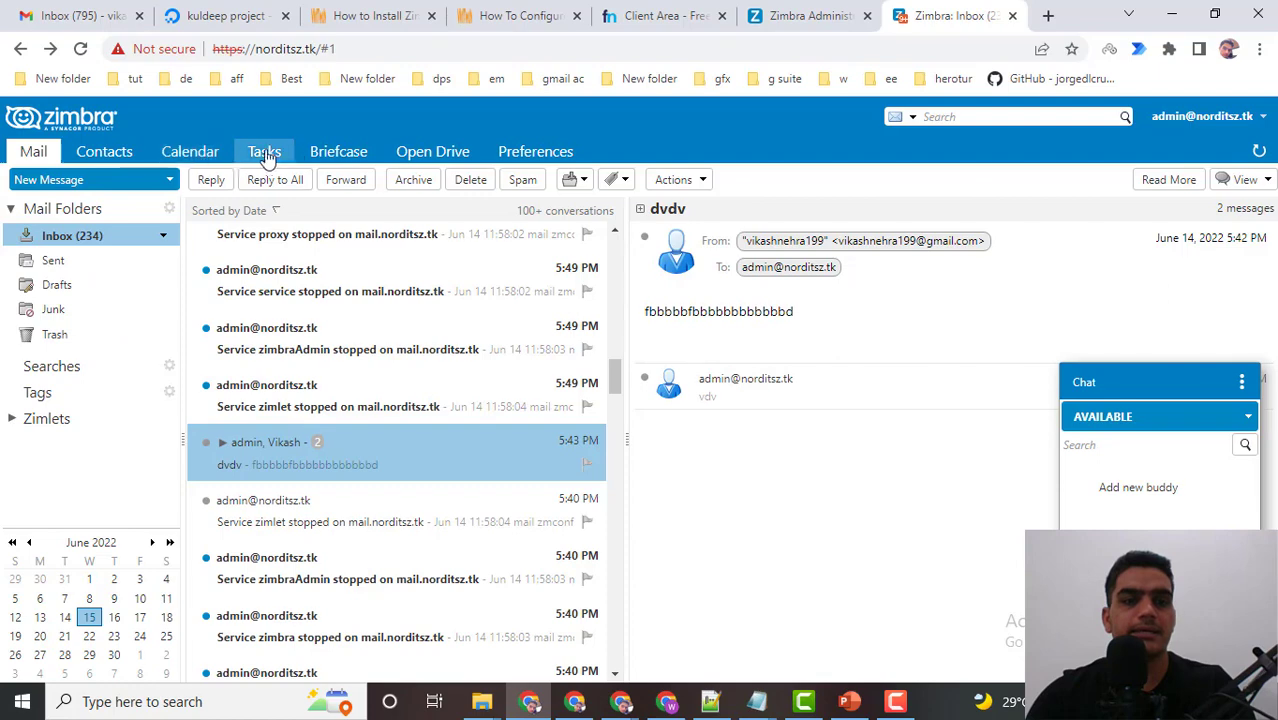
Back on the wizard's Features page, view the Tagging feature's attribute description.
left_click(810, 15)
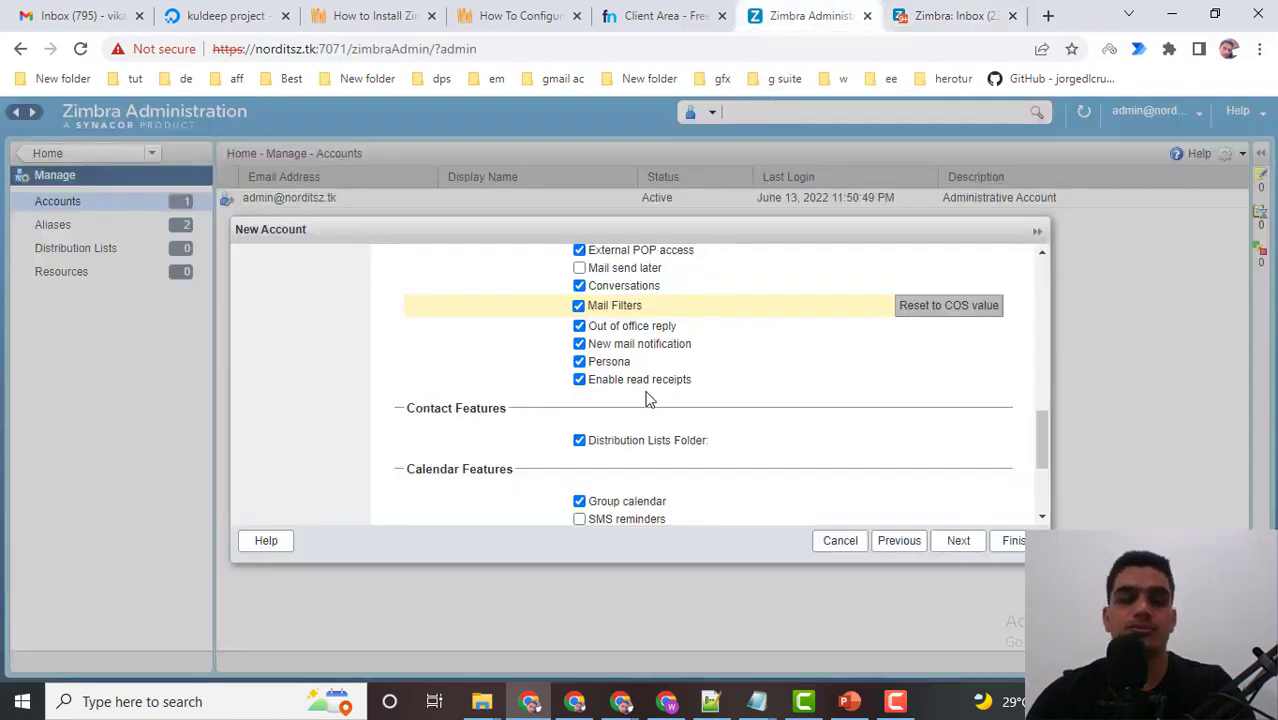
scroll(645, 398, "up", 3)
scroll(645, 398, "down", 6)
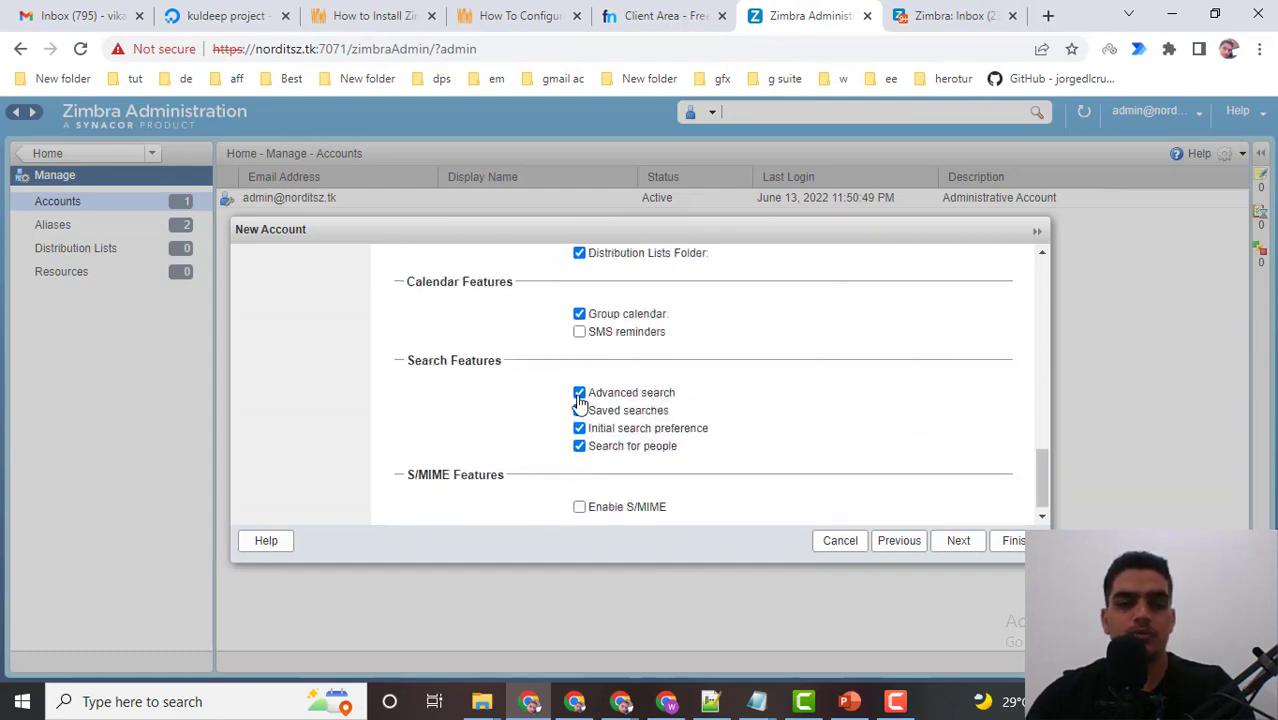
scroll(596, 439, "up", 6)
scroll(542, 451, "up", 3)
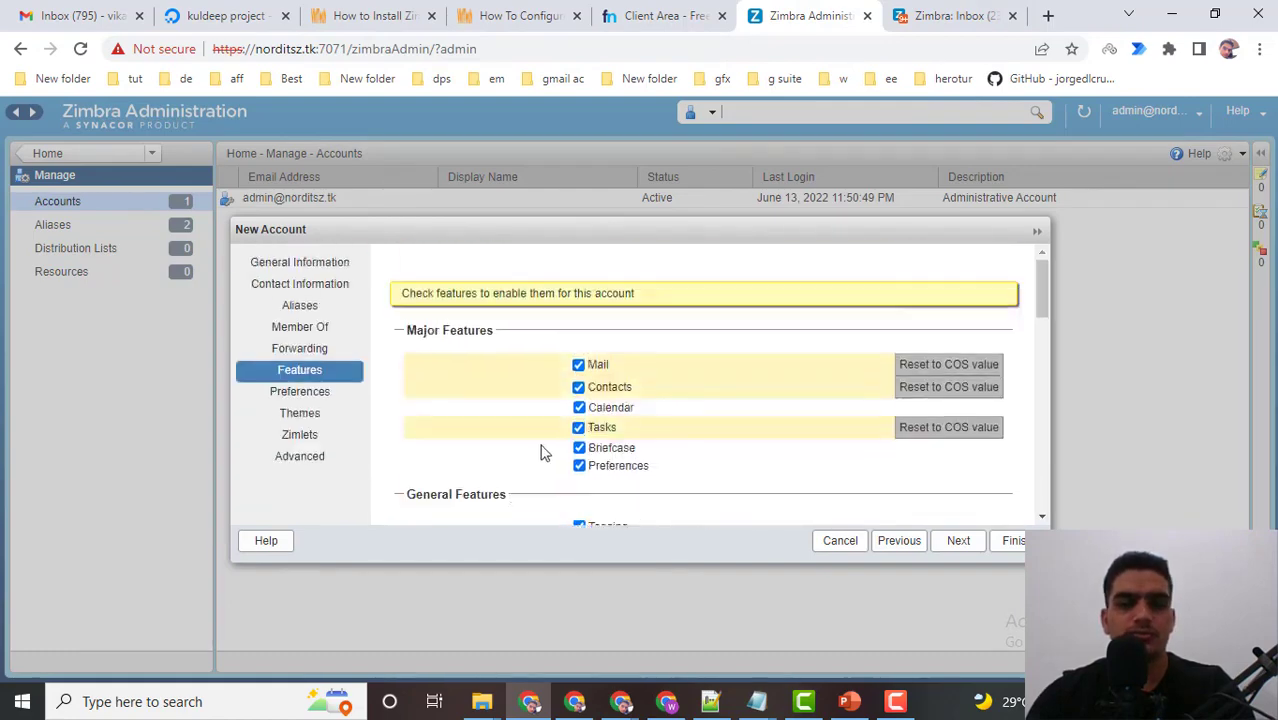
scroll(608, 442, "down", 3)
scroll(447, 365, "up", 5)
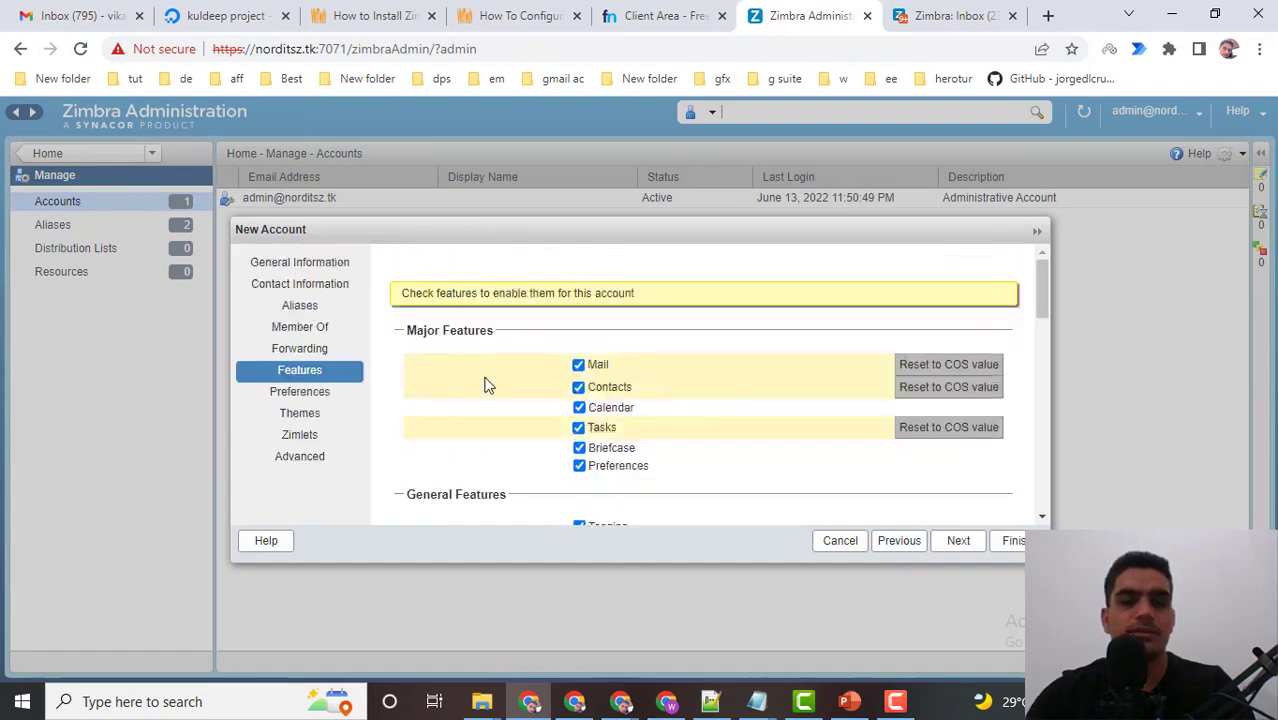
scroll(487, 385, "down", 2)
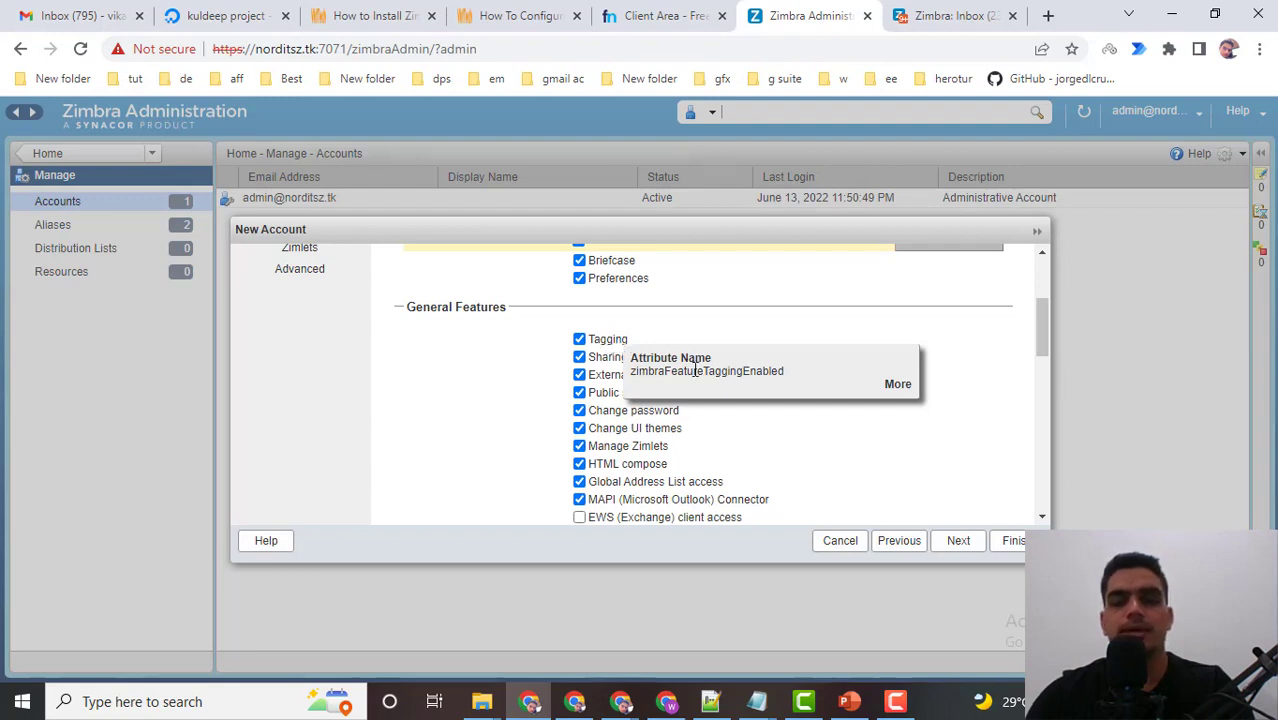
left_click(896, 385)
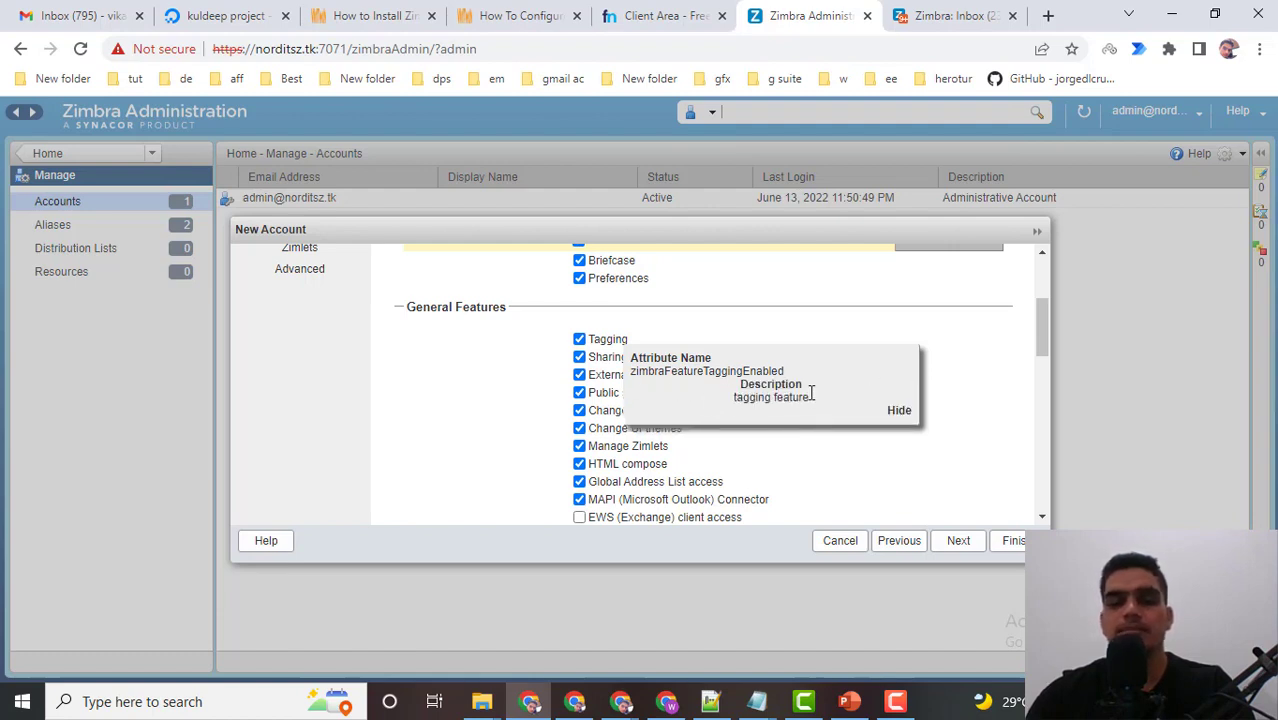
left_click(897, 413)
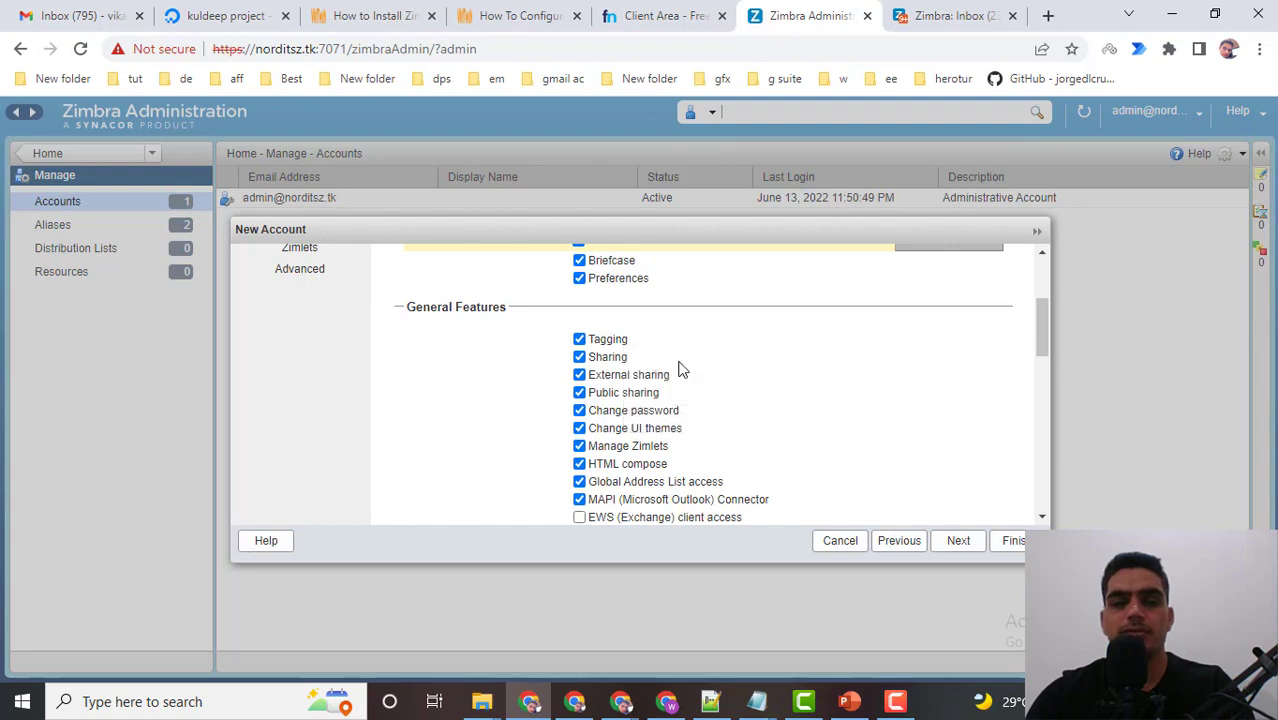
View the Import feature's description, then finish the wizard with default features.
scroll(625, 395, "down", 2)
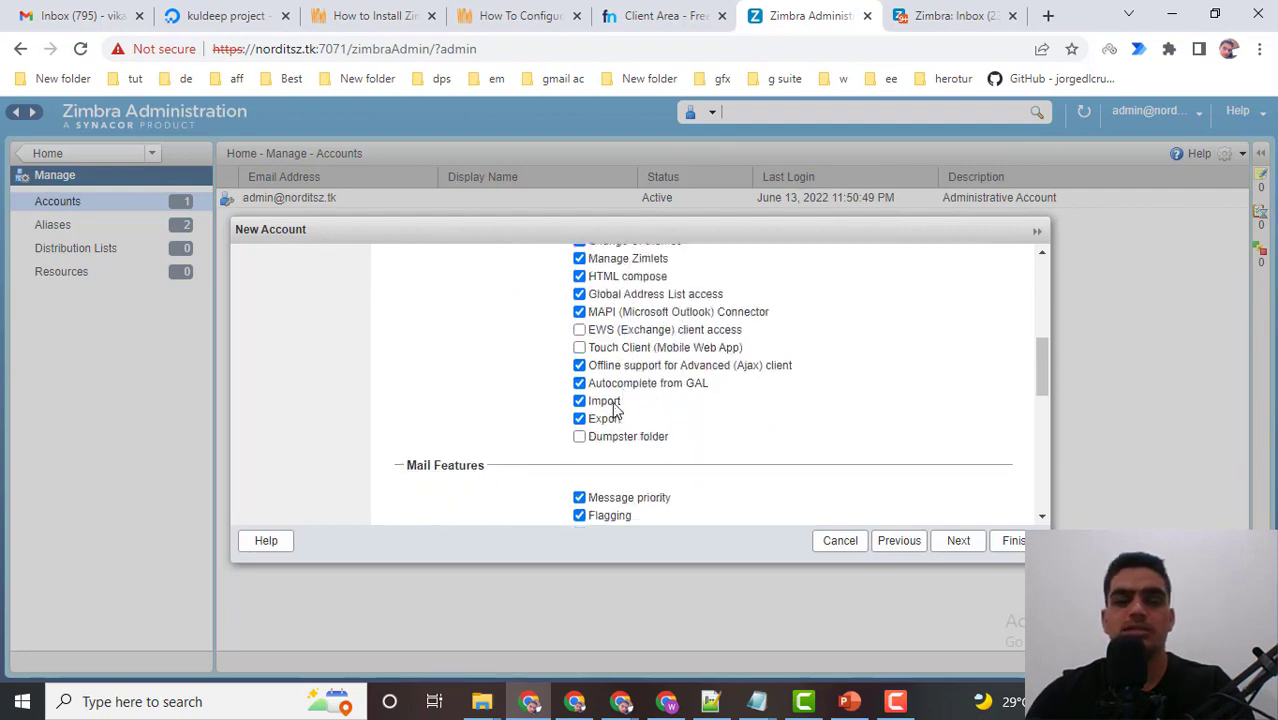
mouse_move(612, 408)
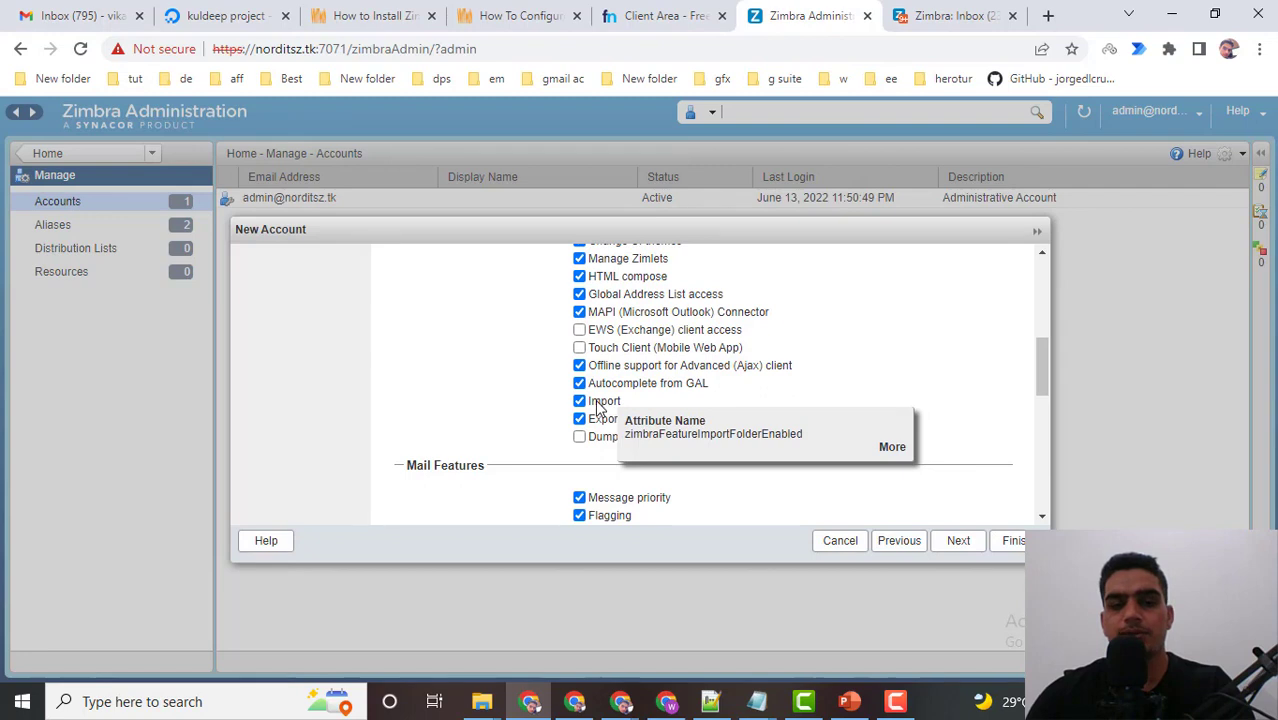
left_click(890, 448)
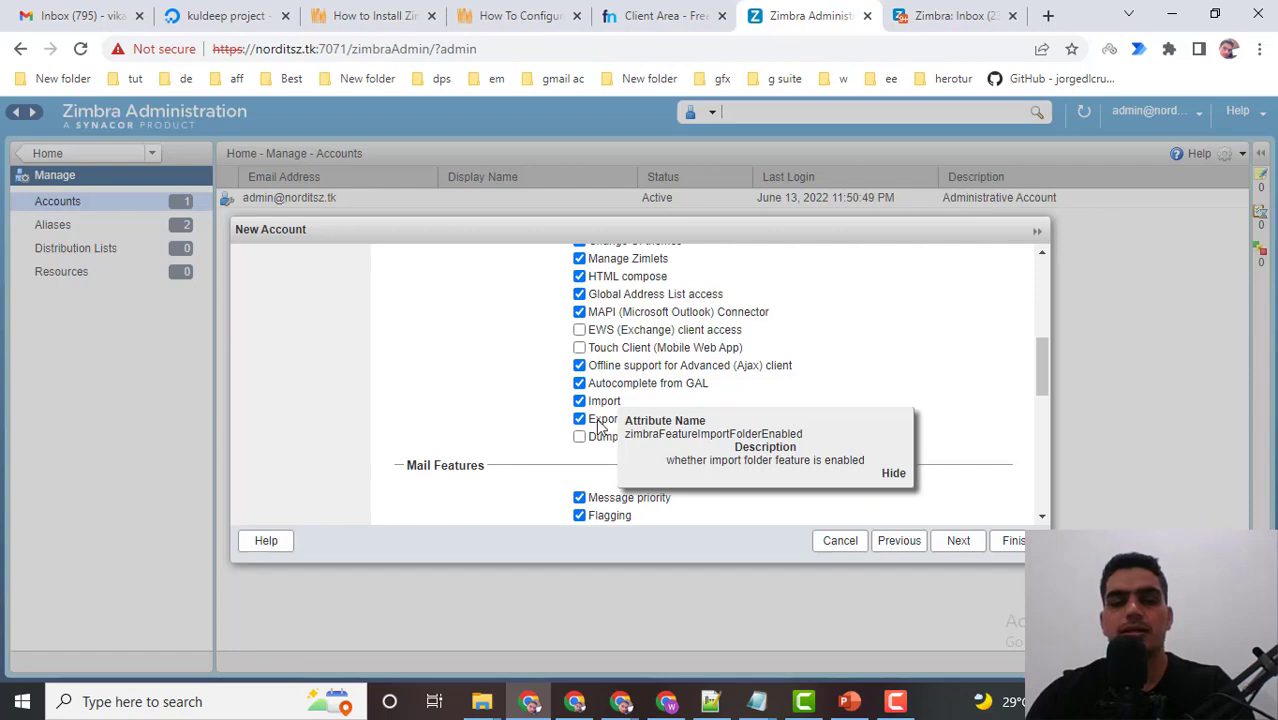
scroll(700, 460, "up", 10)
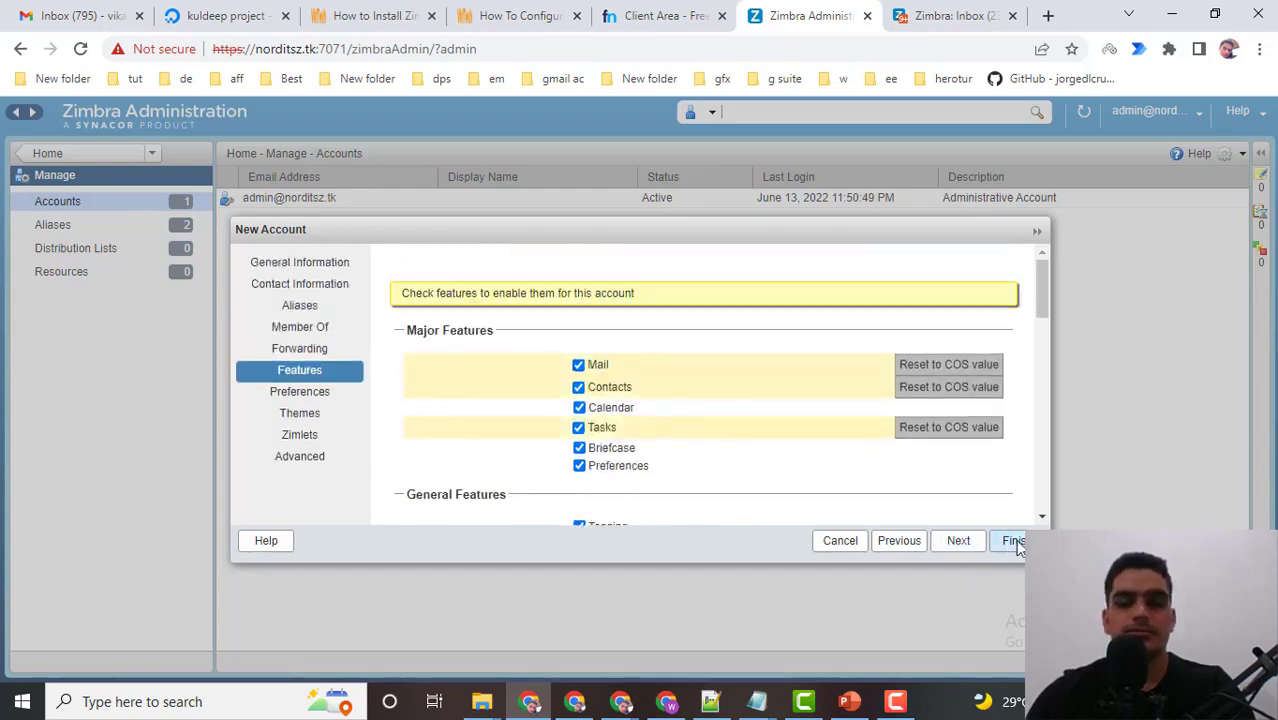
key("Return")
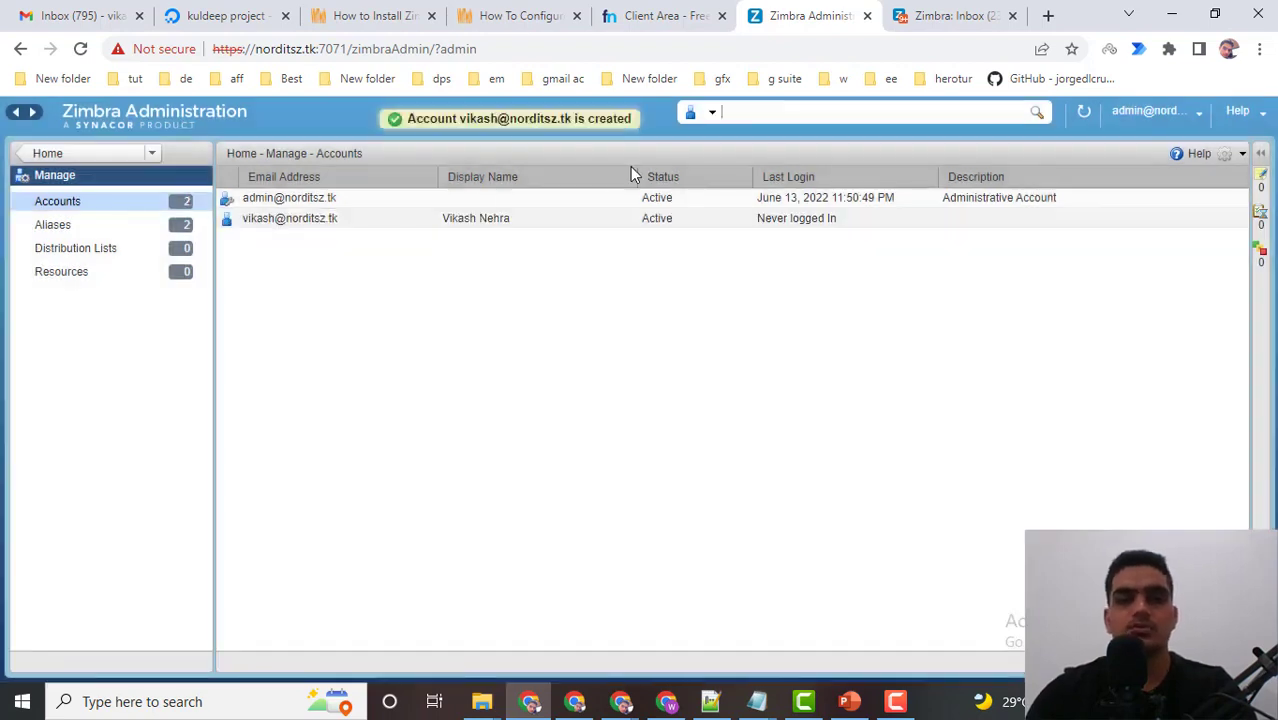
Select the webmail URL from the Inbox tab and open a new Incognito window for testing sign-in.
left_click(965, 8)
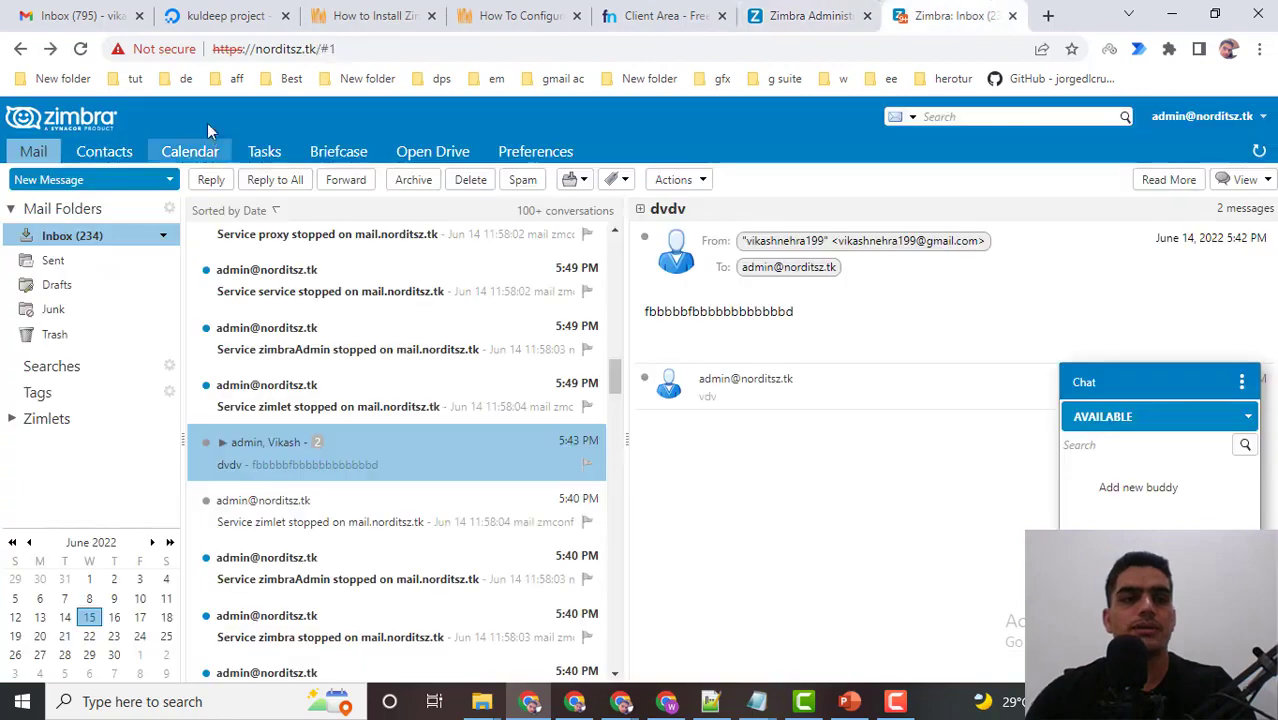
left_click(323, 49)
key("ctrl+c")
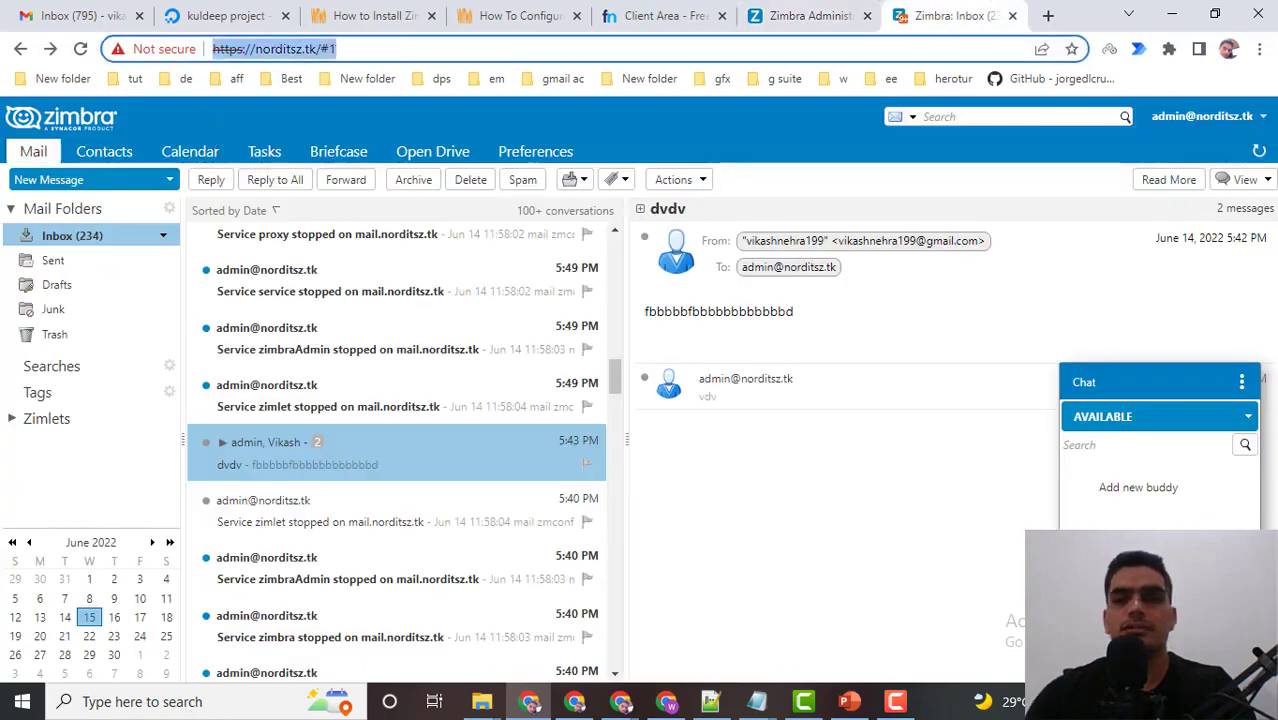
left_click(1260, 49)
left_click(1125, 121)
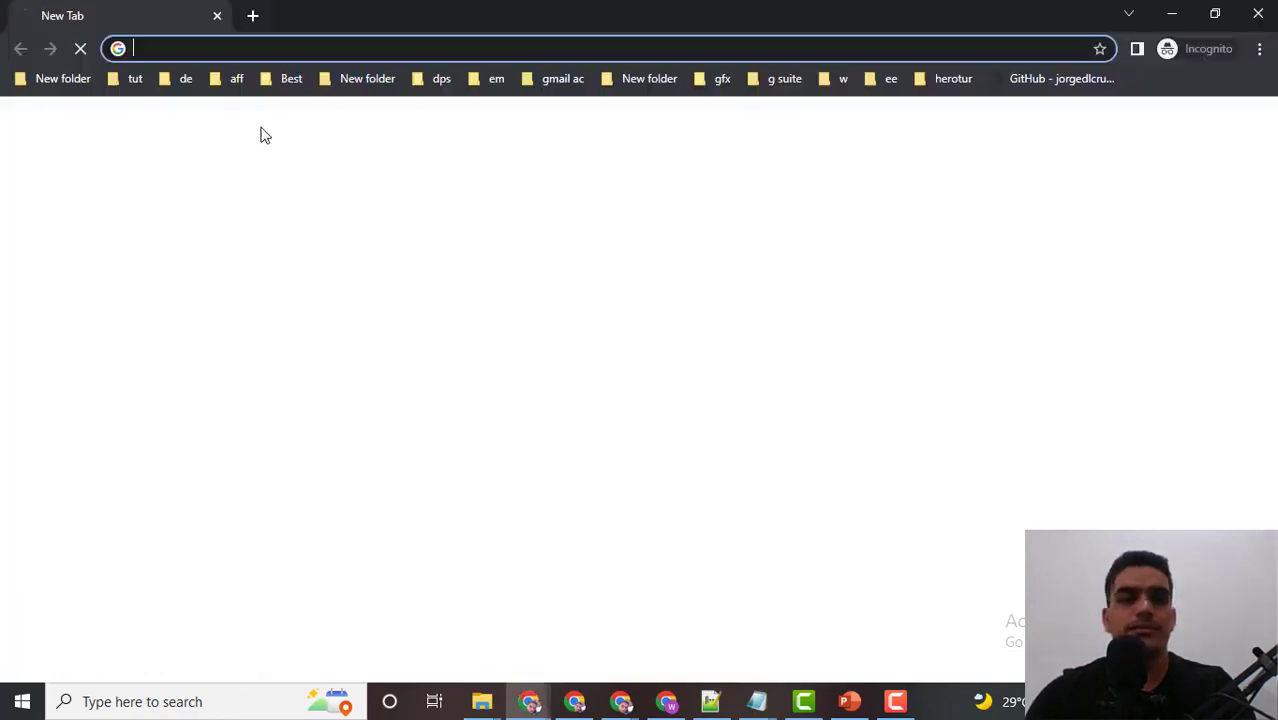
Load the webmail sign-in page in the private window, then copy the domain from the admin address.
key("ctrl+v")
left_click(255, 83)
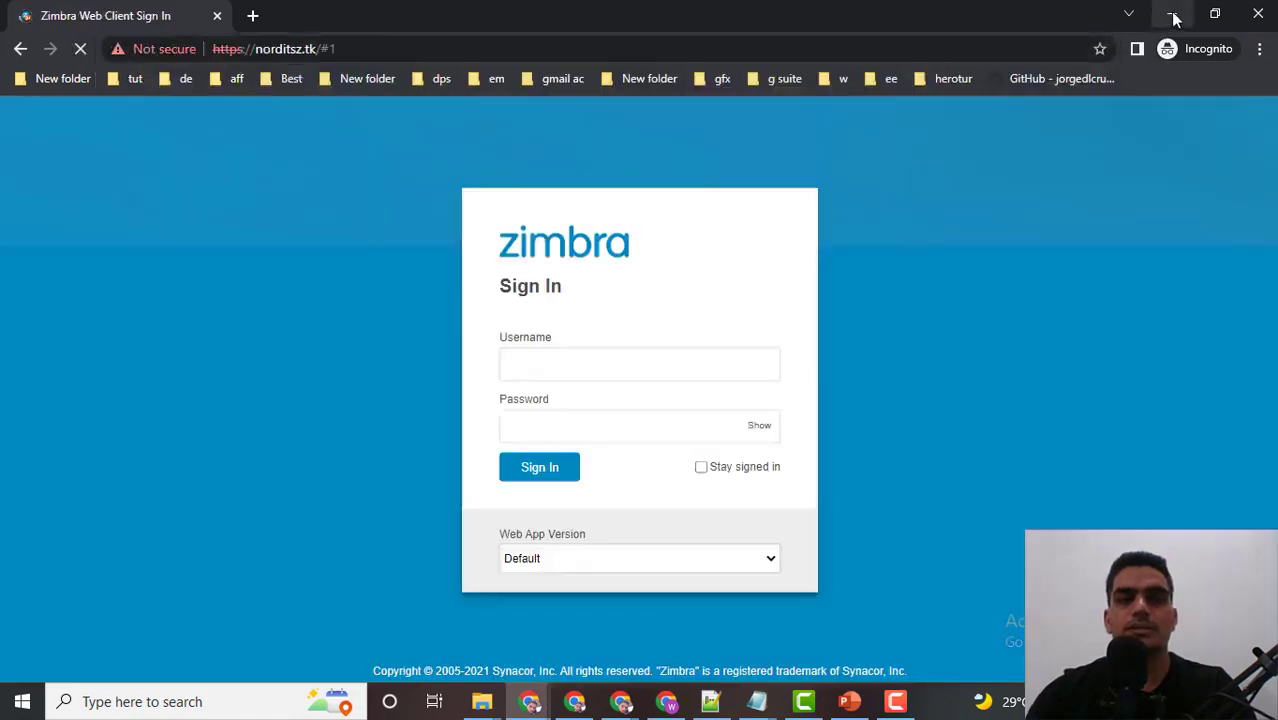
left_click(1172, 14)
left_click(845, 16)
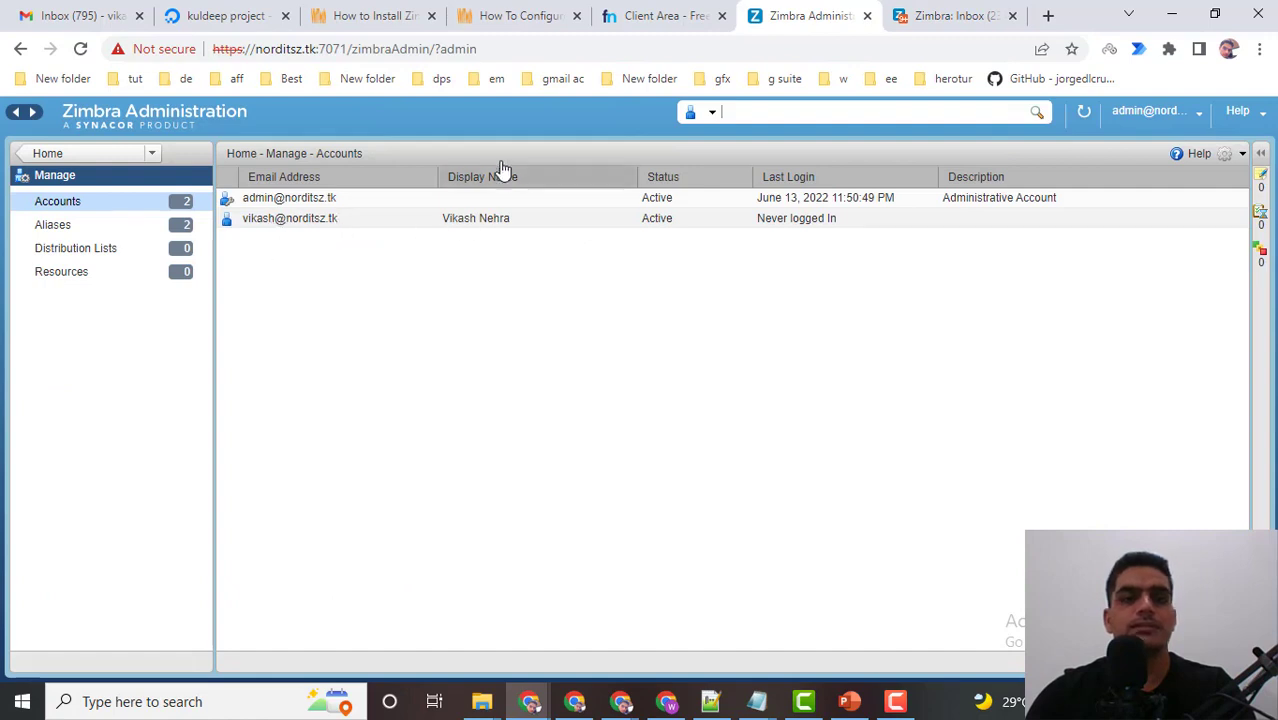
left_click_drag(256, 50, 314, 52)
key("ctrl+c")
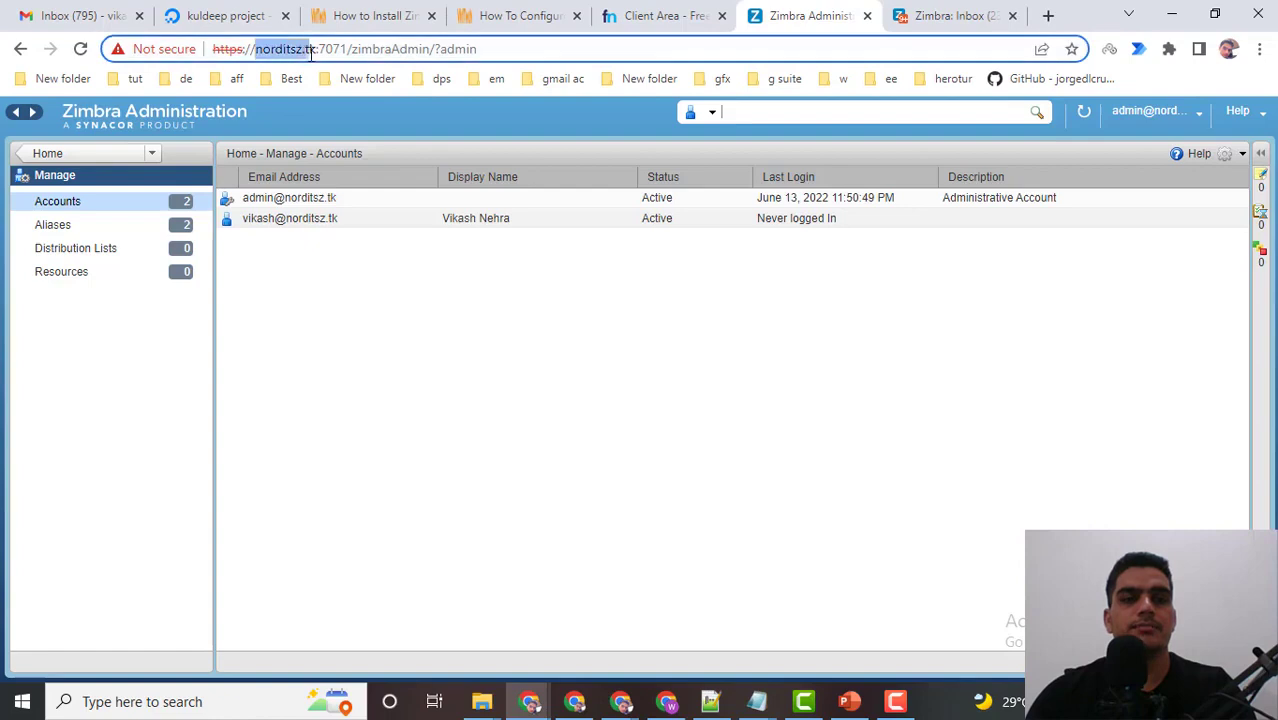
Enter the new account's full email address as the username on the sign-in page.
mouse_move(549, 700)
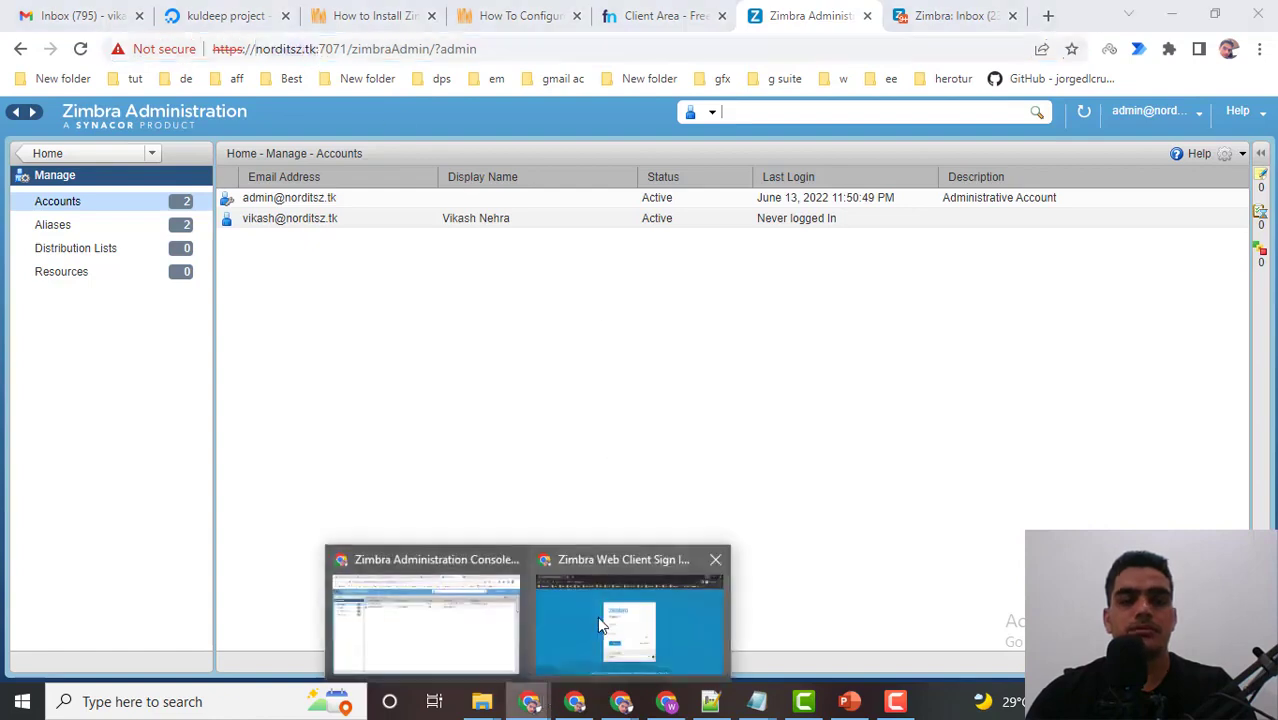
left_click(597, 616)
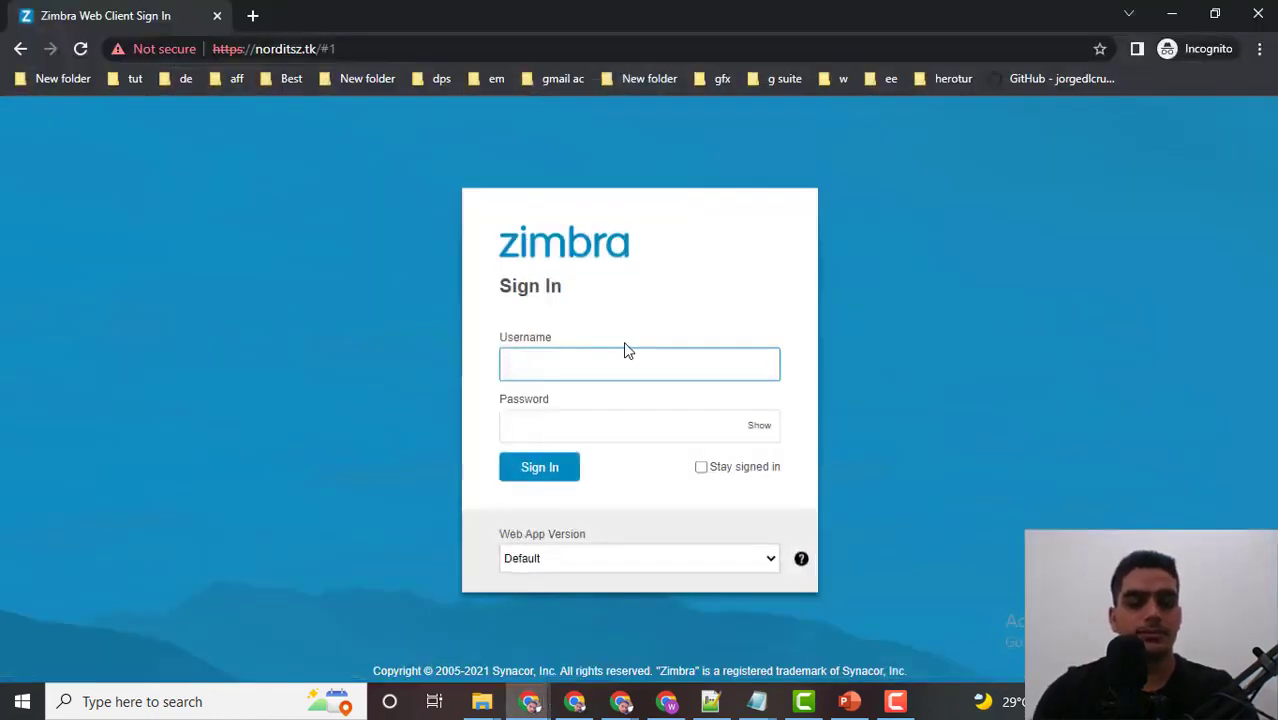
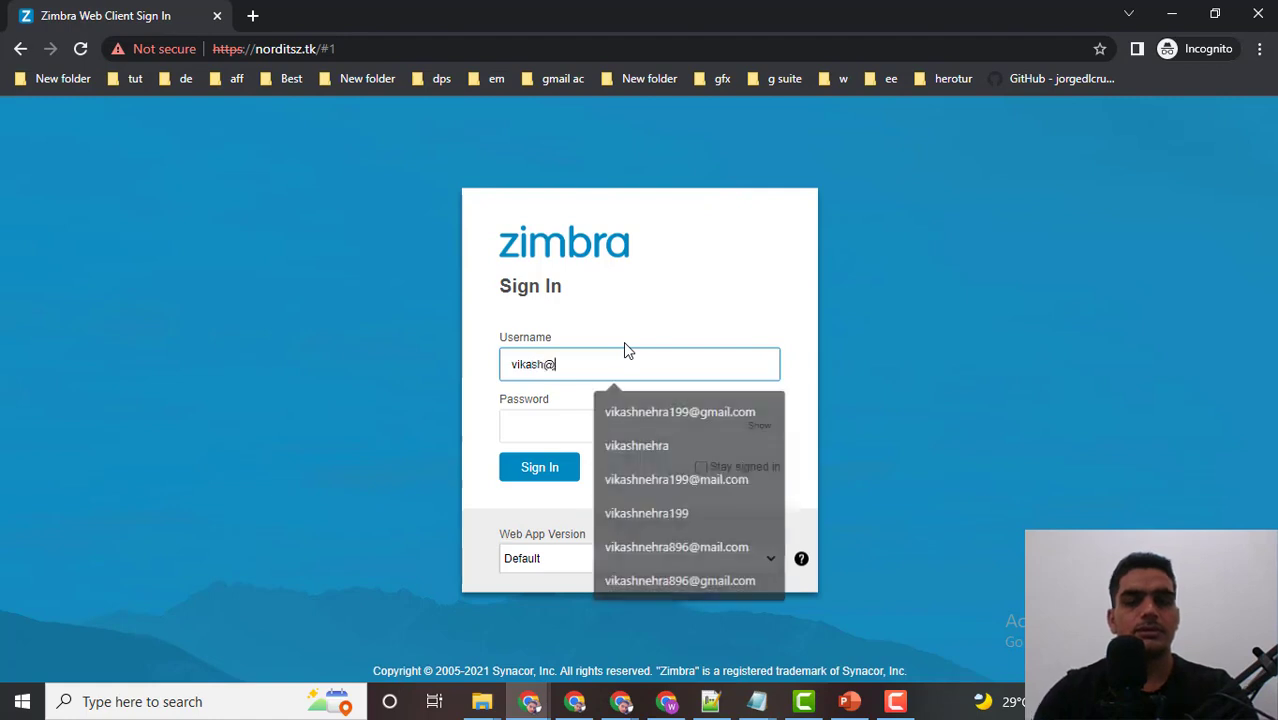
key("ctrl+v")
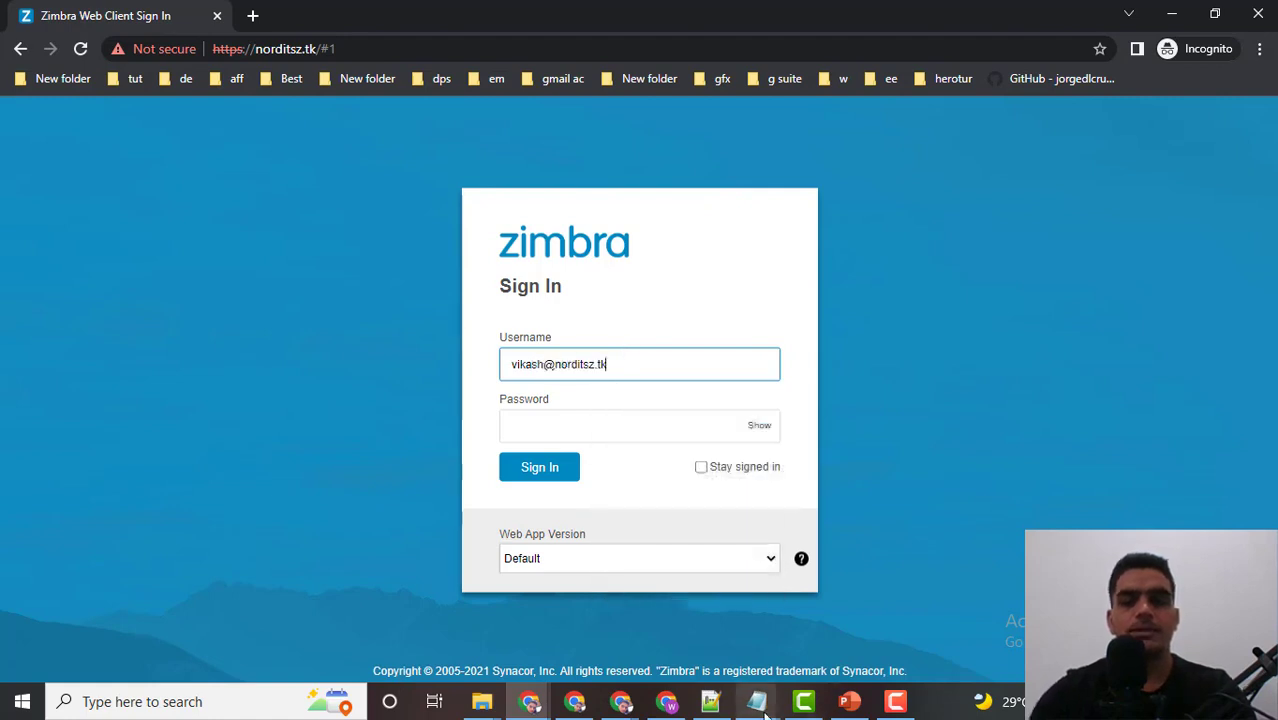
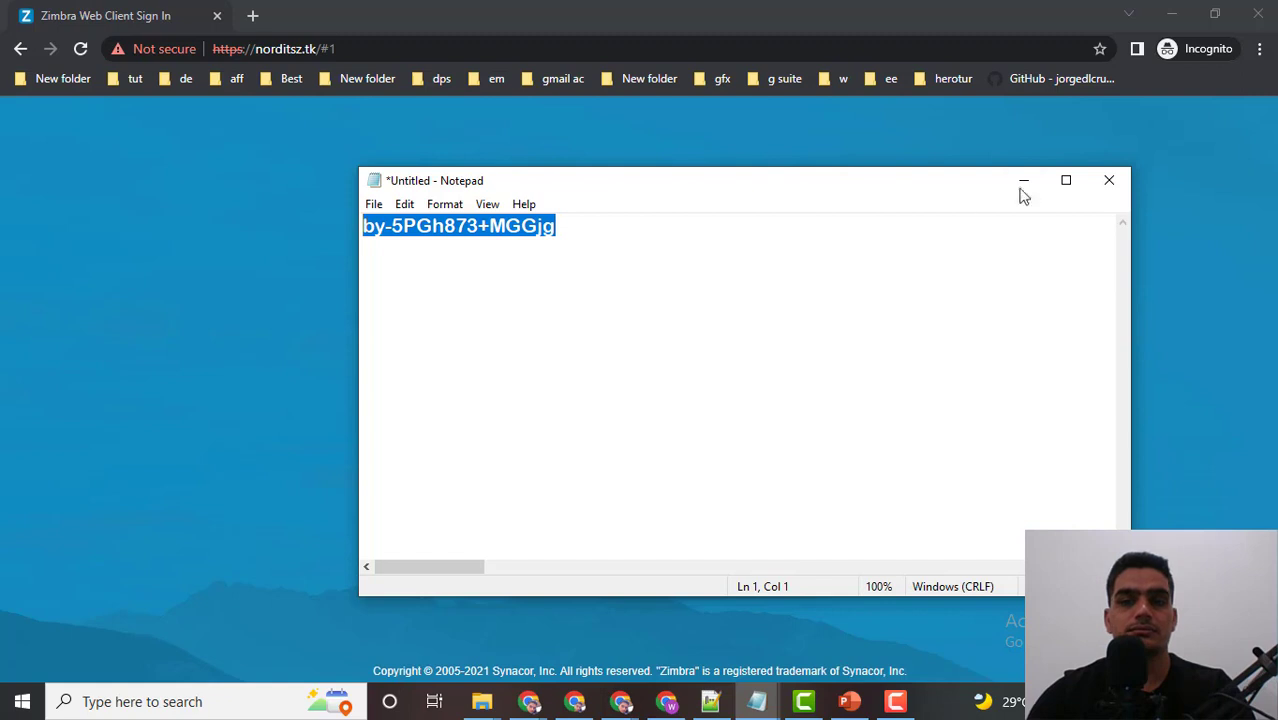
Minimize the Notepad note and paste the copied account password into the Password field.
left_click(1024, 181)
left_click(534, 413)
key("ctrl+v")
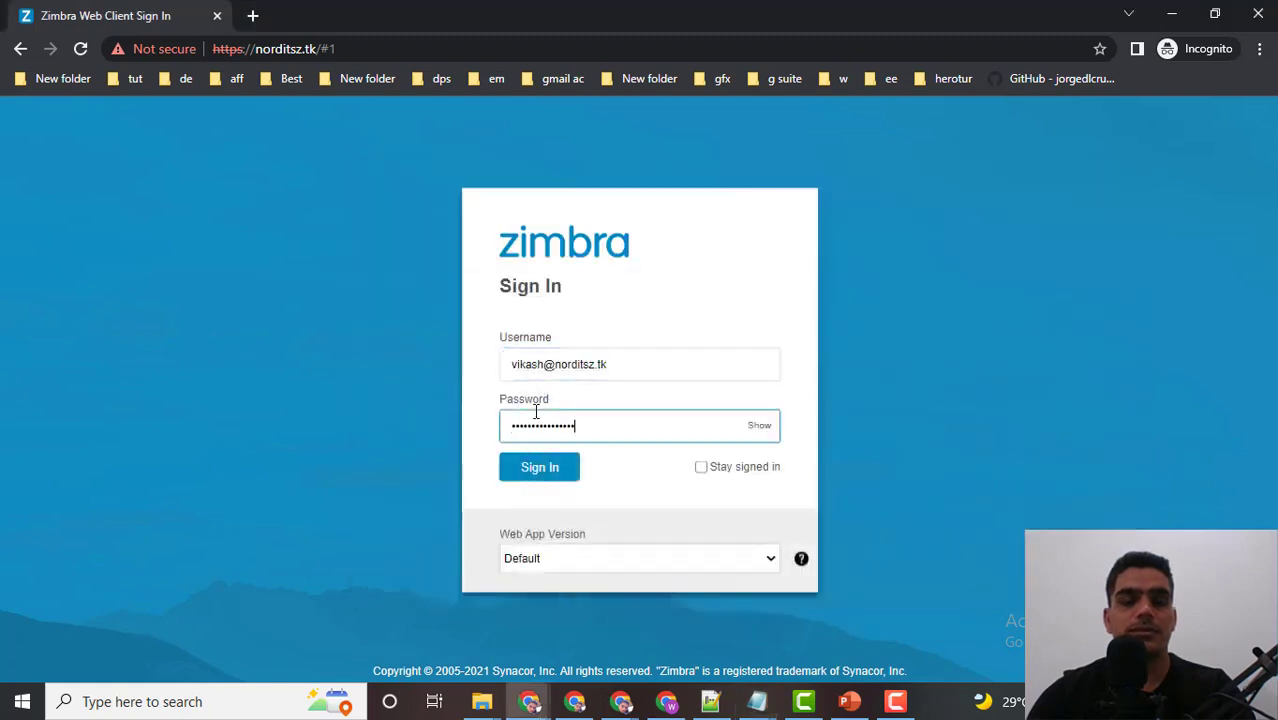
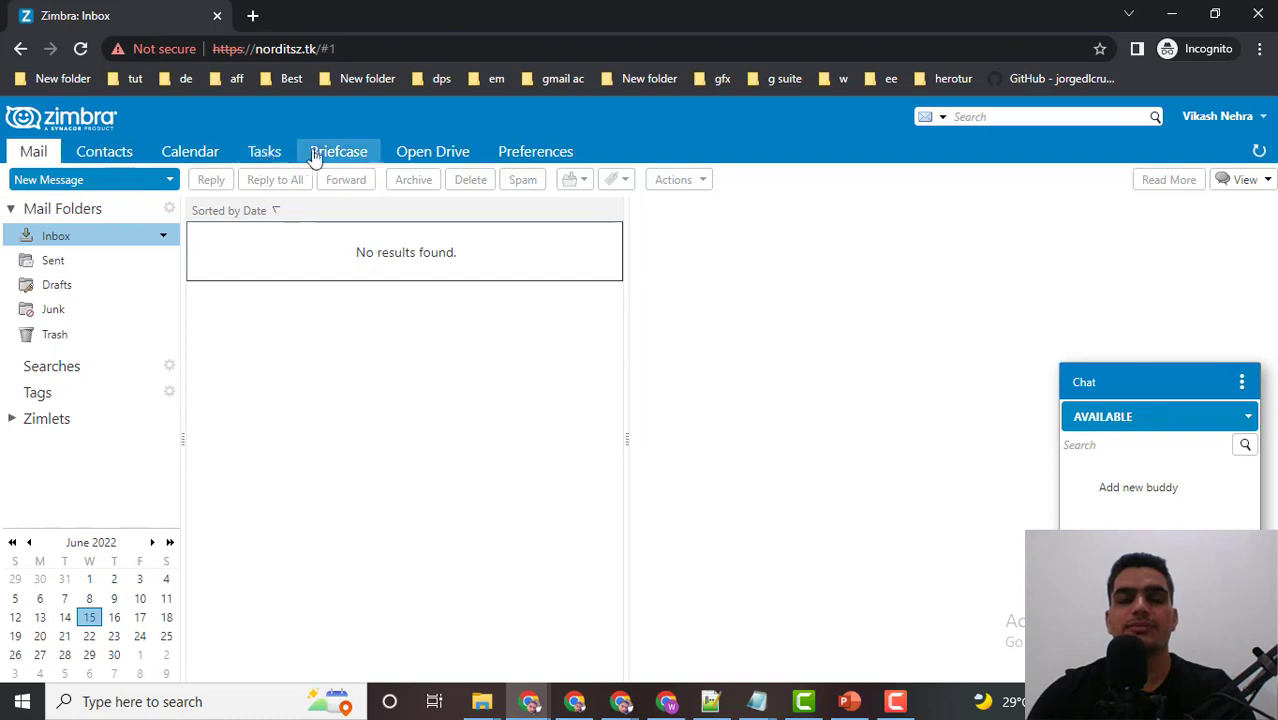
Minimize the webmail inbox window to reveal the admin console's Accounts list.
left_click(1168, 20)
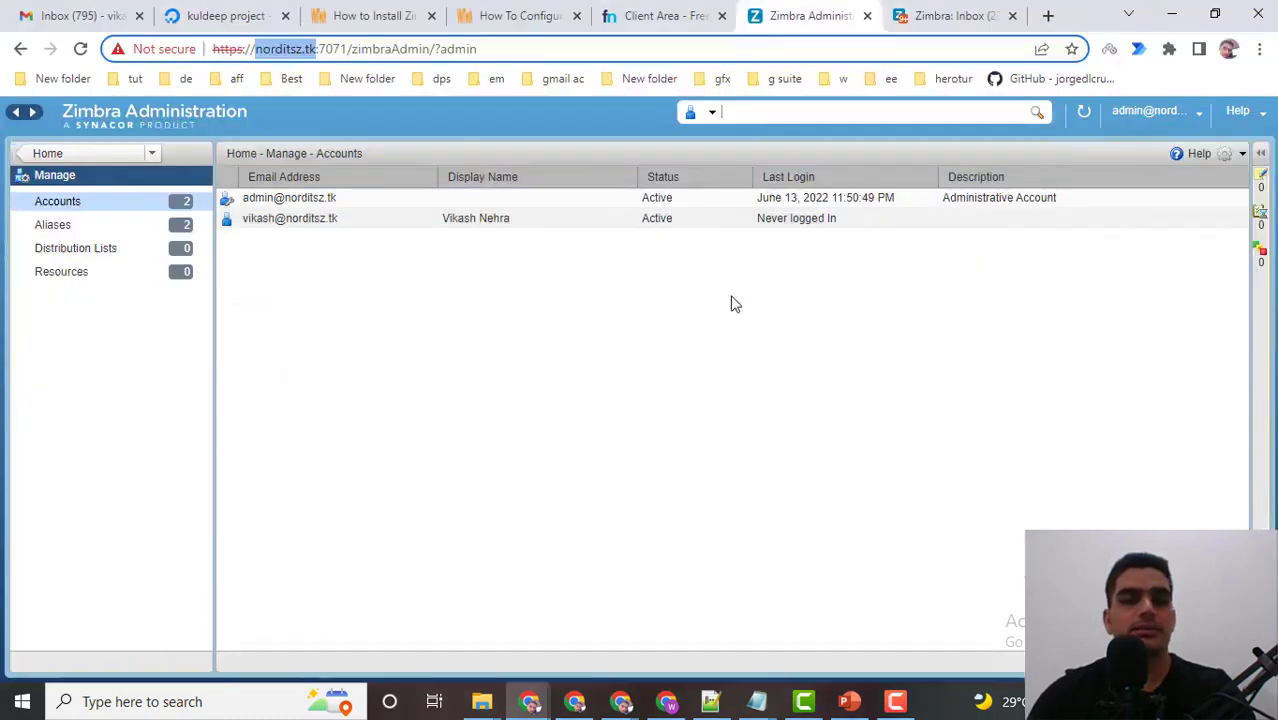
Open the user account for editing and show its Features settings.
left_click(256, 229)
right_click(256, 229)
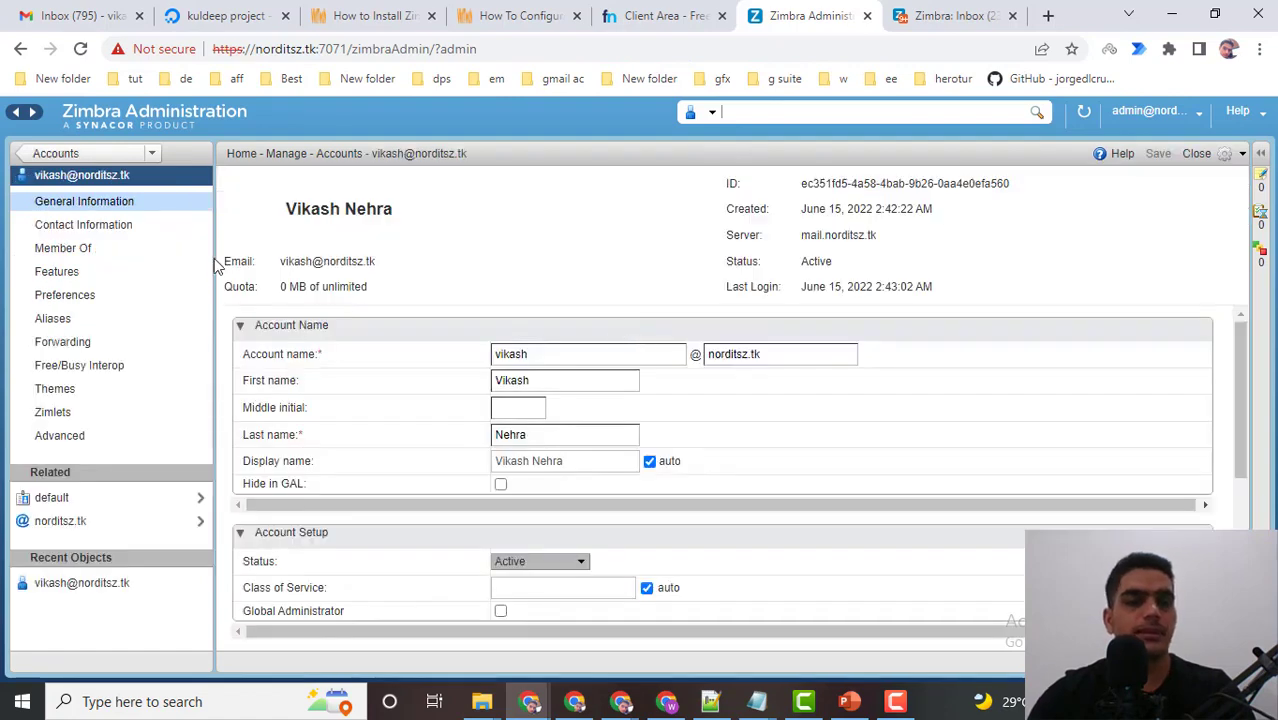
left_click(57, 272)
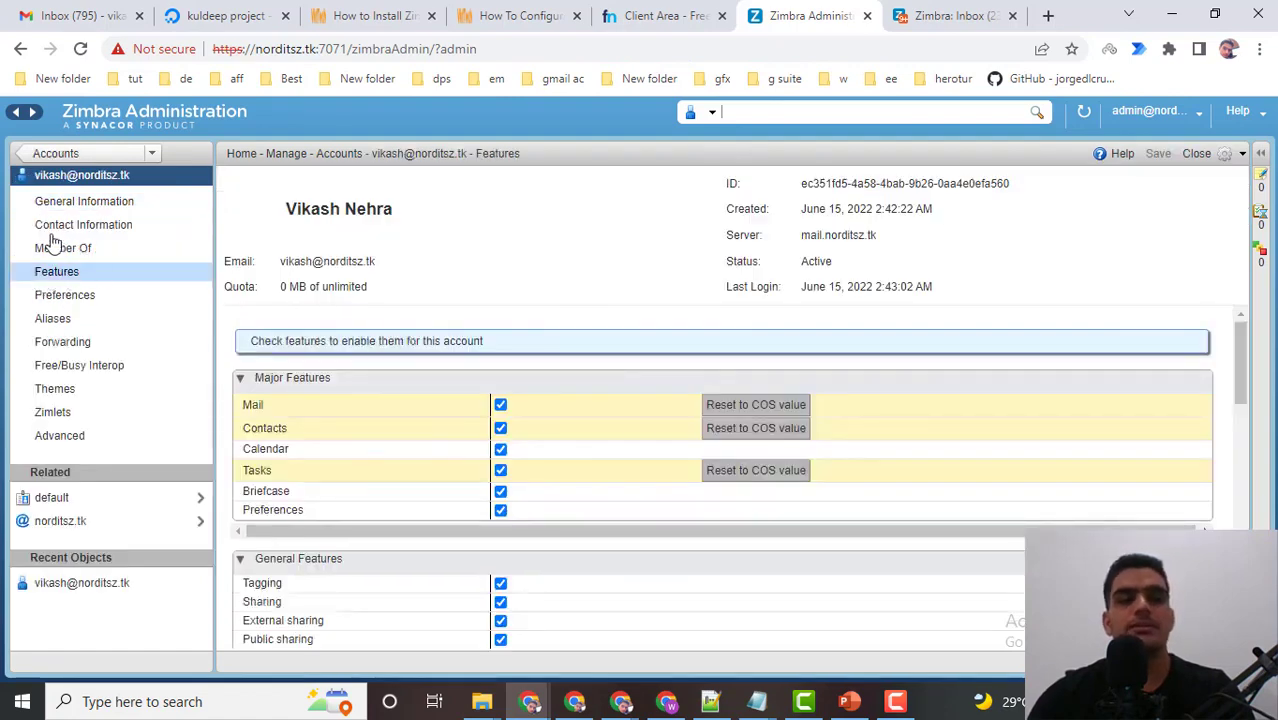
scroll(640, 410, "down", 5)
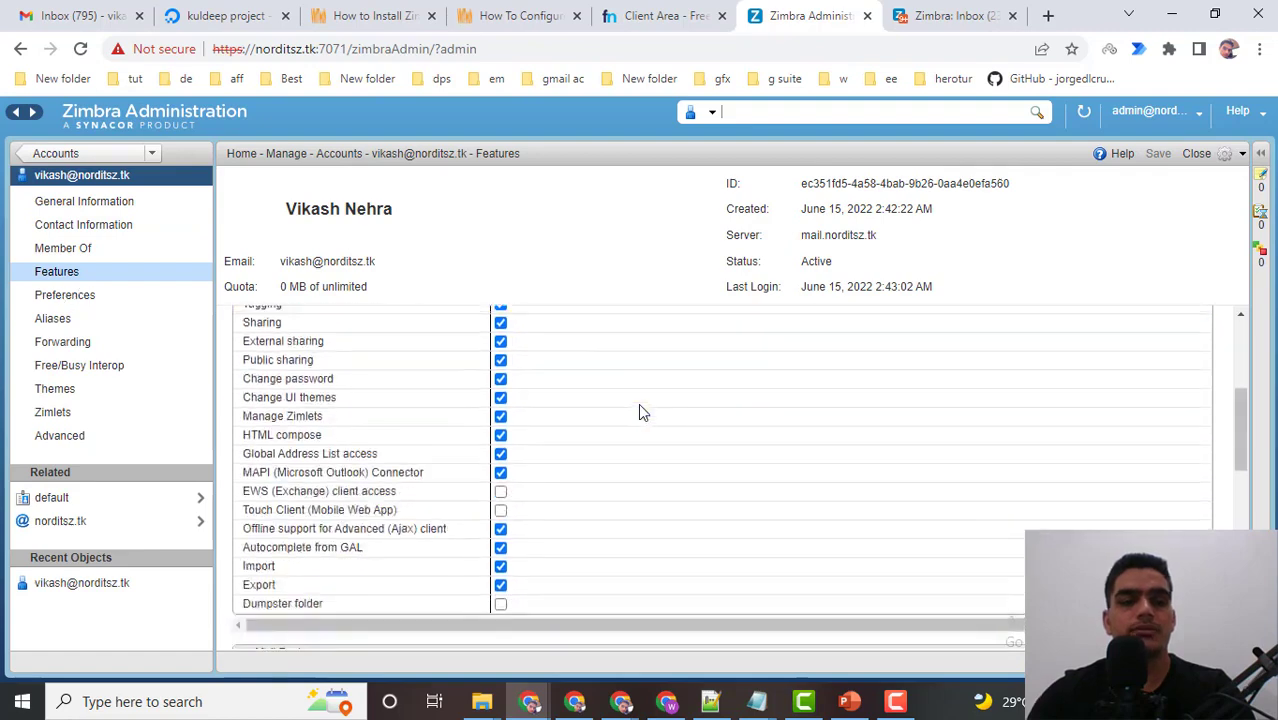
scroll(638, 413, "up", 2)
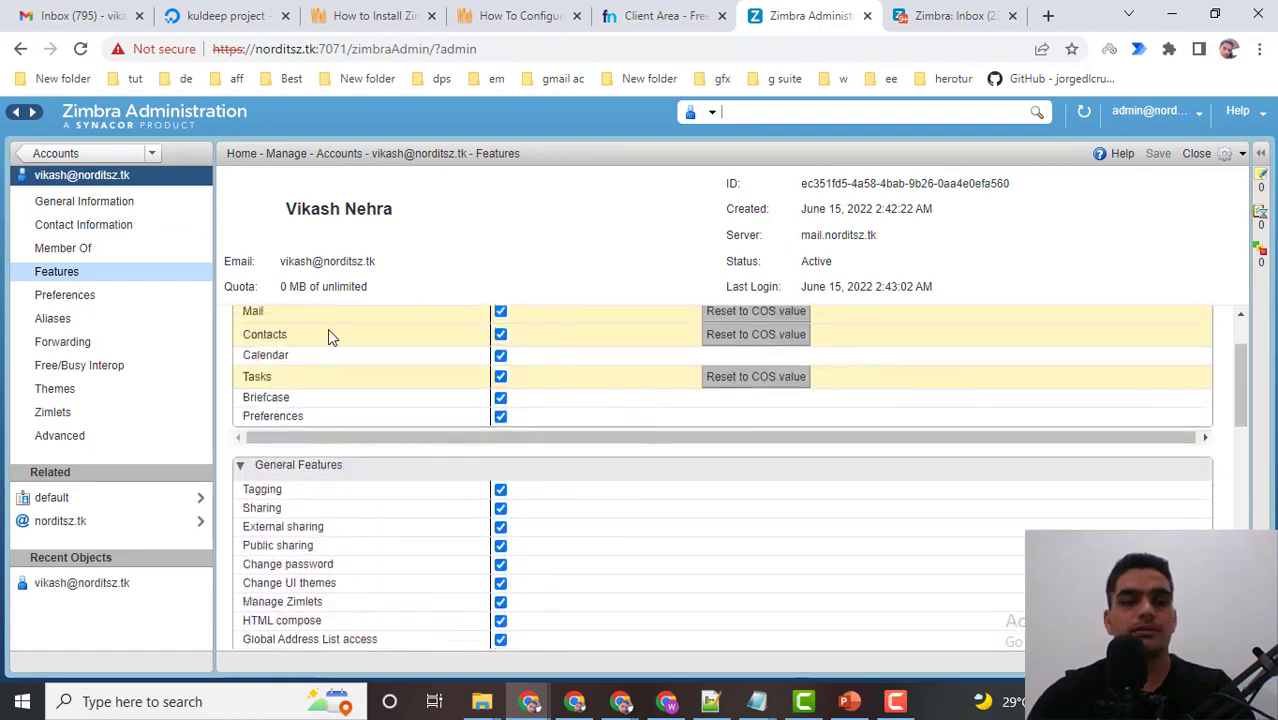
Uncheck Contacts and Calendar for the account and save the feature changes.
left_click(500, 334)
left_click(500, 355)
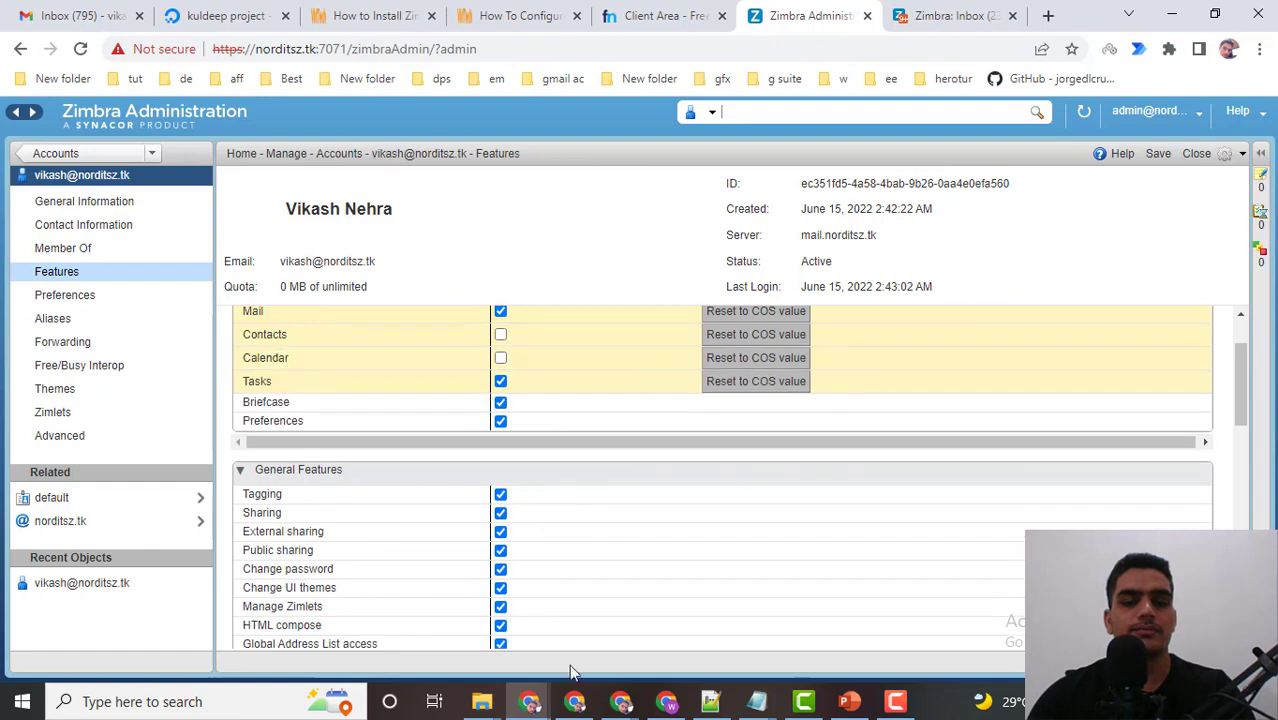
left_click(532, 705)
left_click(637, 625)
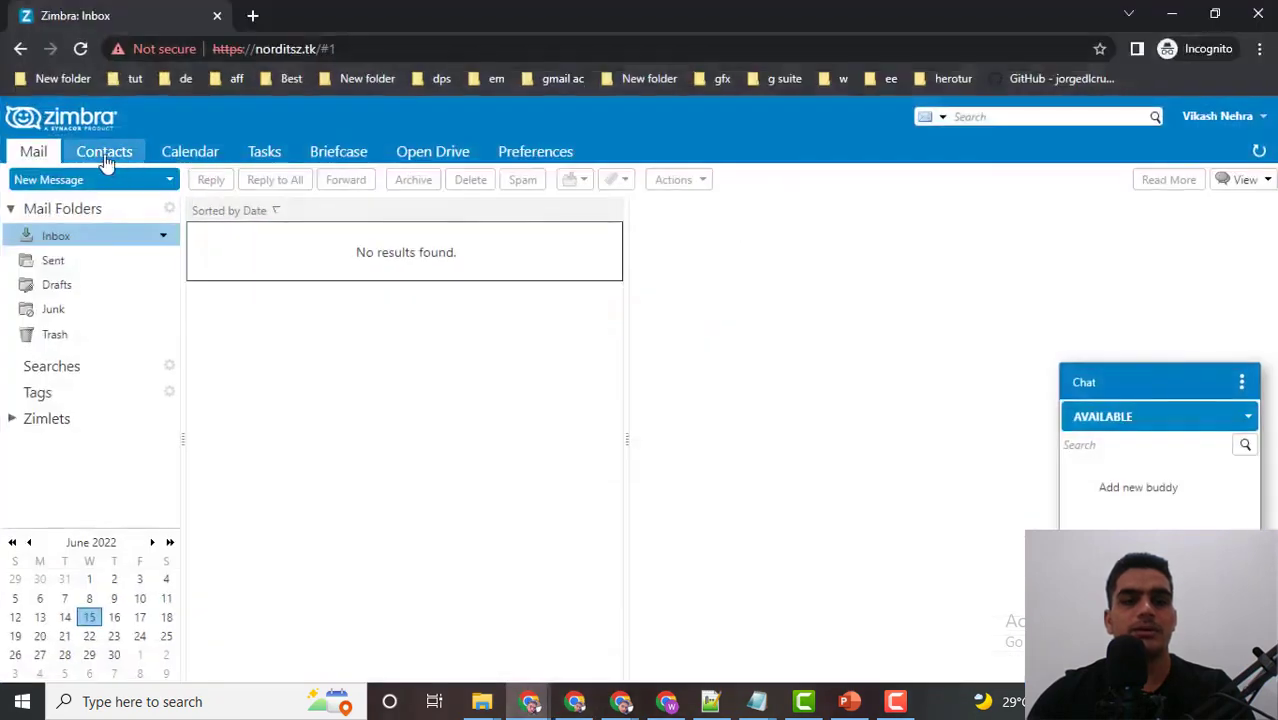
left_click(1172, 14)
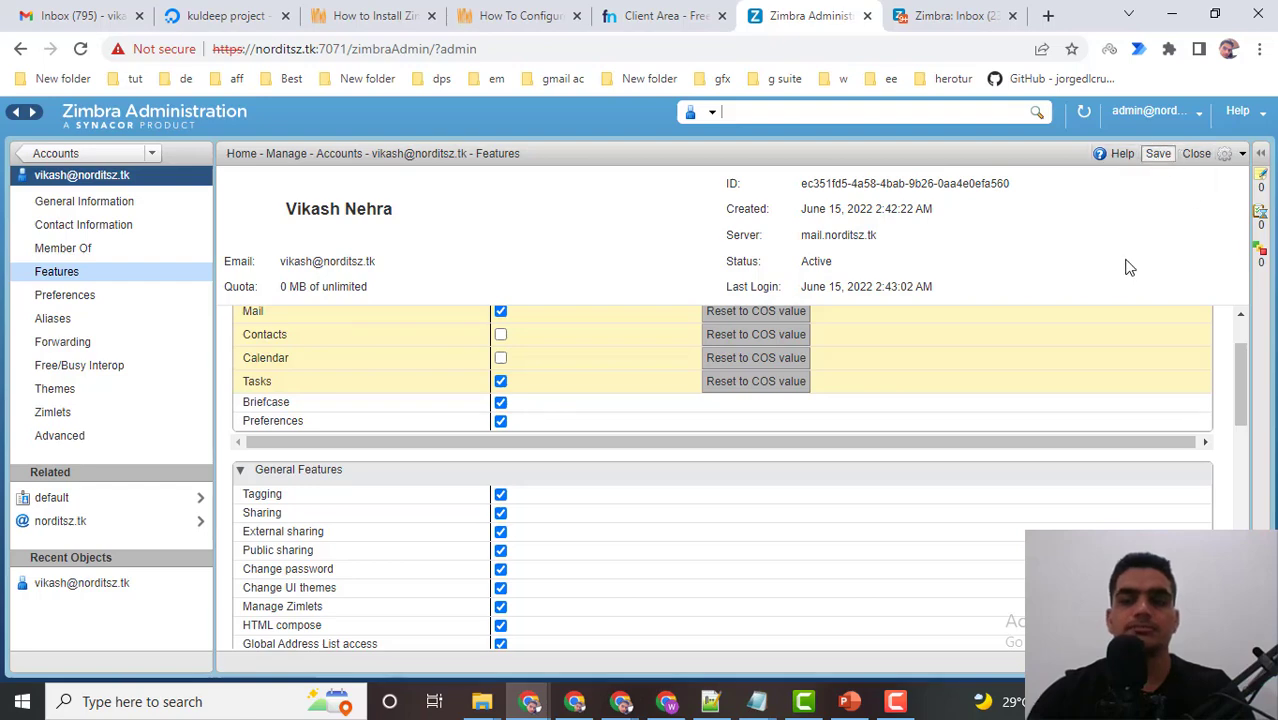
left_click(1158, 153)
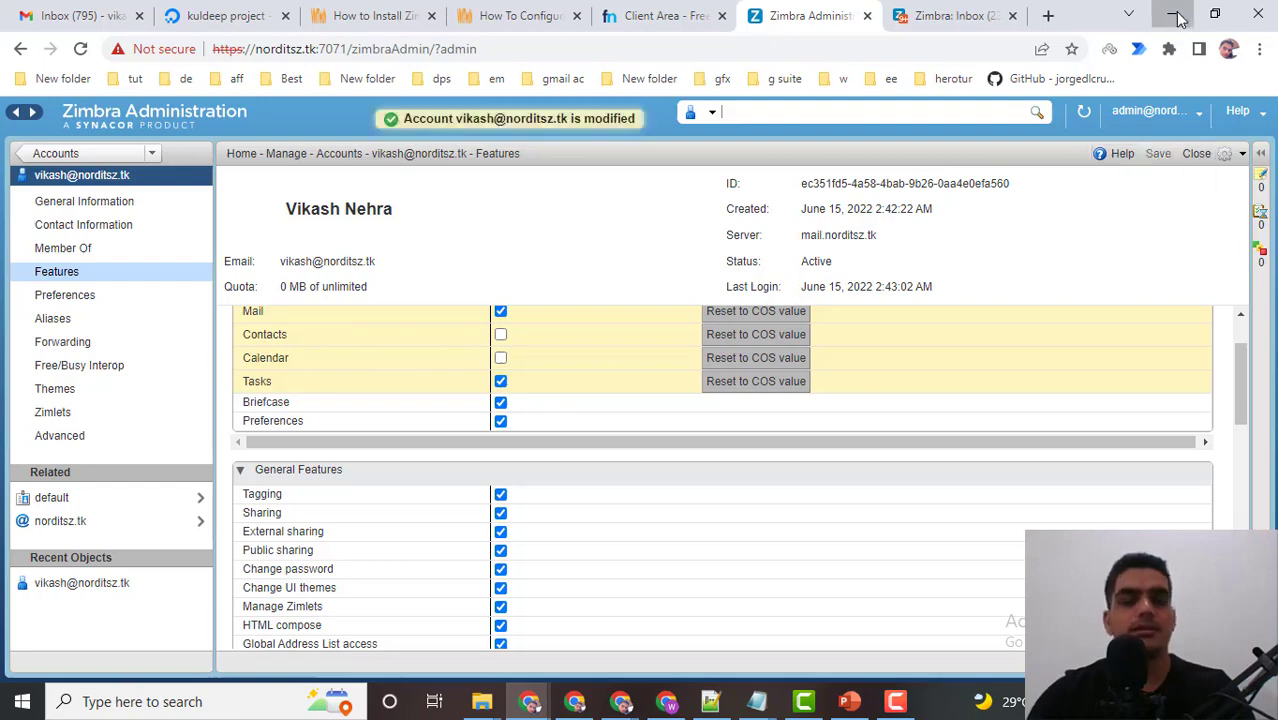
Bring the webmail inbox back and reload it, confirming the form resubmission.
left_click(1172, 14)
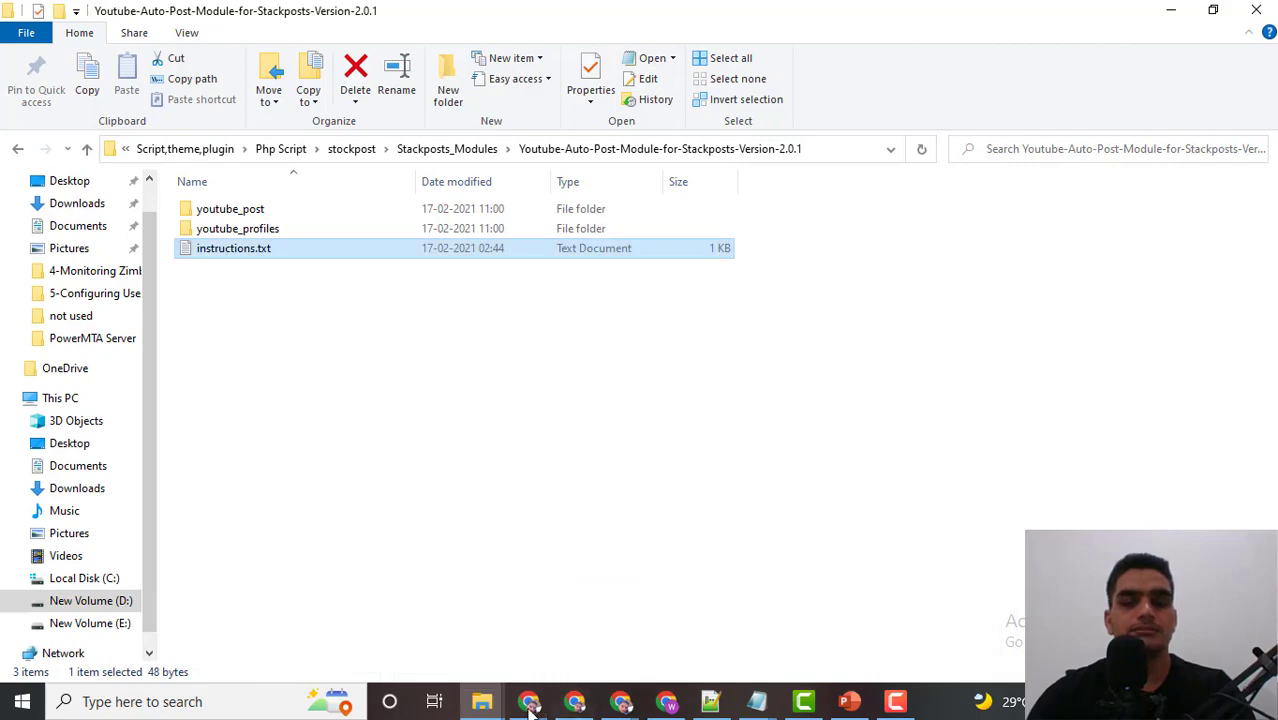
mouse_move(530, 706)
left_click(590, 640)
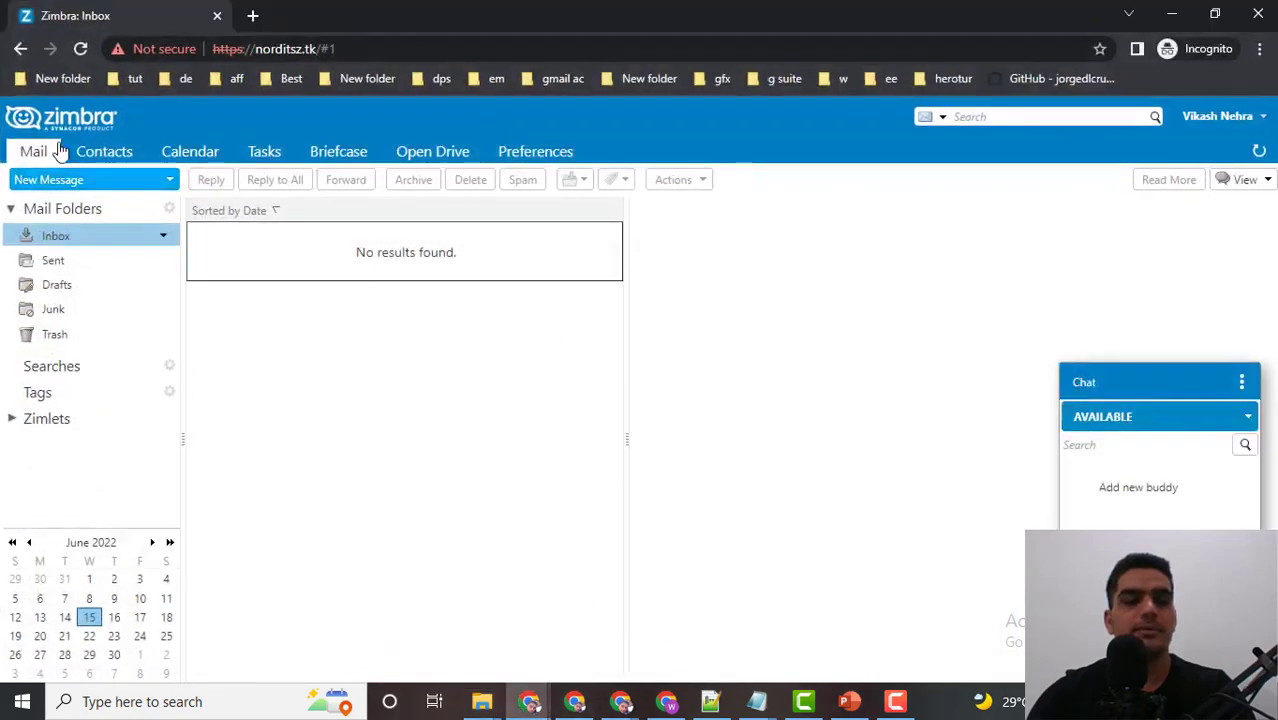
left_click(80, 48)
left_click(725, 200)
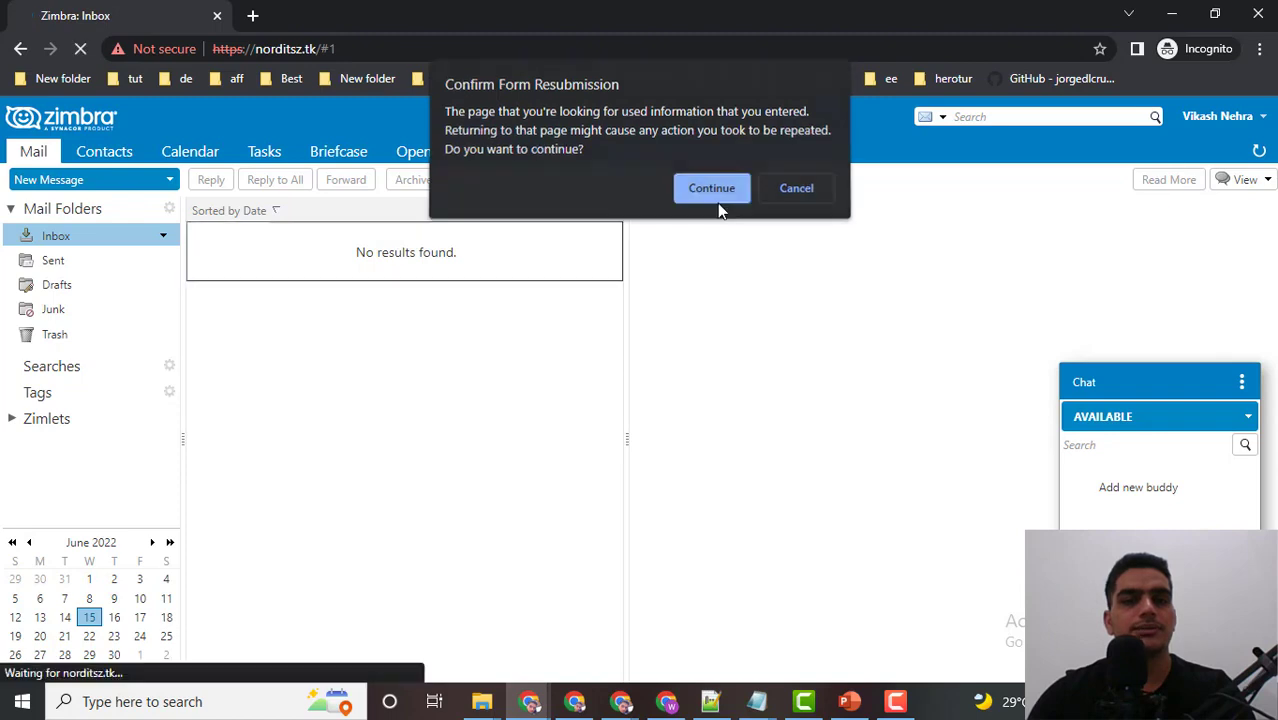
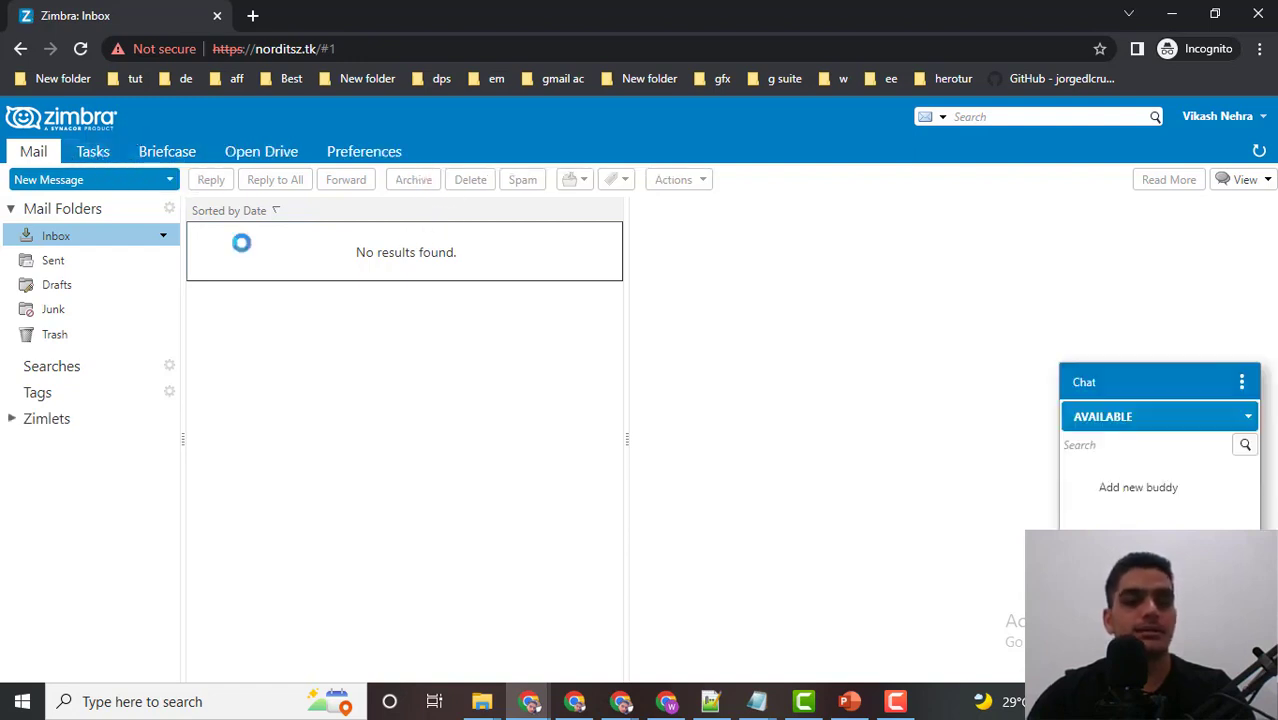
Return to the admin console window showing the account's Features page with Contacts and Calendar off.
left_click(530, 701)
left_click(443, 616)
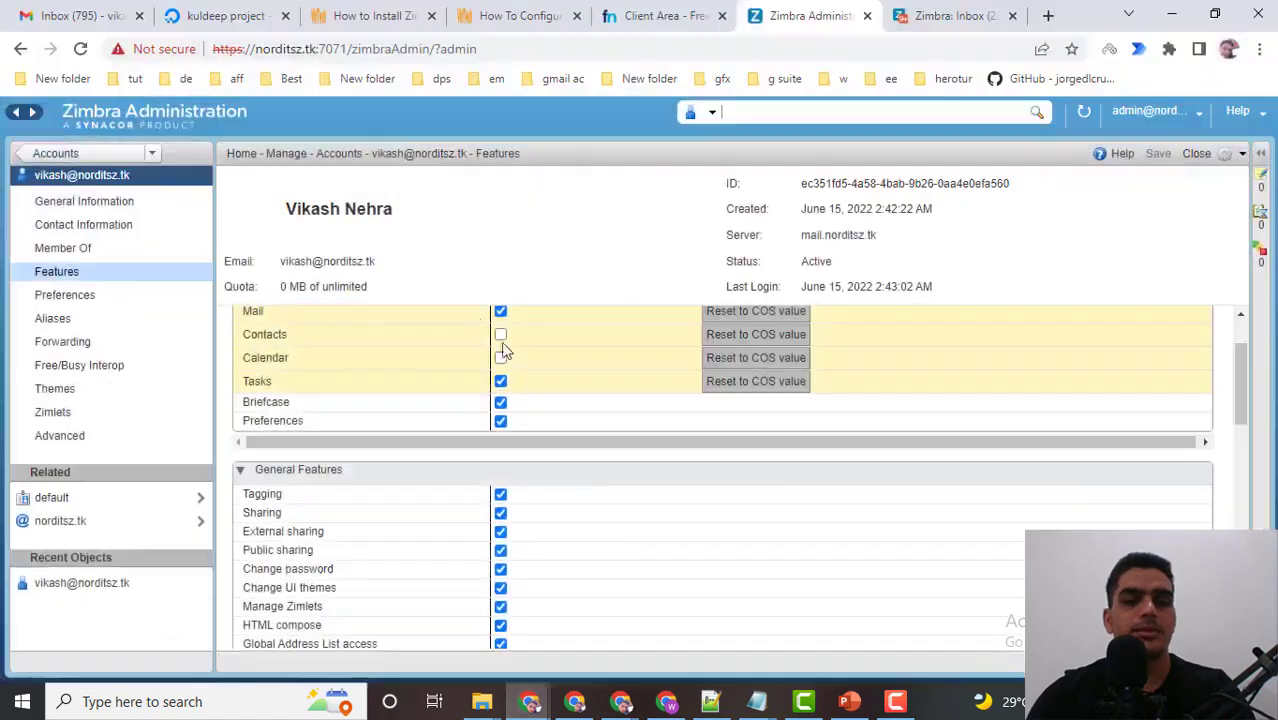
scroll(475, 315, "down", 2)
scroll(480, 340, "up", 3)
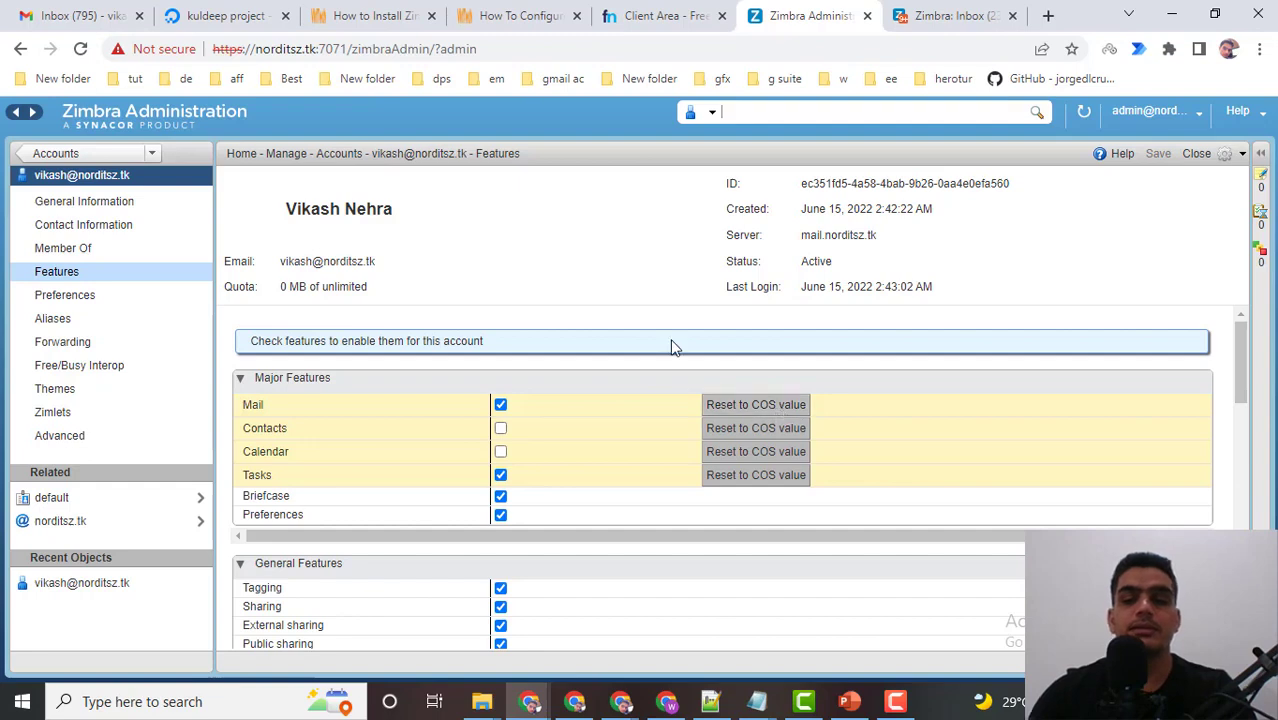
scroll(672, 346, "down", 1)
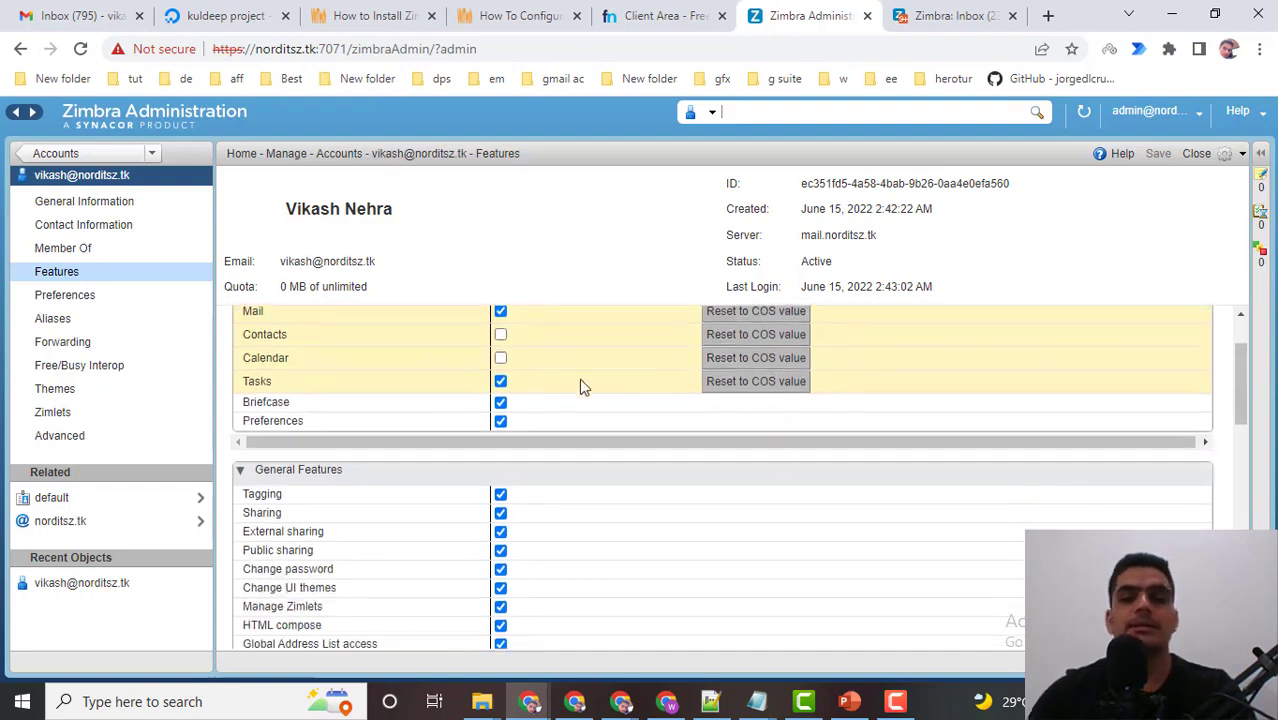
scroll(583, 386, "up", 1)
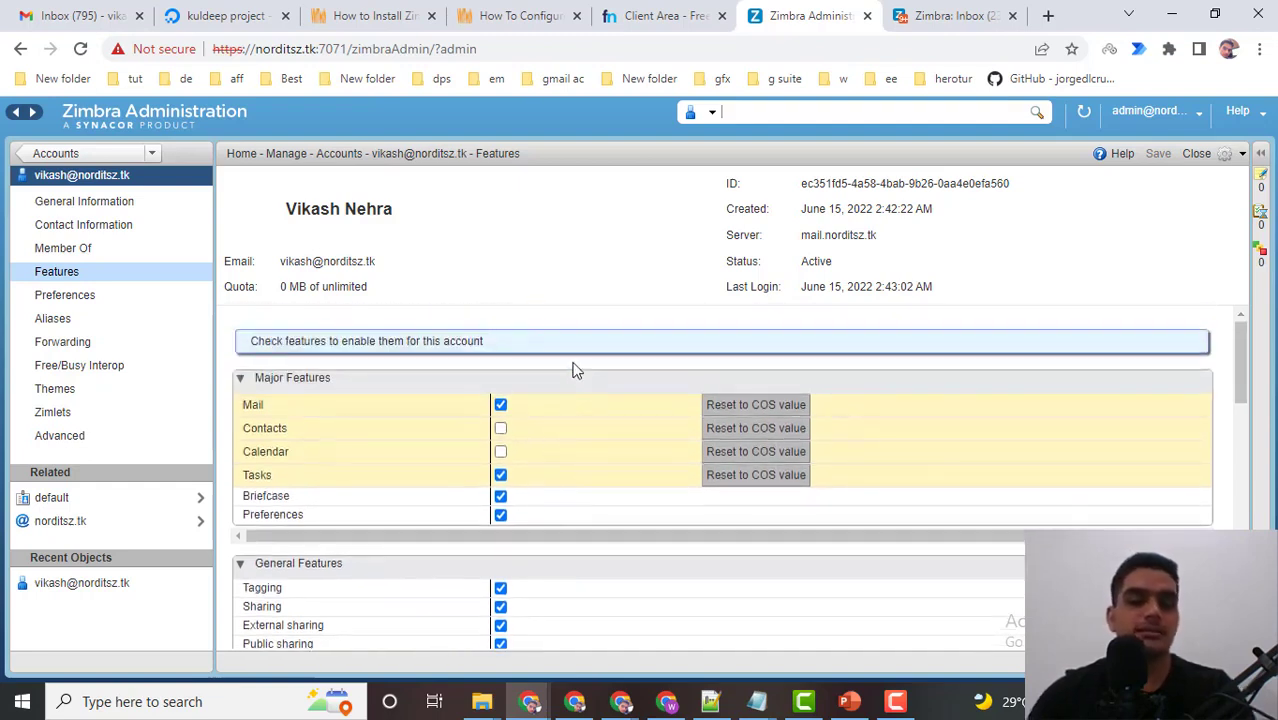
scroll(573, 369, "down", 1)
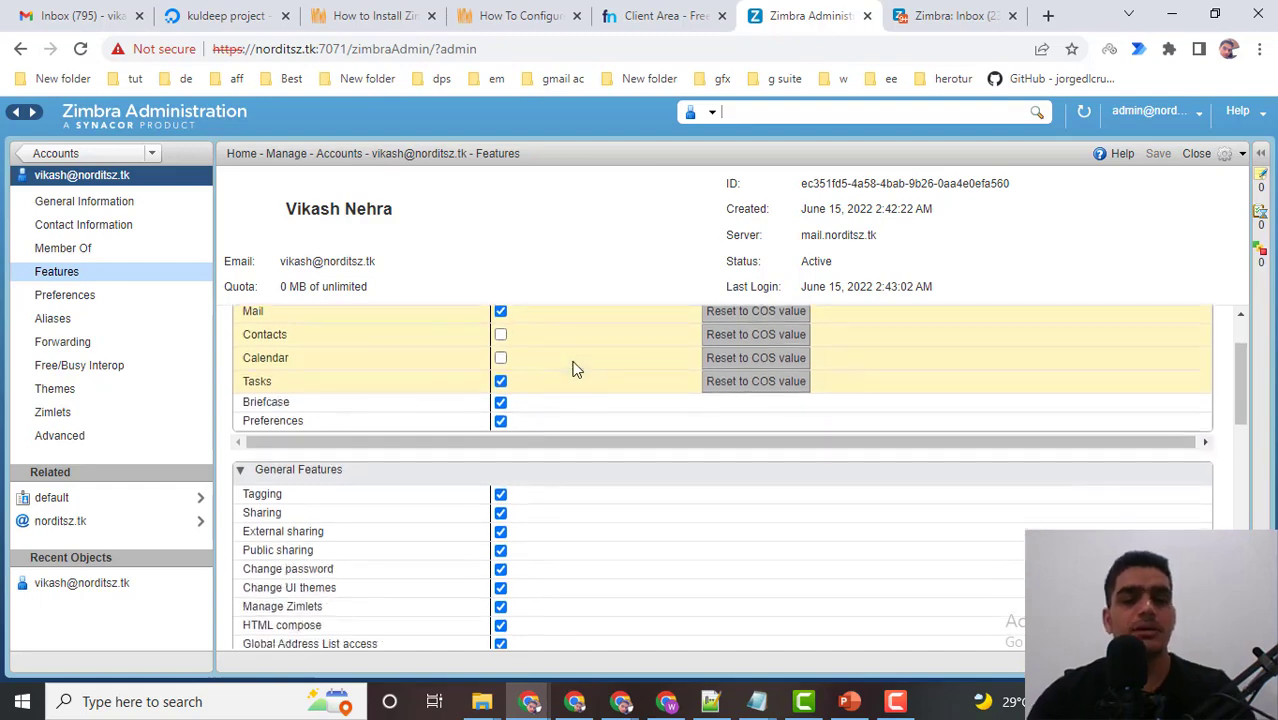
scroll(573, 369, "down", 2)
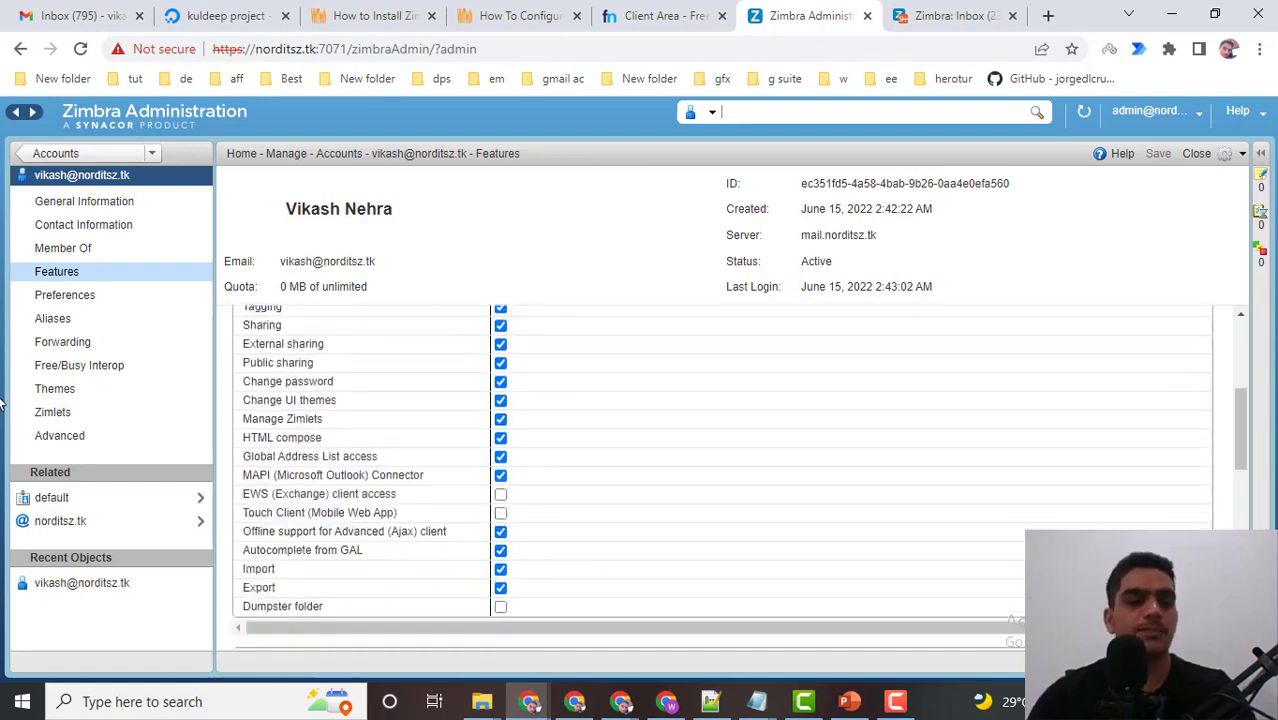
Open the account's Themes page and briefly check the webmail inbox window.
left_click(52, 392)
scroll(533, 438, "down", 2)
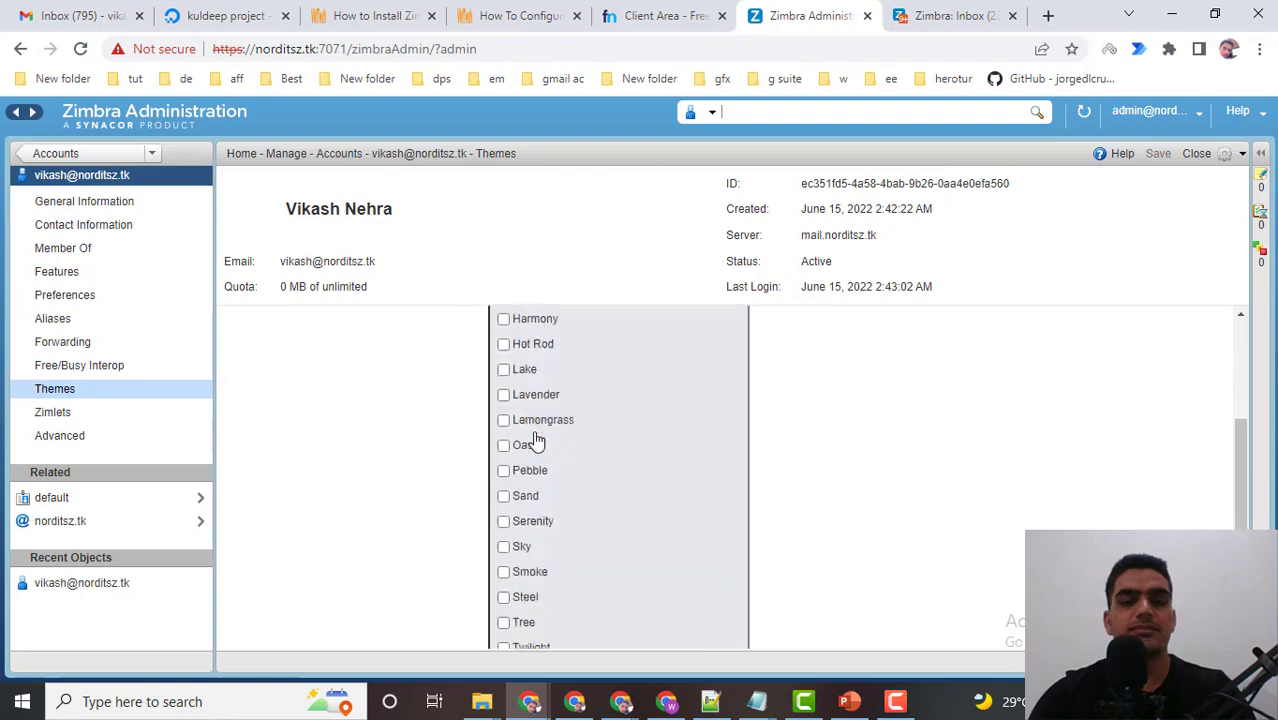
scroll(531, 442, "up", 2)
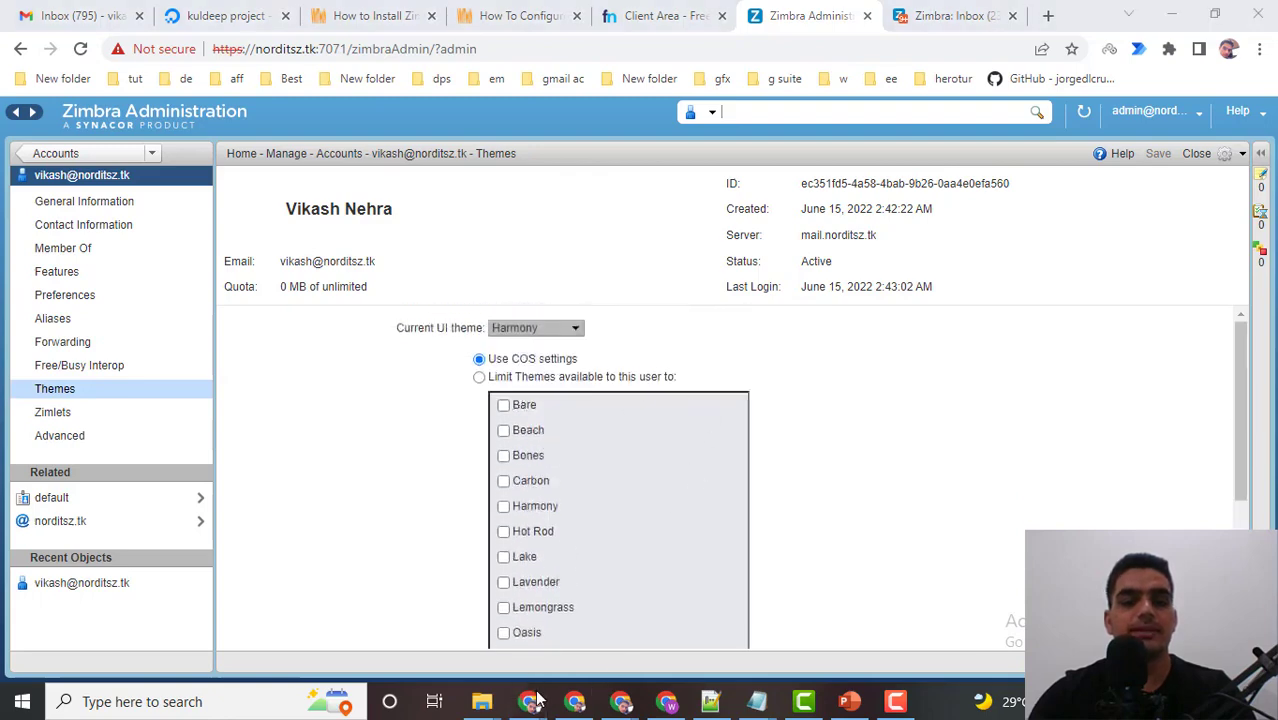
mouse_move(531, 700)
left_click(584, 631)
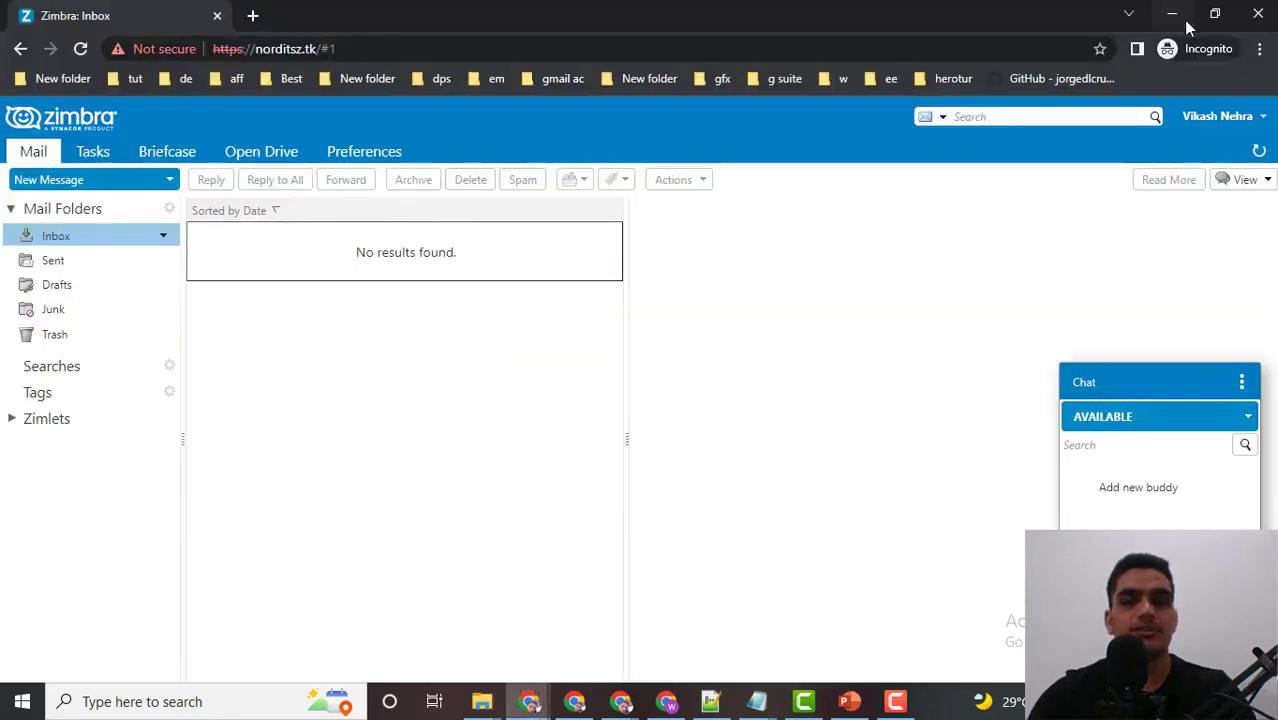
left_click(1172, 14)
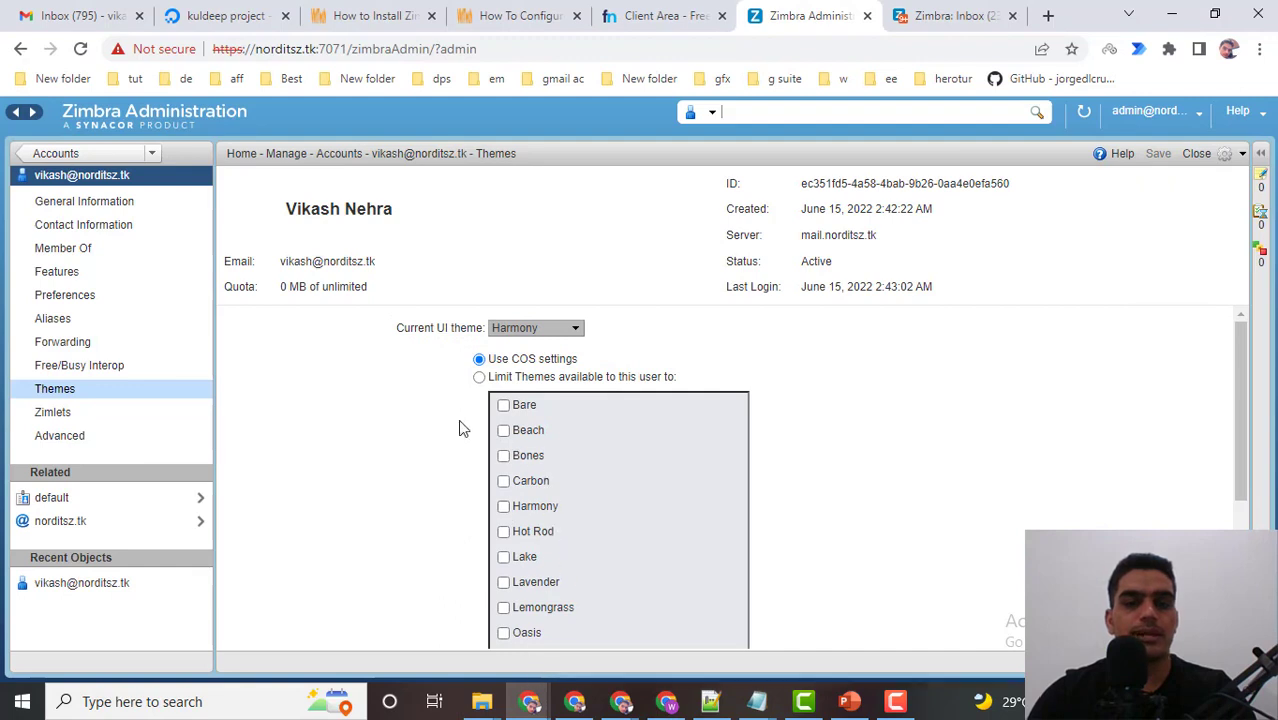
Set the account's current UI theme to Lake and save the account.
scroll(458, 428, "down", 3)
scroll(459, 428, "up", 3)
left_click(545, 330)
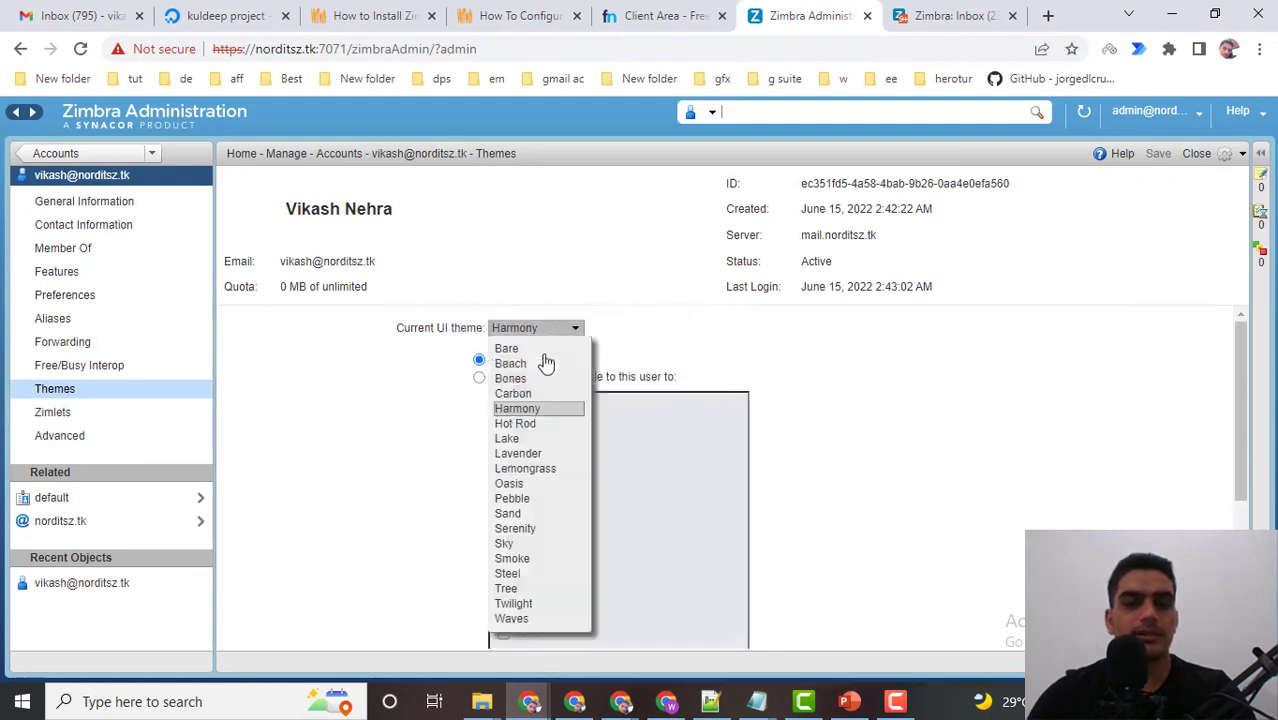
left_click(510, 440)
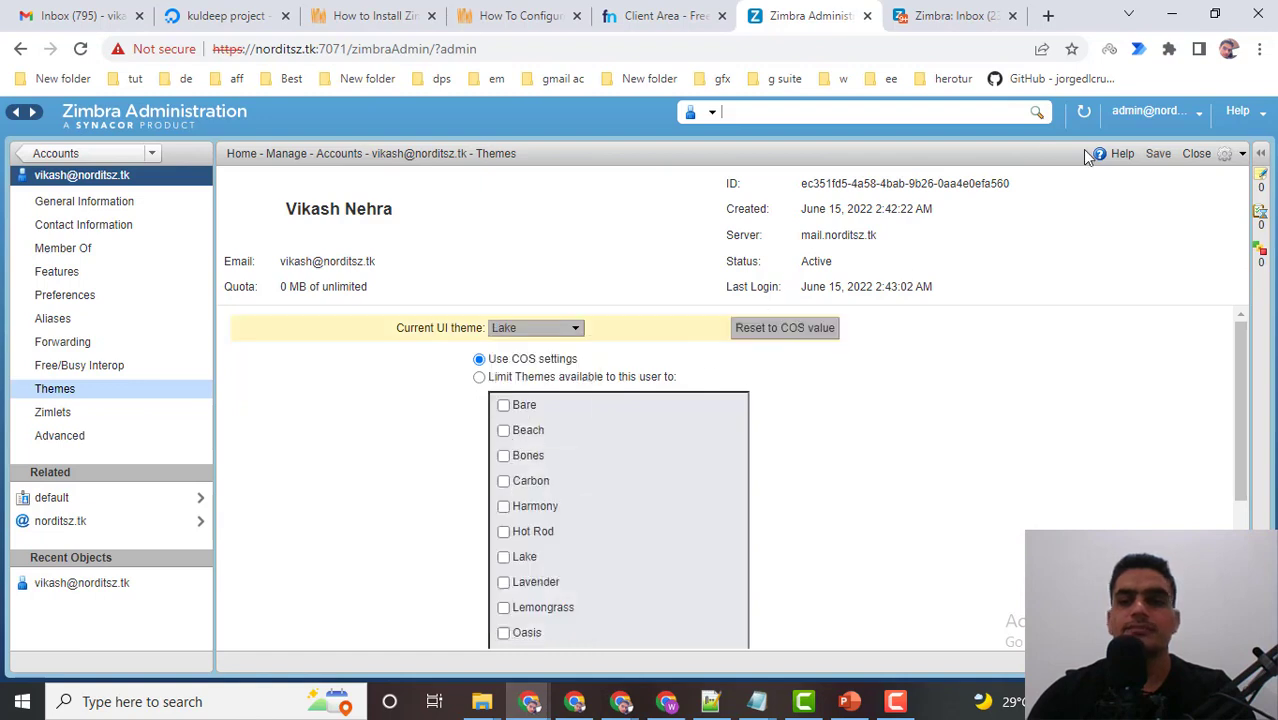
left_click(1158, 153)
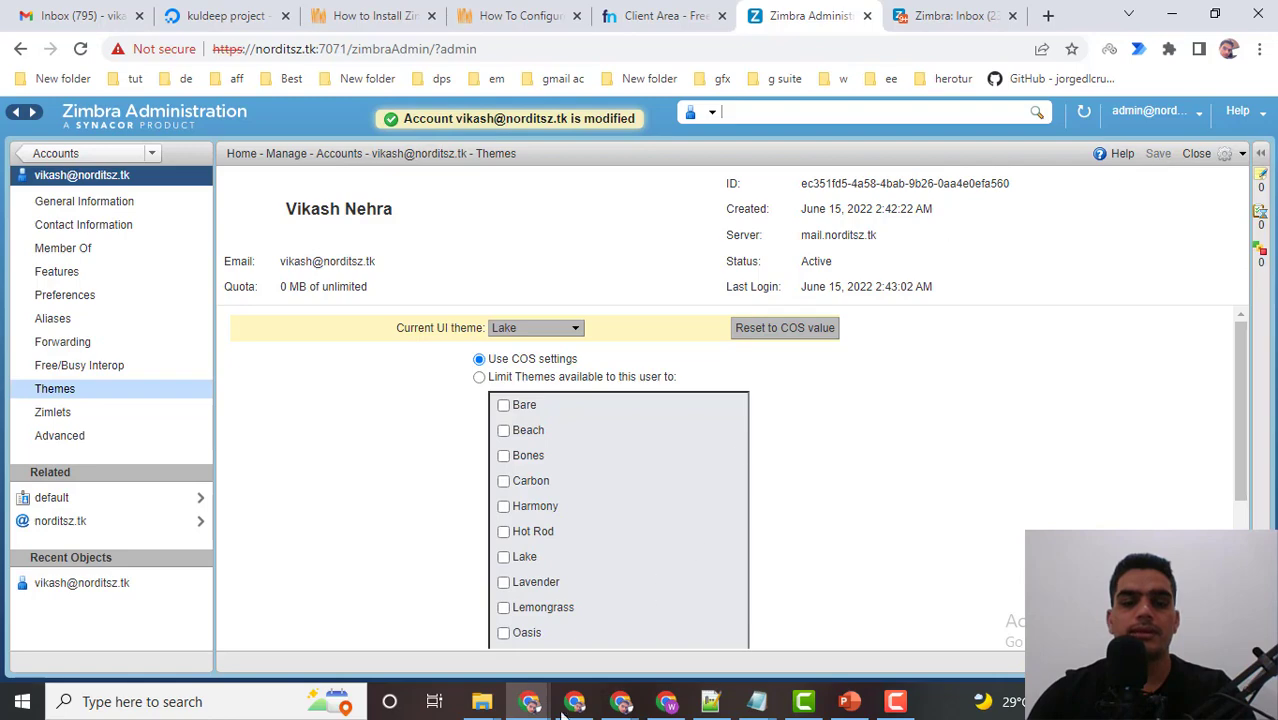
Reload the webmail inbox, sign in with the account password, then return to the admin console.
key("alt+Tab")
left_click(80, 48)
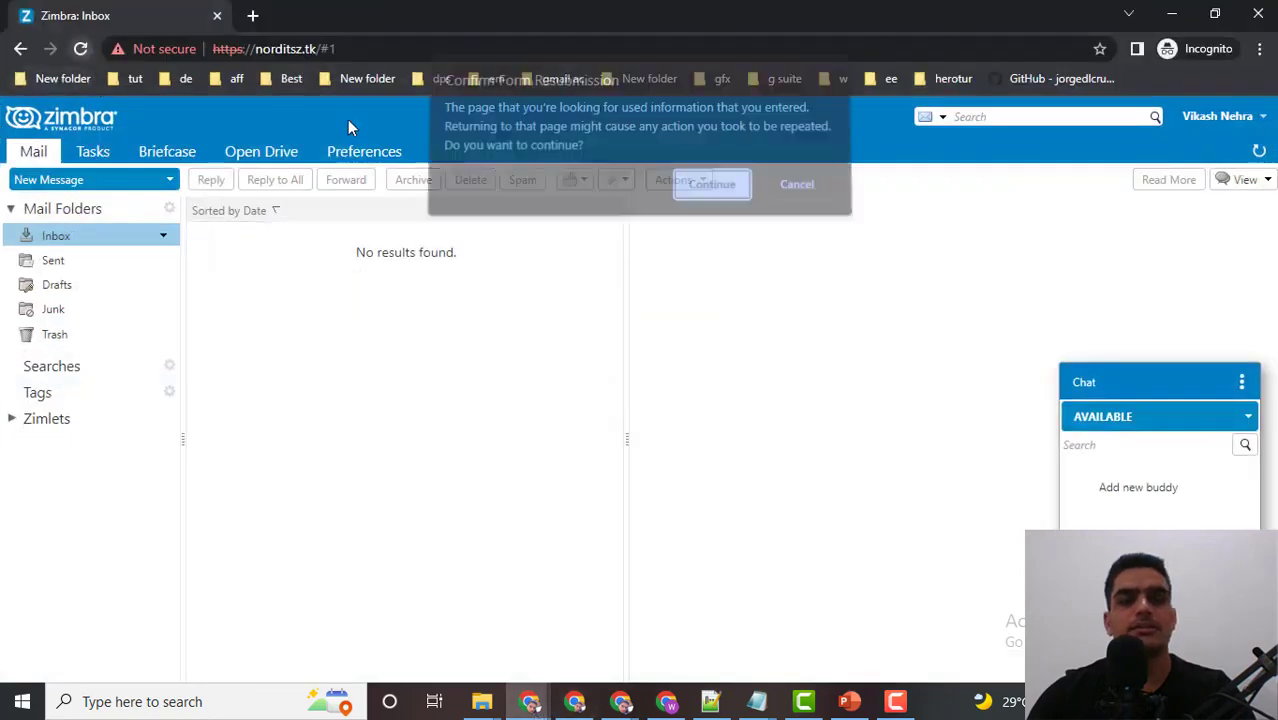
left_click(707, 190)
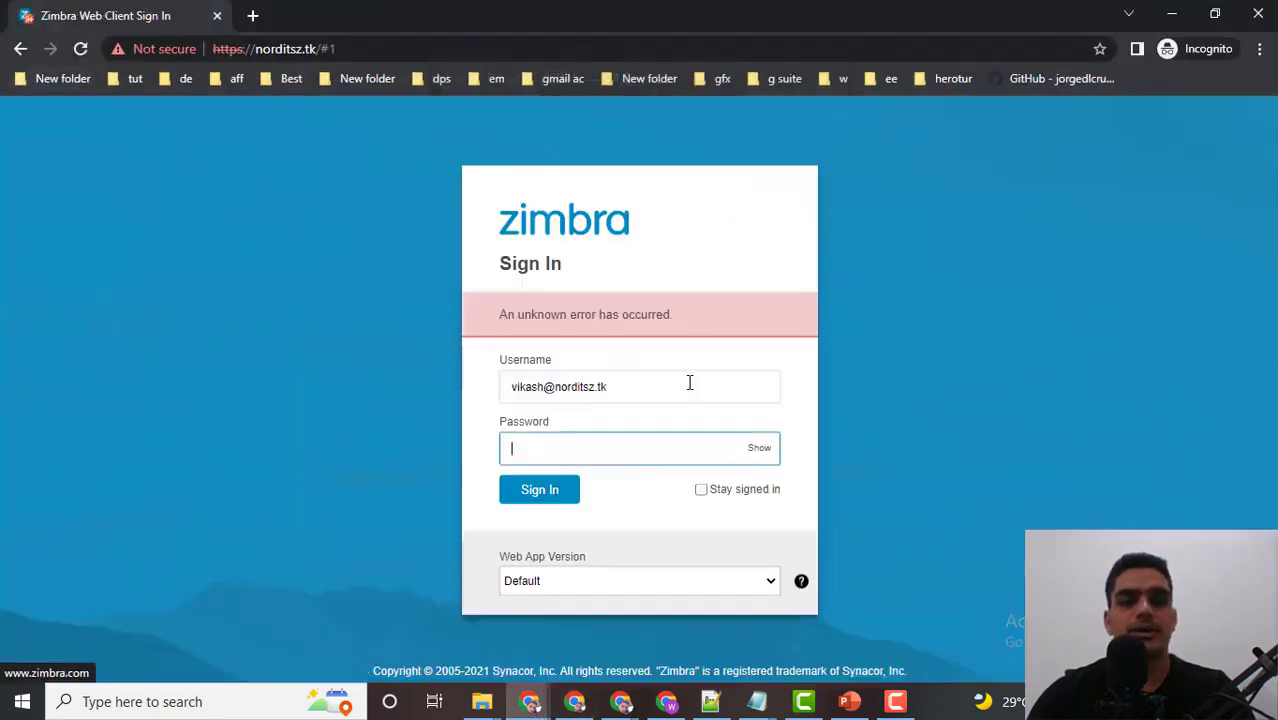
key("ctrl+v")
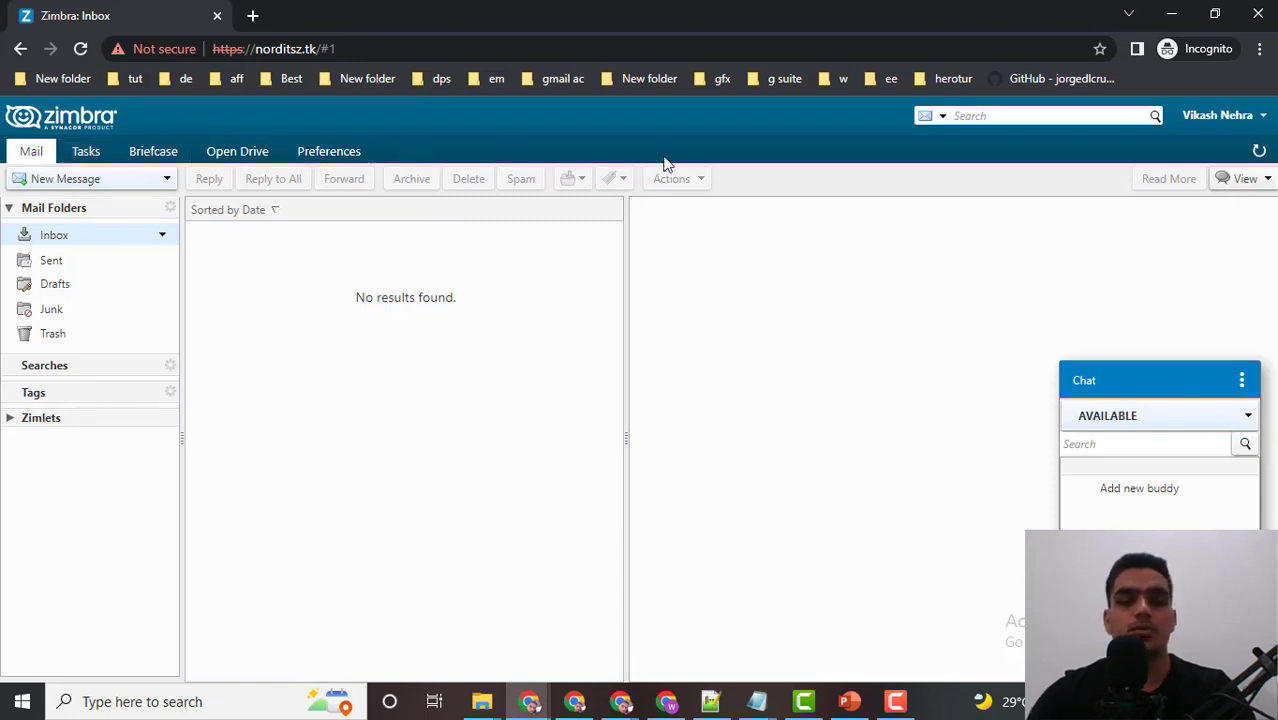
mouse_move(529, 701)
left_click(443, 638)
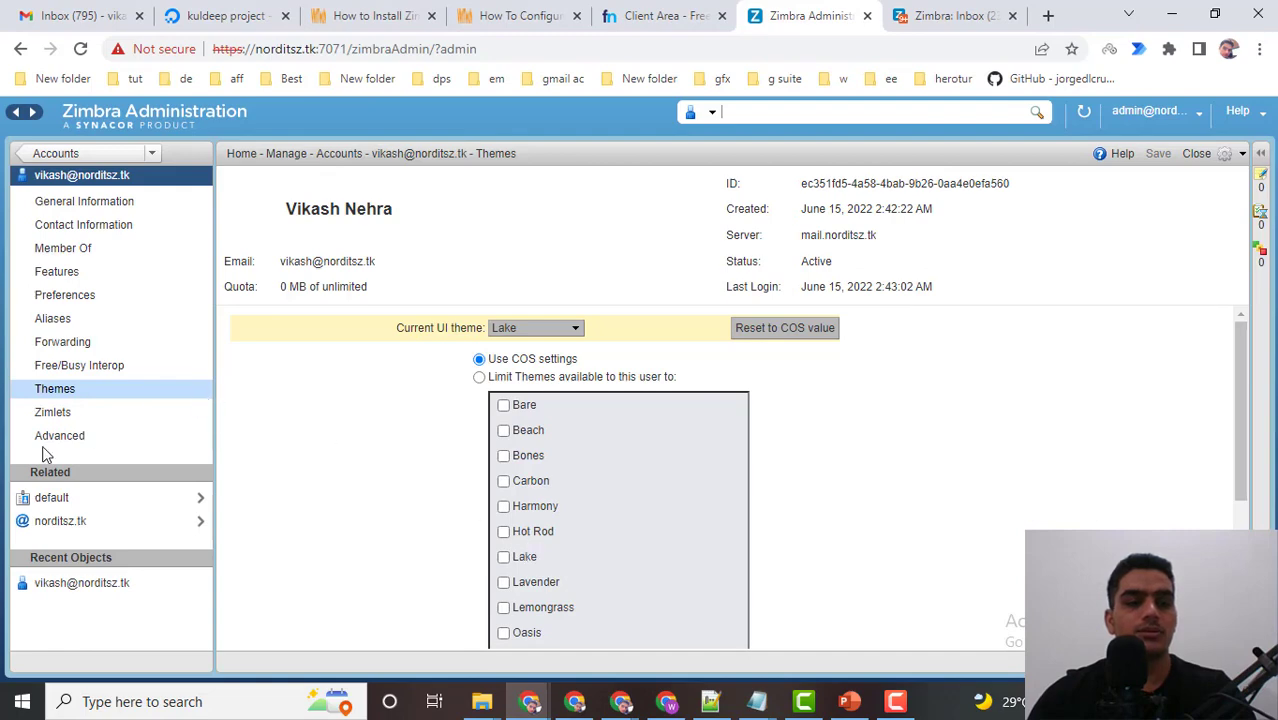
On the account's Advanced page, set the account quota to 14 MB.
left_click(90, 437)
scroll(383, 397, "down", 1)
scroll(385, 397, "down", 3)
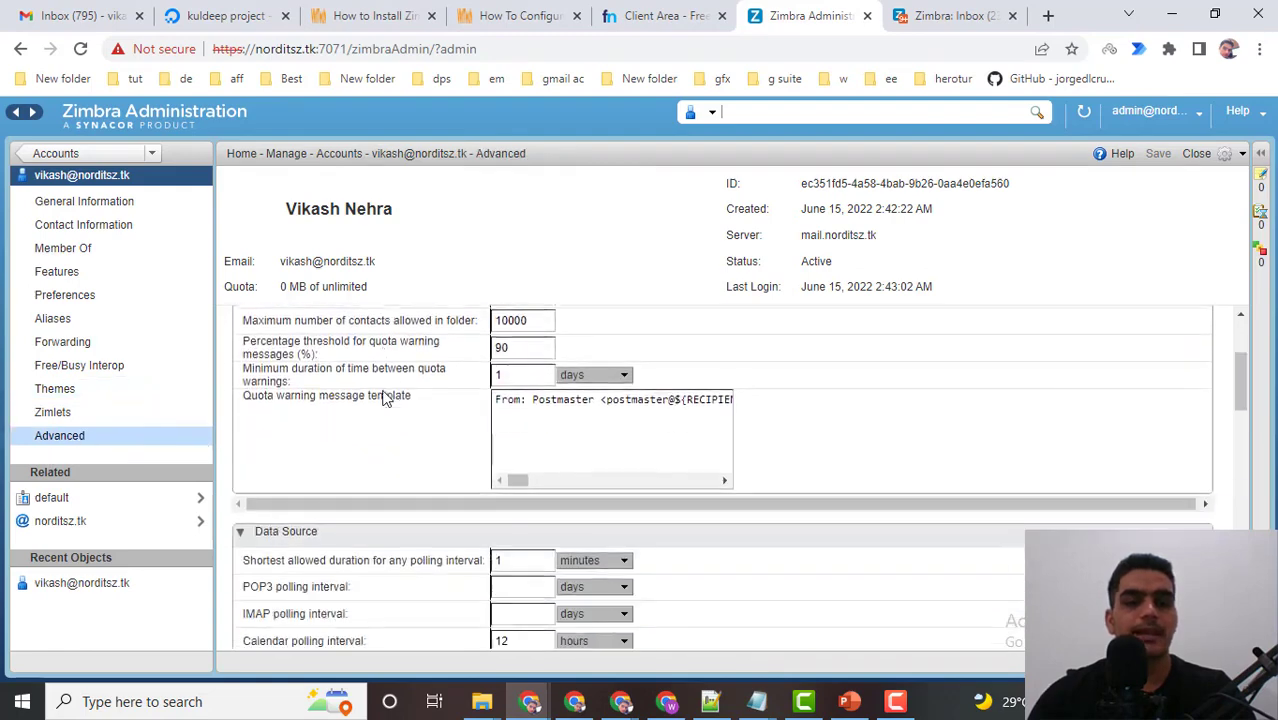
scroll(387, 398, "up", 4)
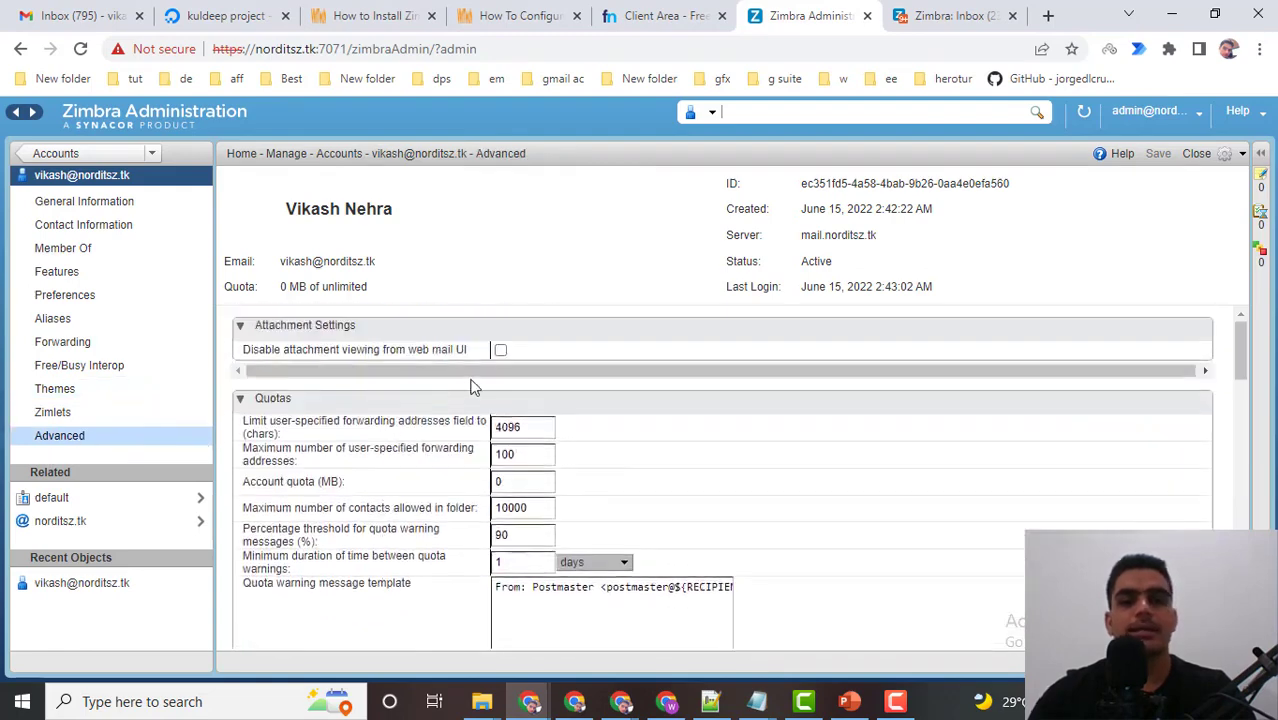
scroll(633, 460, "down", 2)
scroll(628, 465, "up", 2)
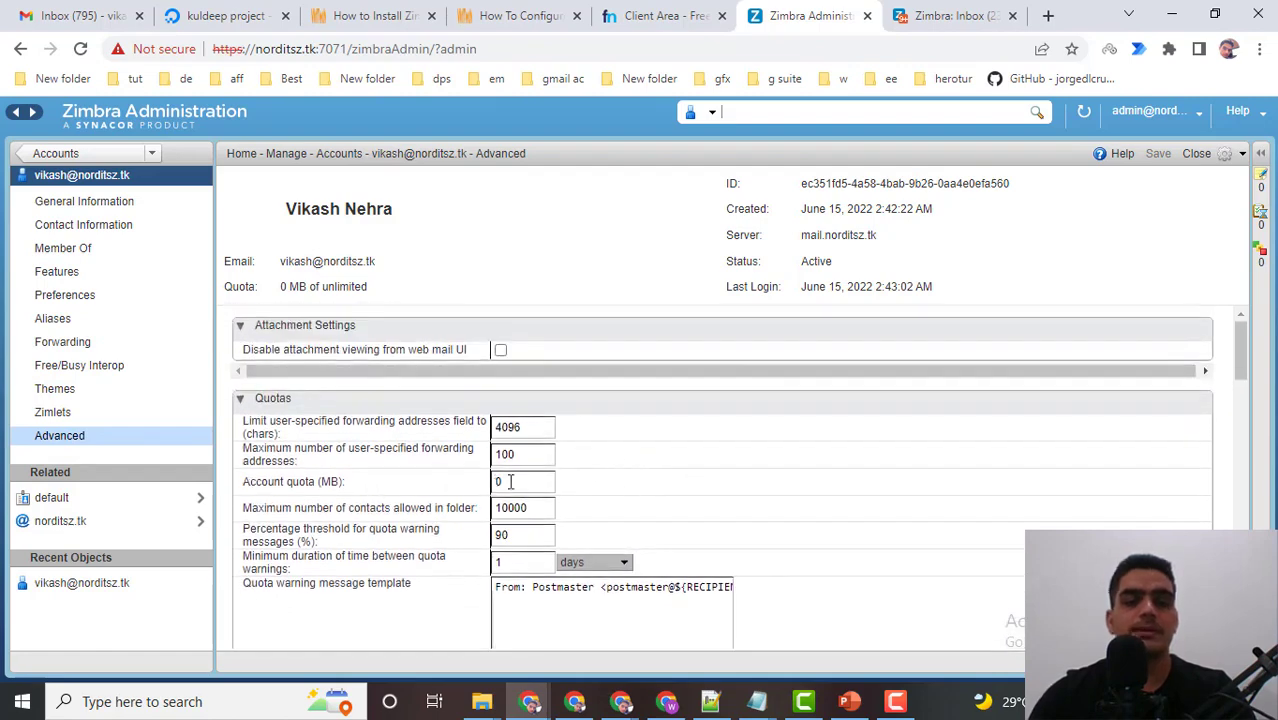
left_click_drag(512, 481, 473, 490)
type("1")
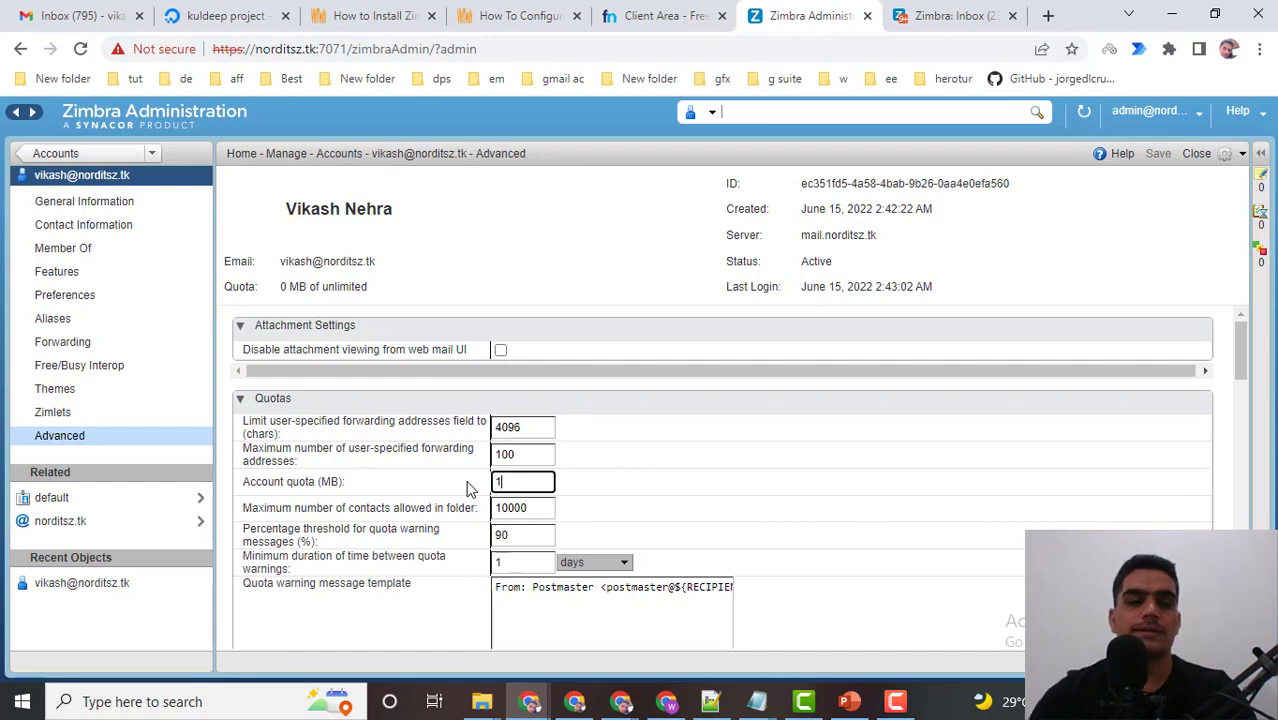
type("4")
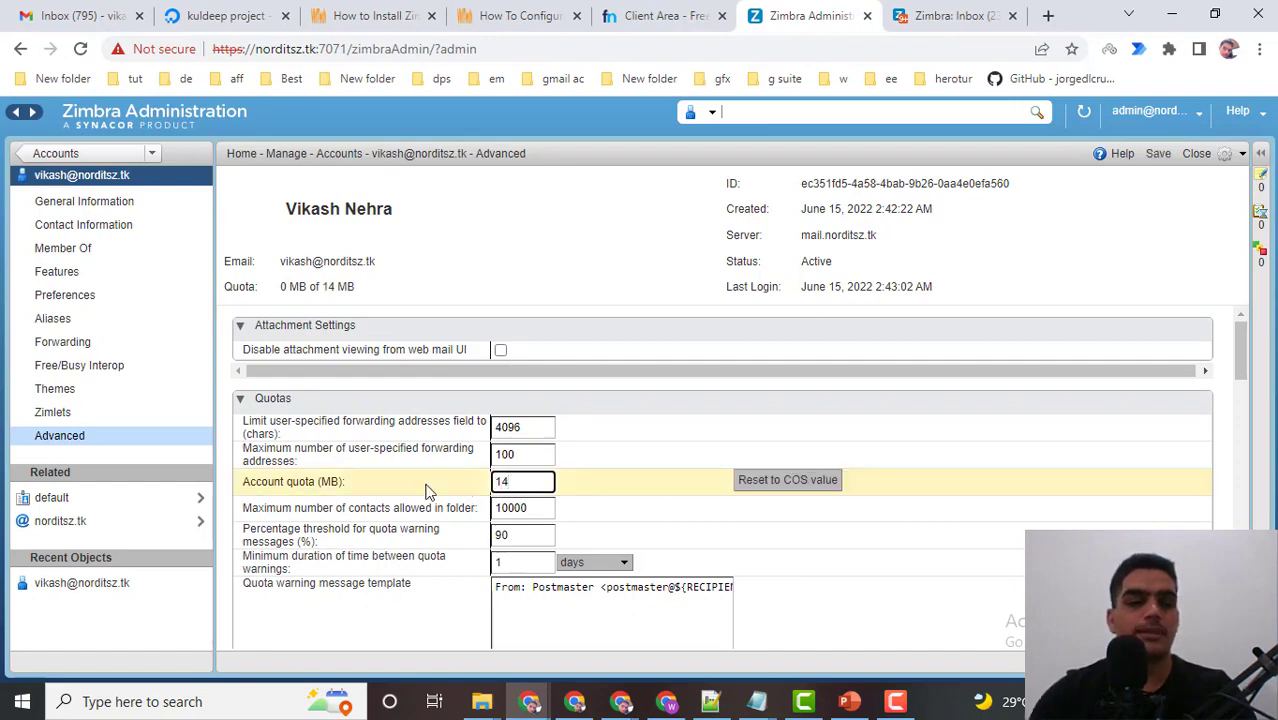
left_click(246, 486)
Highlight the 14 MB account quota value in the Quotas section.
mouse_move(376, 488)
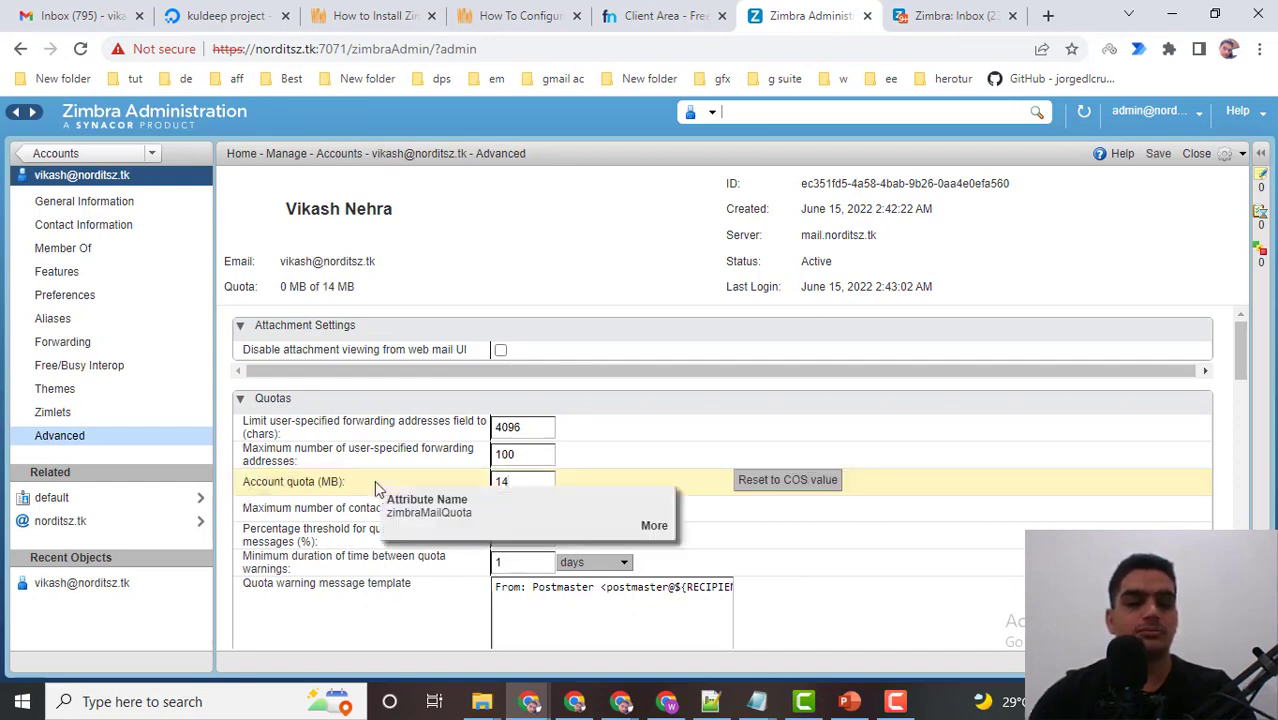
left_click_drag(244, 482, 346, 482)
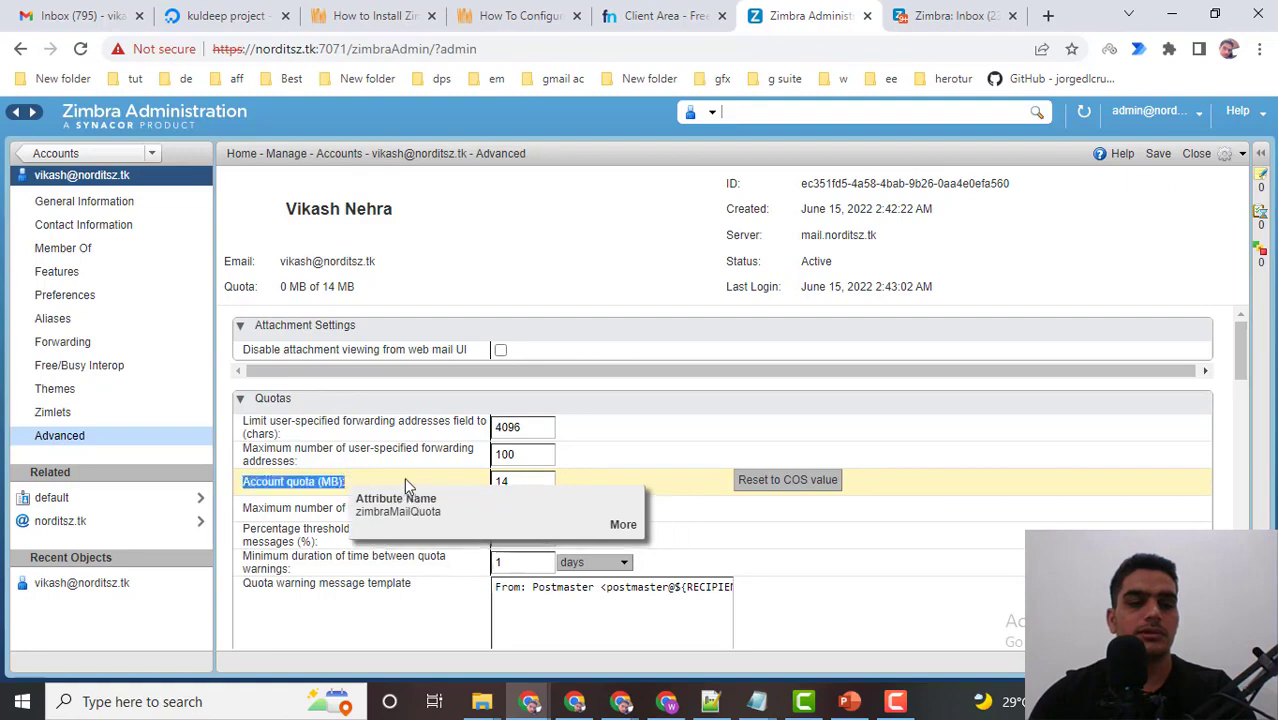
double_click(513, 480)
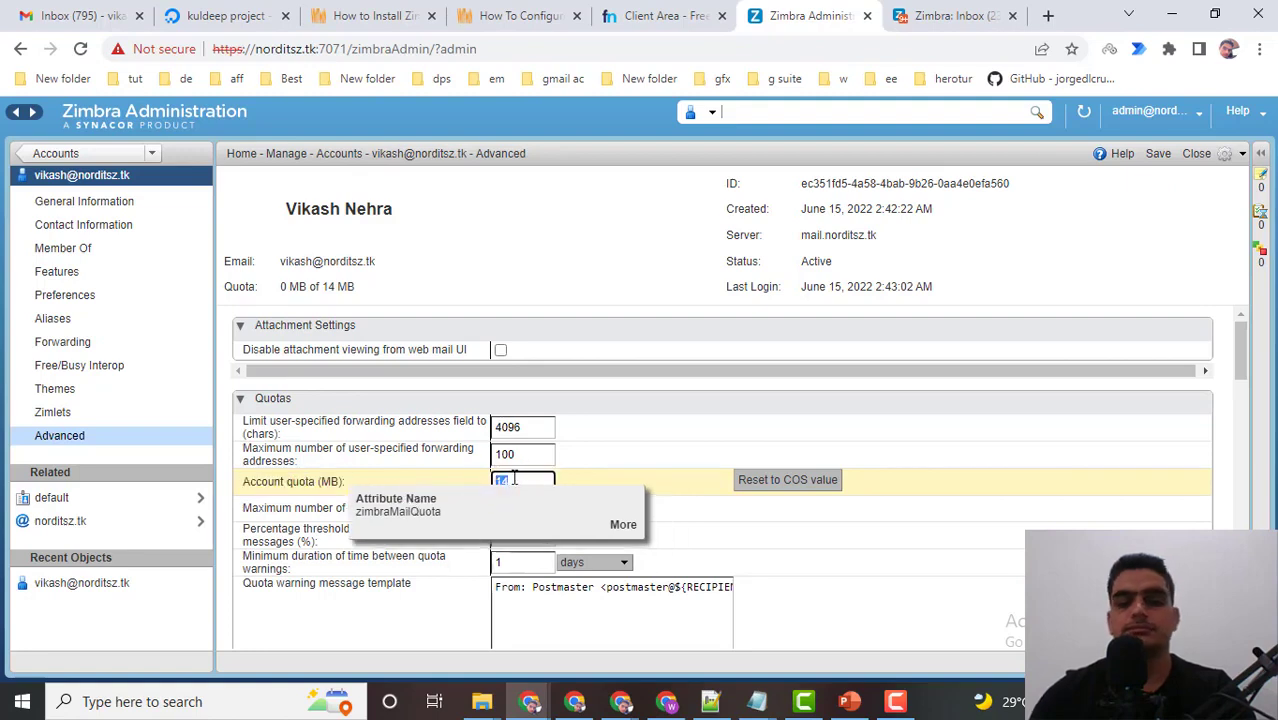
double_click(268, 482)
left_click(523, 483)
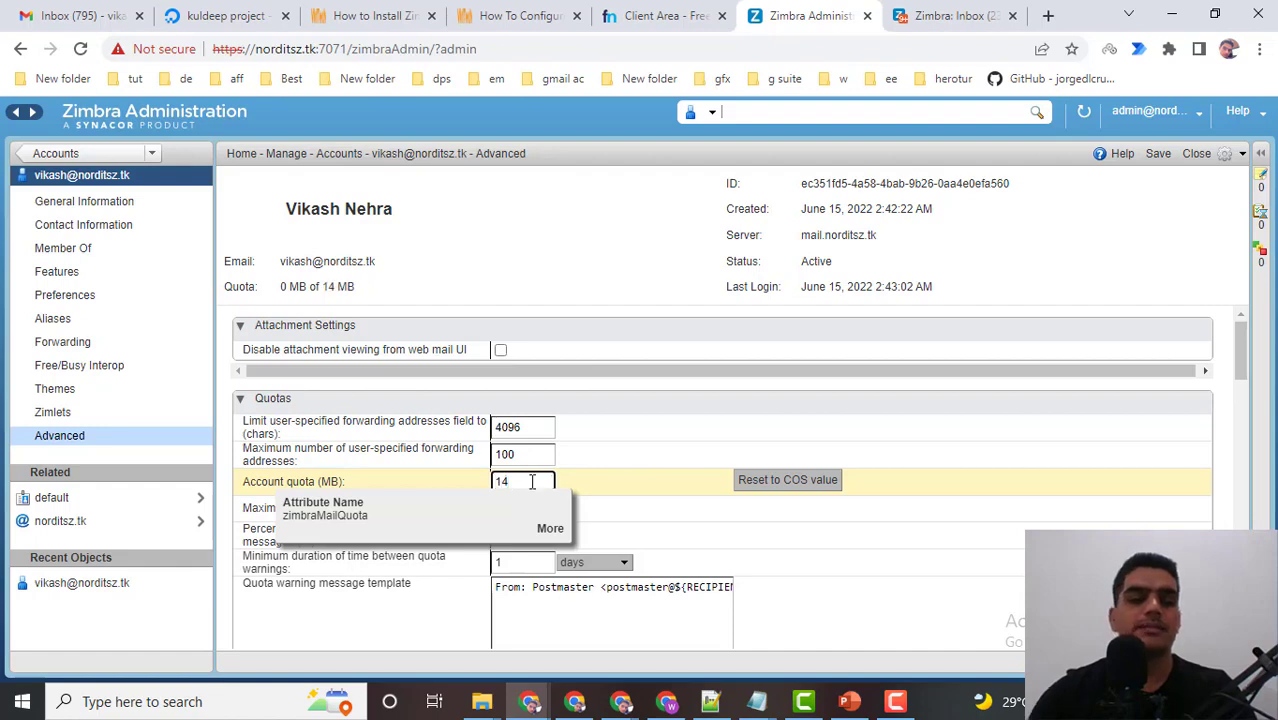
left_click_drag(532, 482, 491, 485)
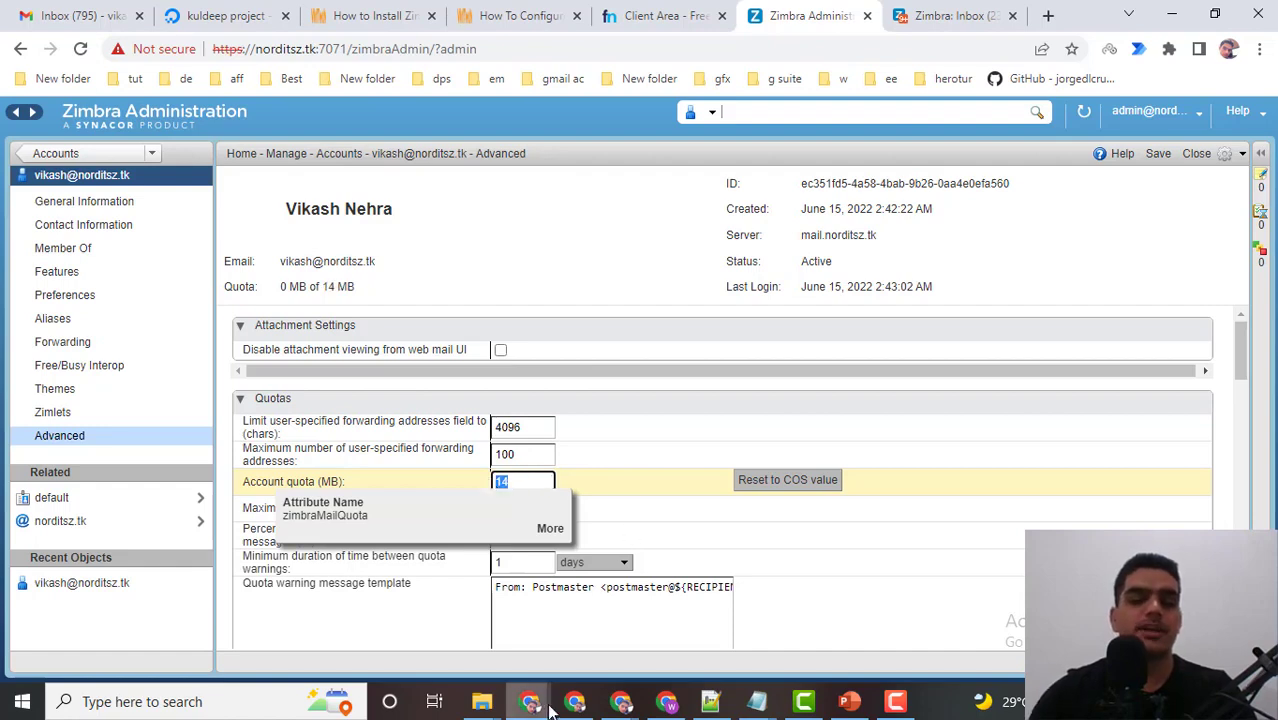
left_click(593, 457)
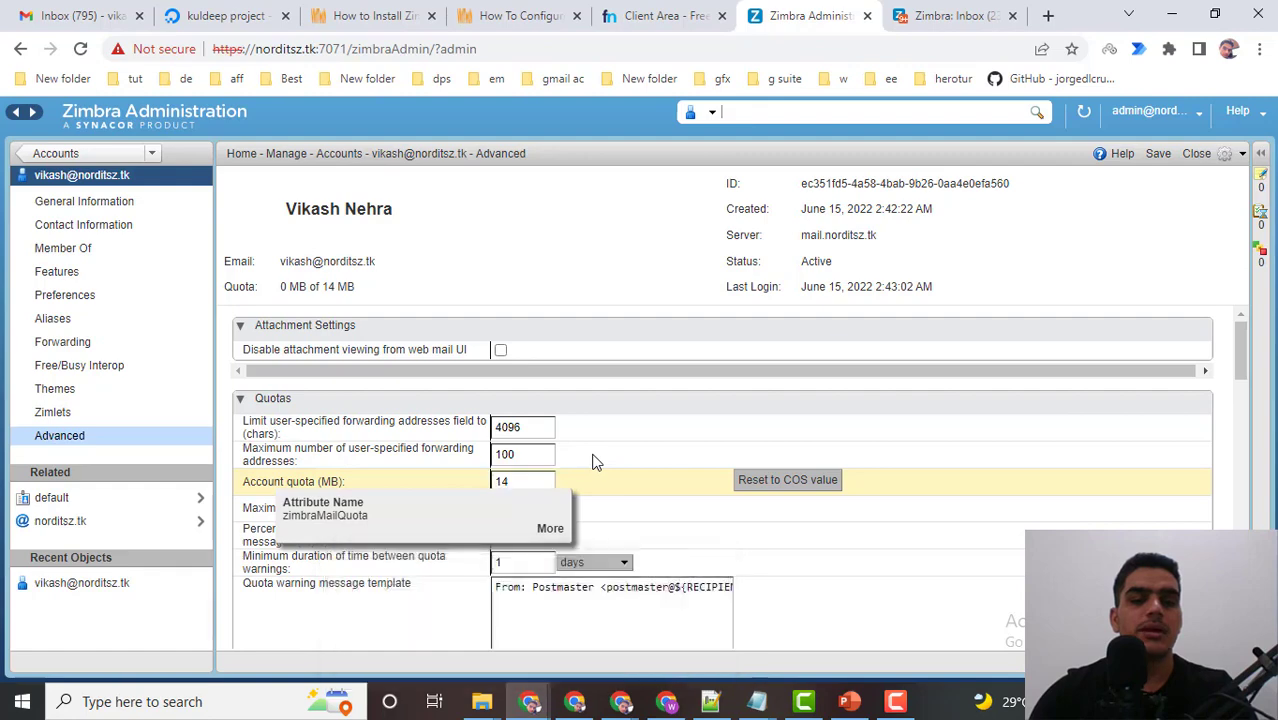
scroll(522, 430, "down", 1)
left_click_drag(488, 390, 540, 387)
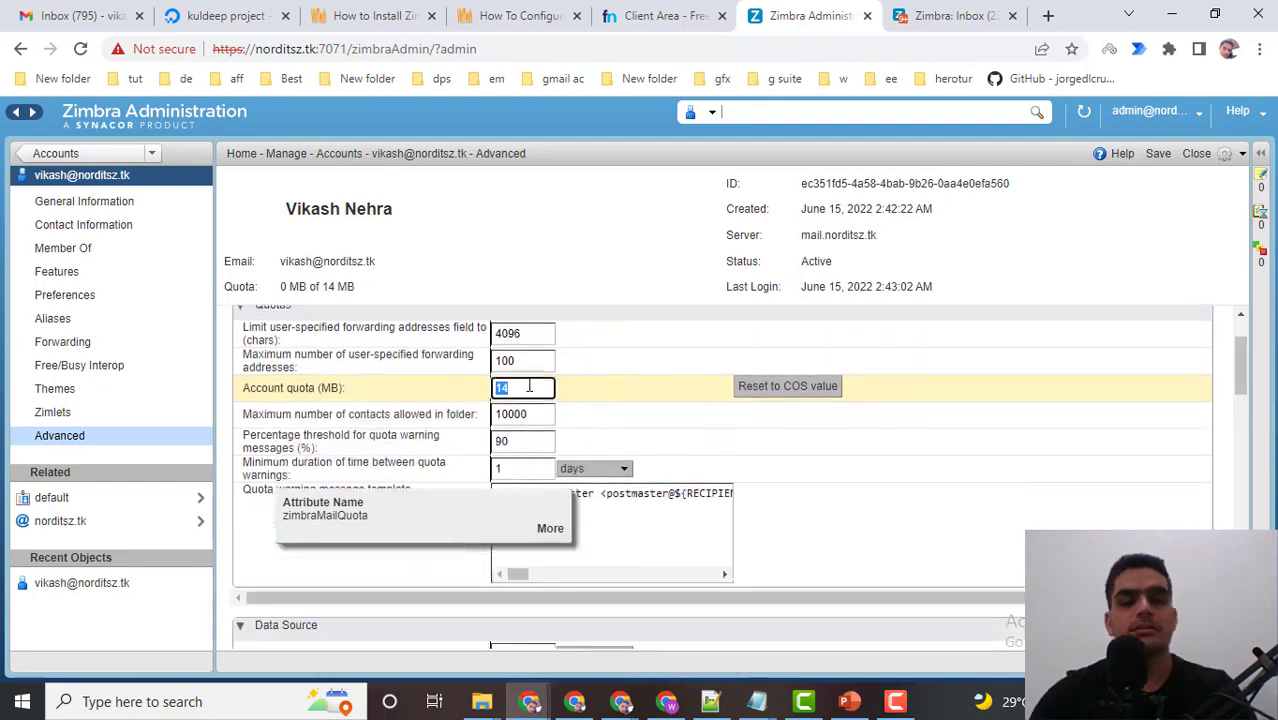
scroll(480, 440, "up", 1)
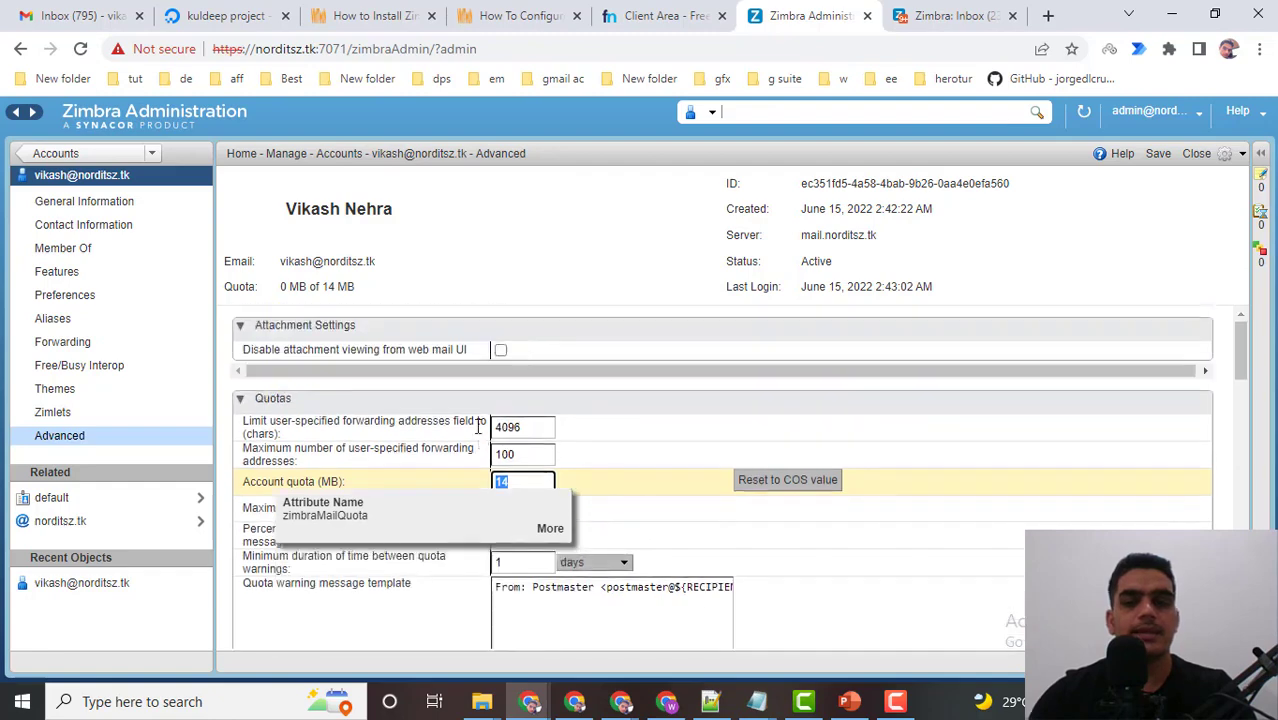
scroll(551, 360, "down", 1)
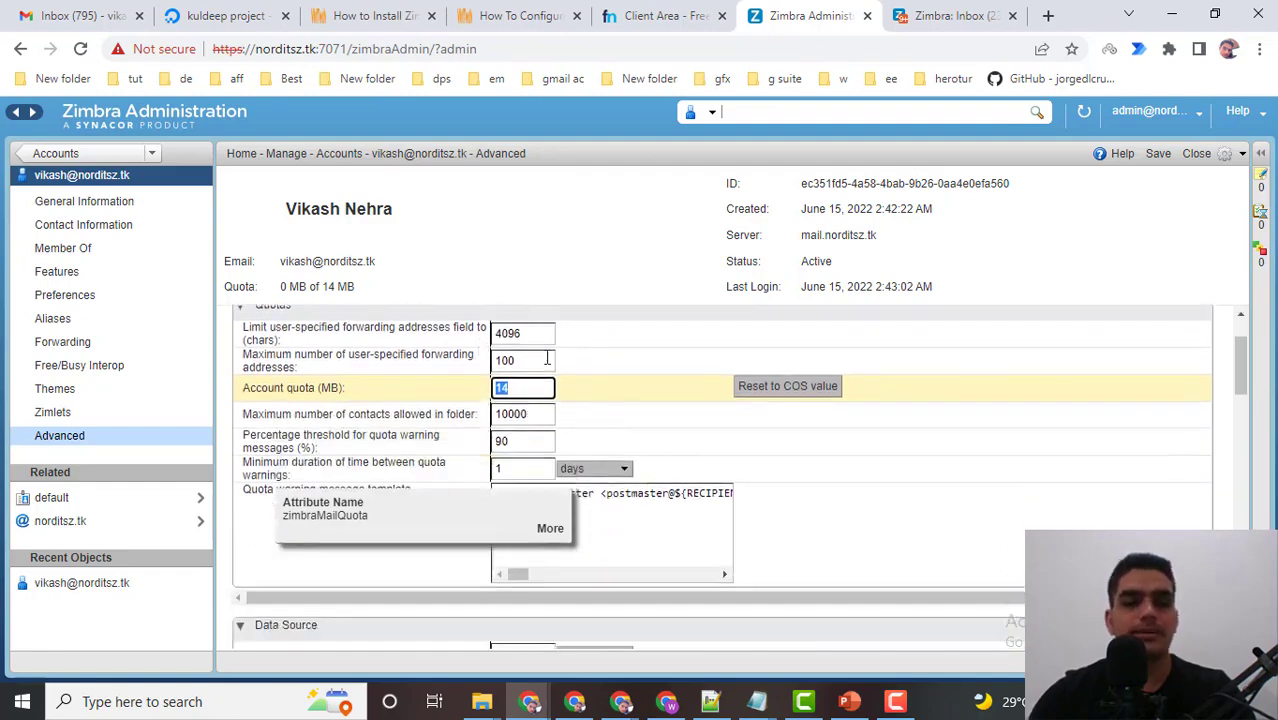
scroll(590, 397, "down", 1)
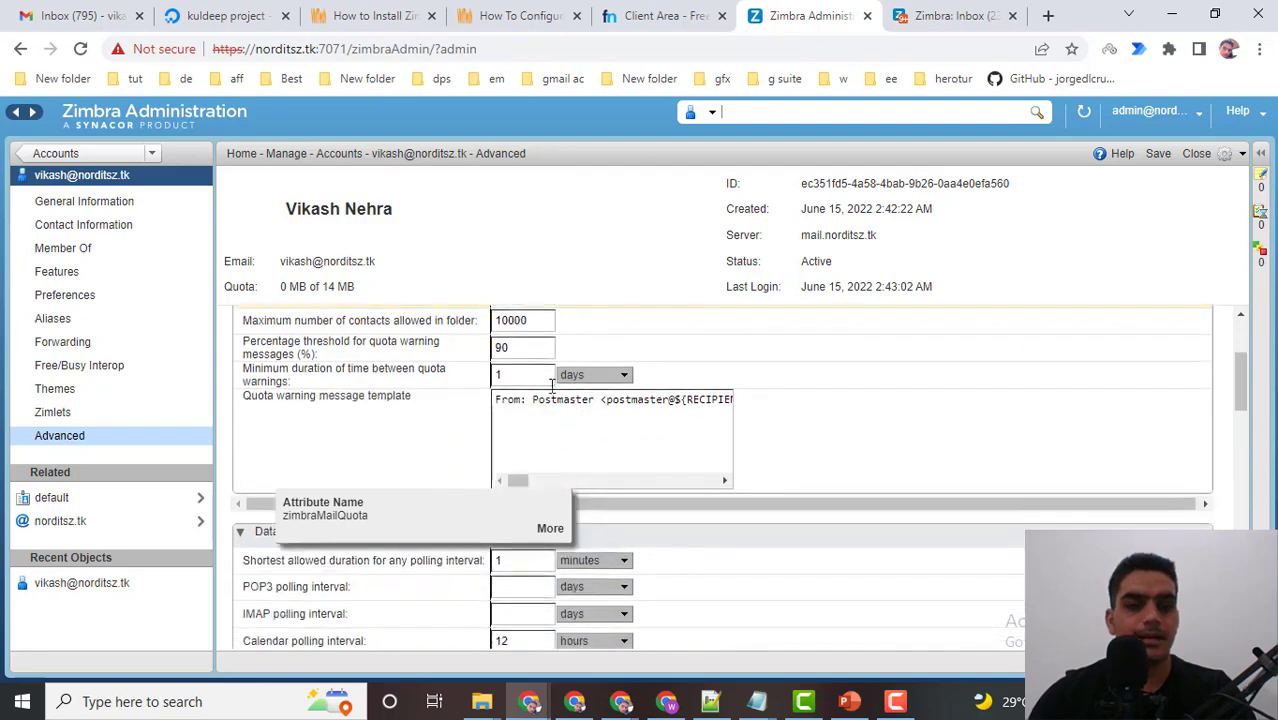
scroll(551, 386, "up", 1)
Set the 'Percentage threshold for quota warning messages' to 50.
left_click_drag(244, 434, 410, 437)
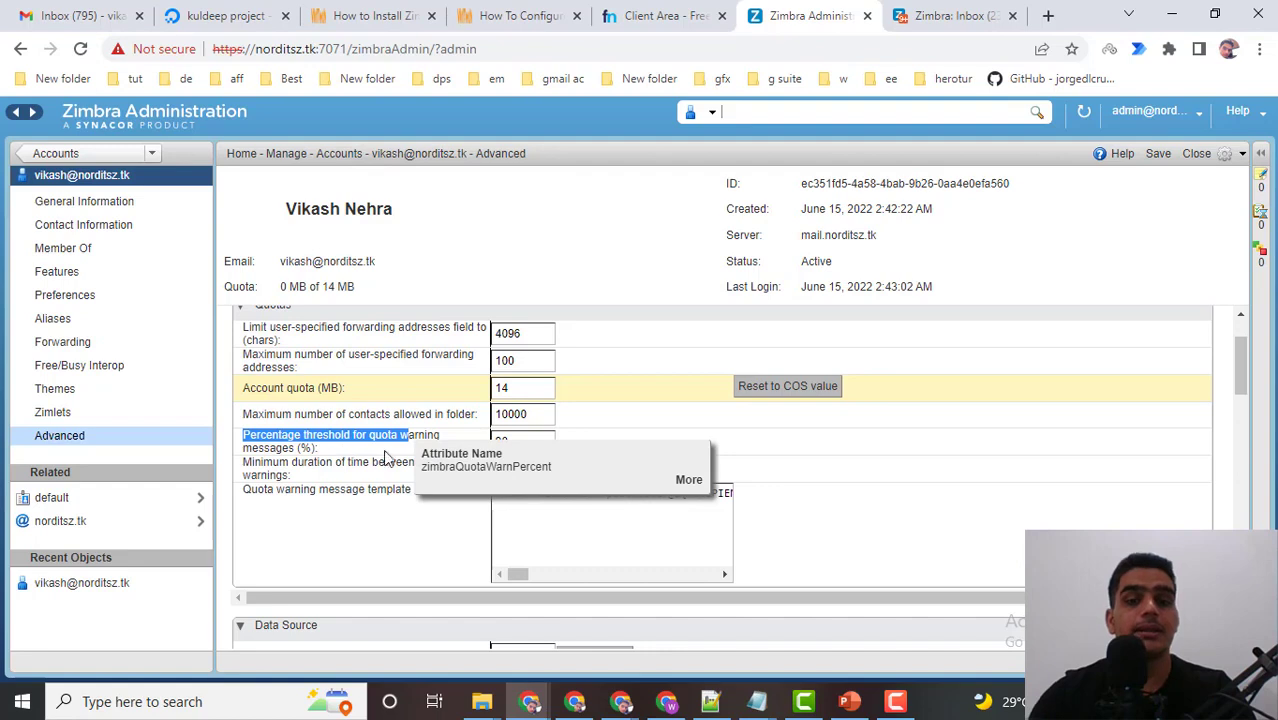
left_click(662, 424)
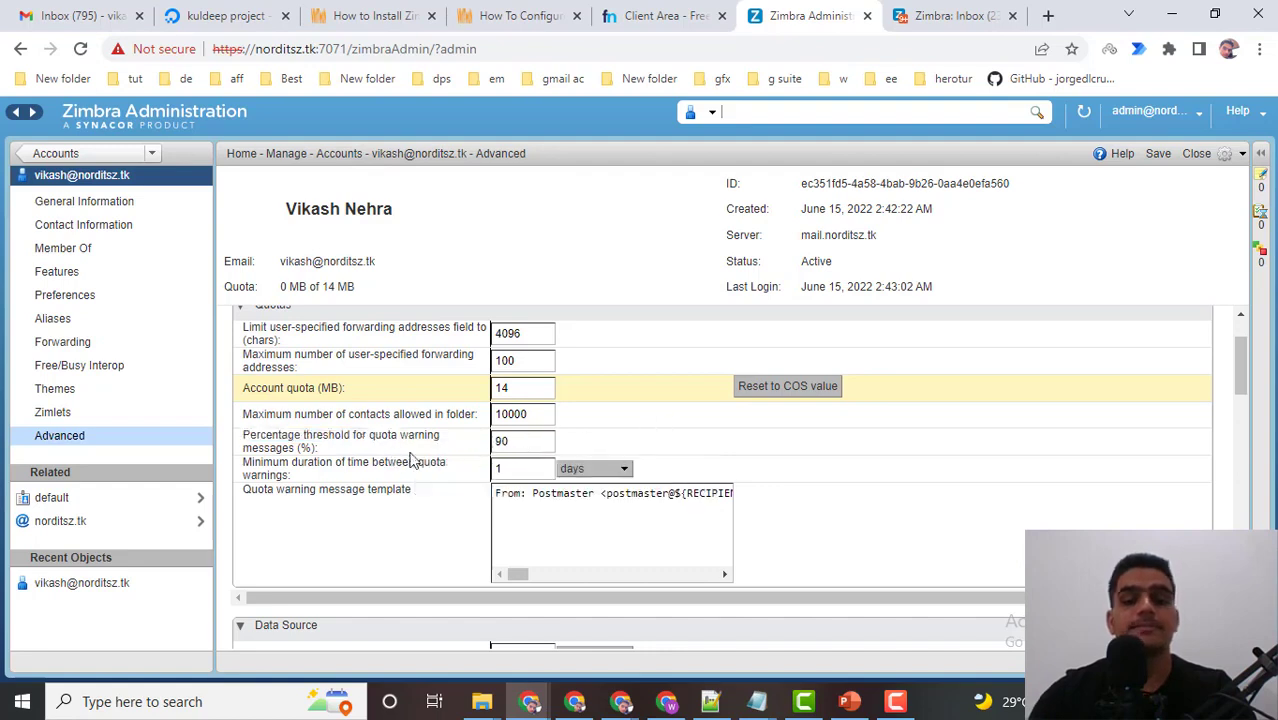
key("Tab")
type("50")
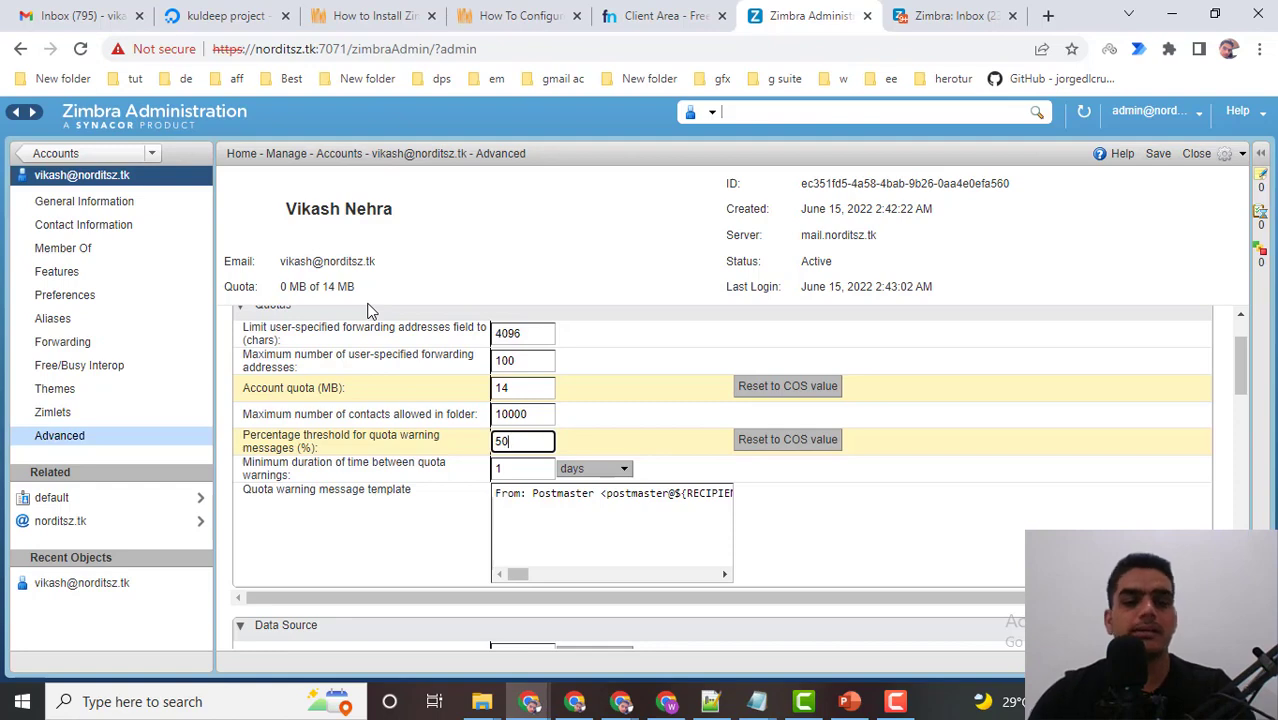
scroll(573, 434, "down", 1)
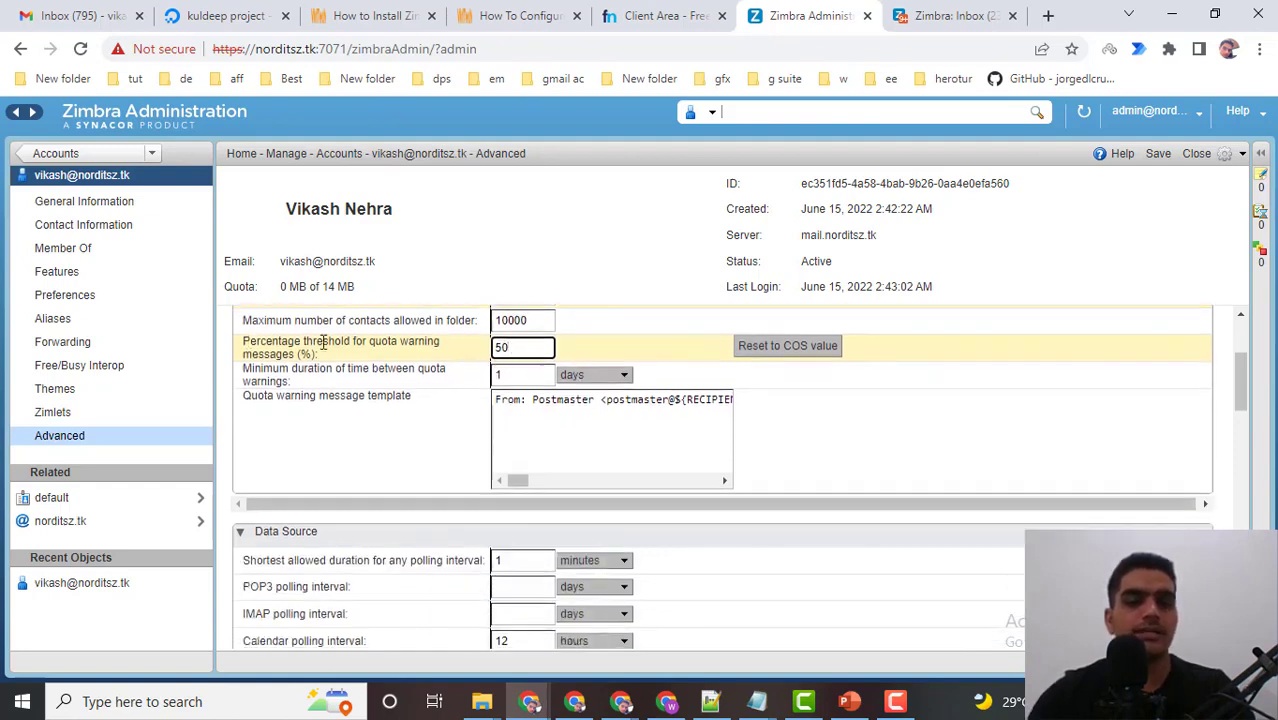
double_click(501, 349)
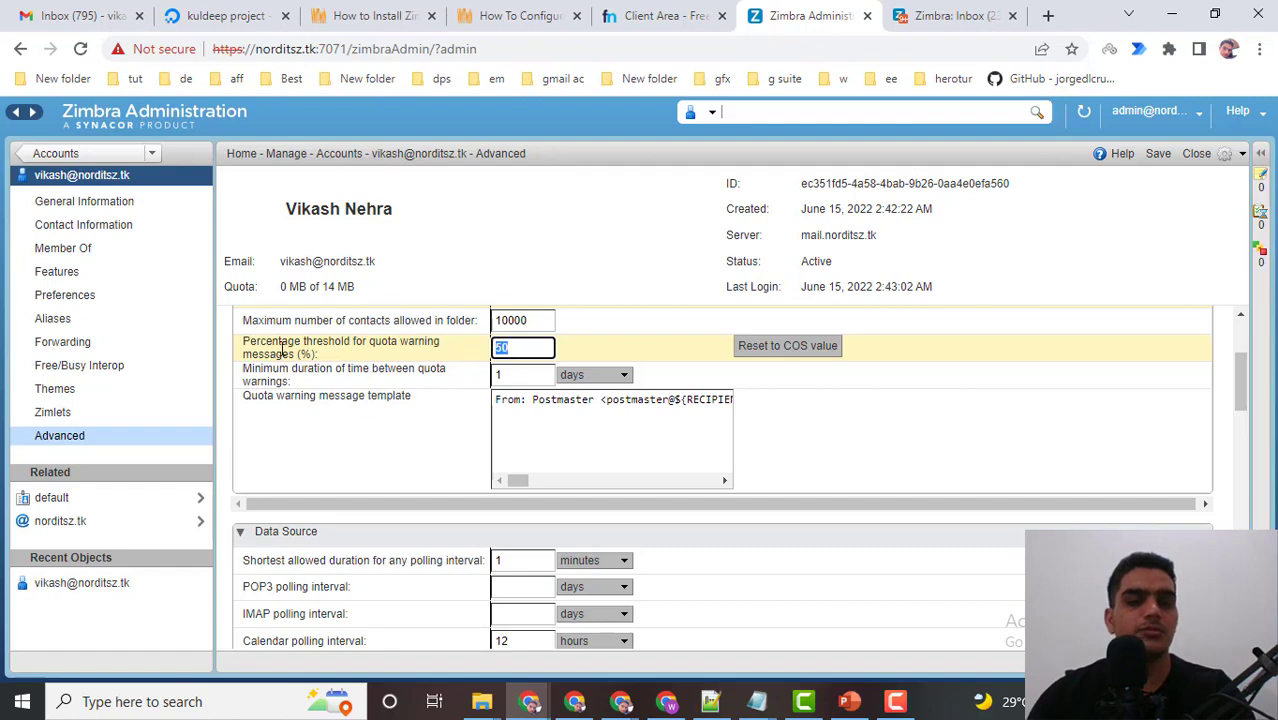
type("50")
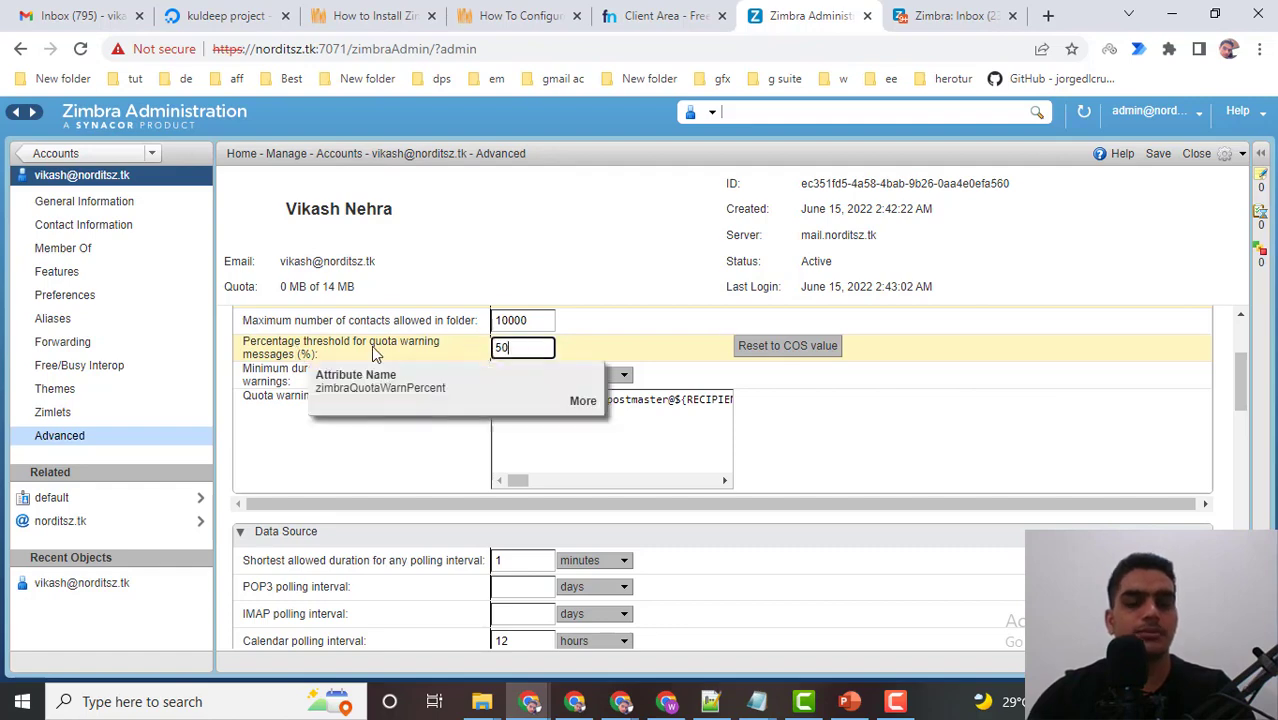
scroll(280, 343, "up", 3)
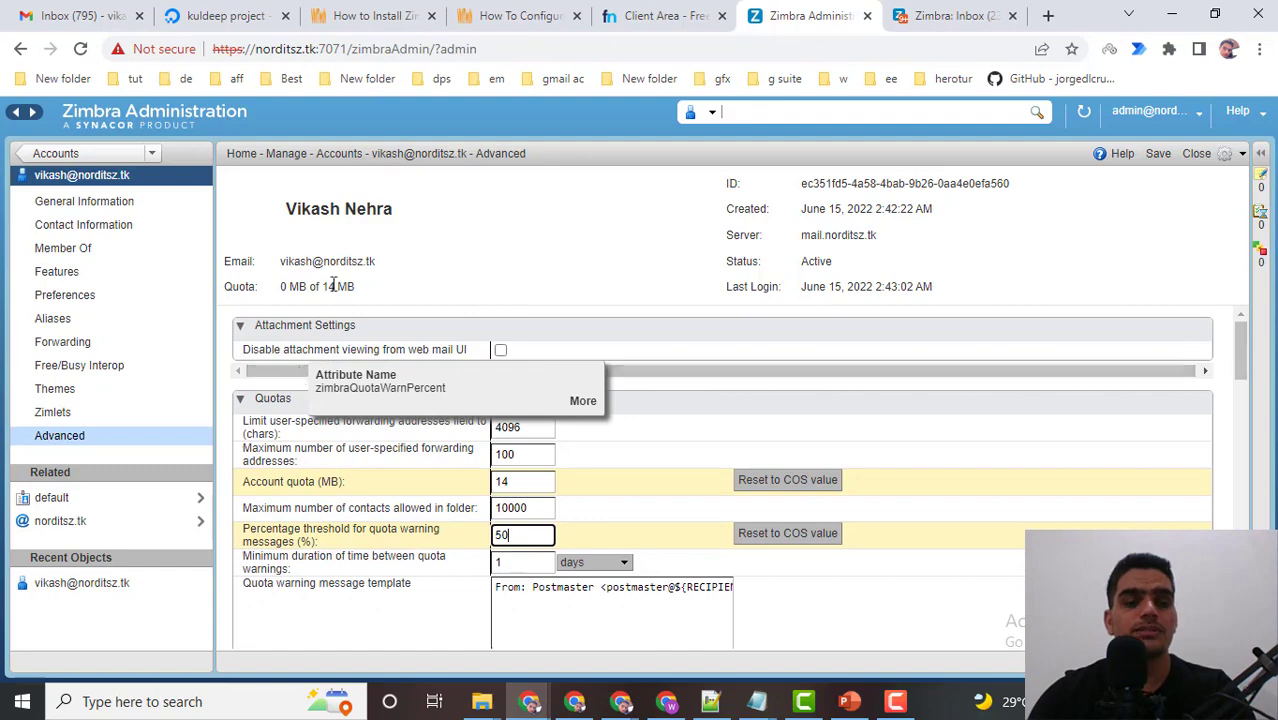
scroll(338, 537, "down", 3)
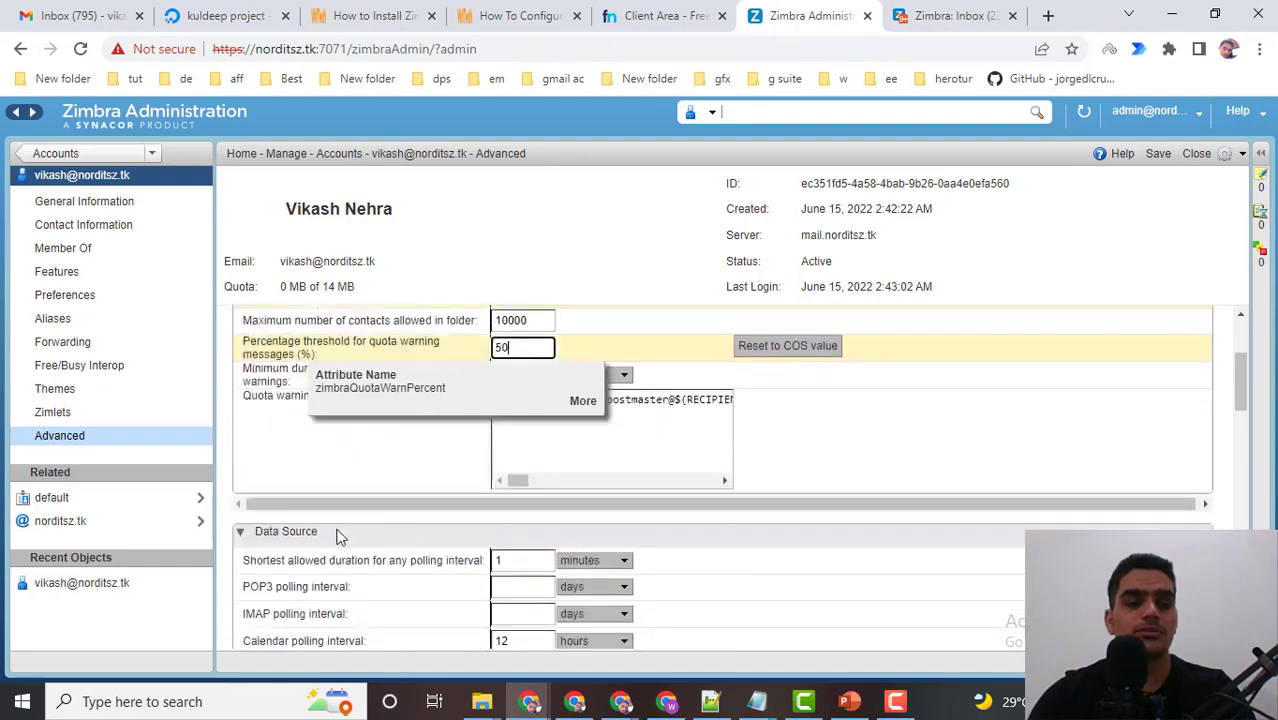
left_click(279, 586)
scroll(281, 583, "down", 3)
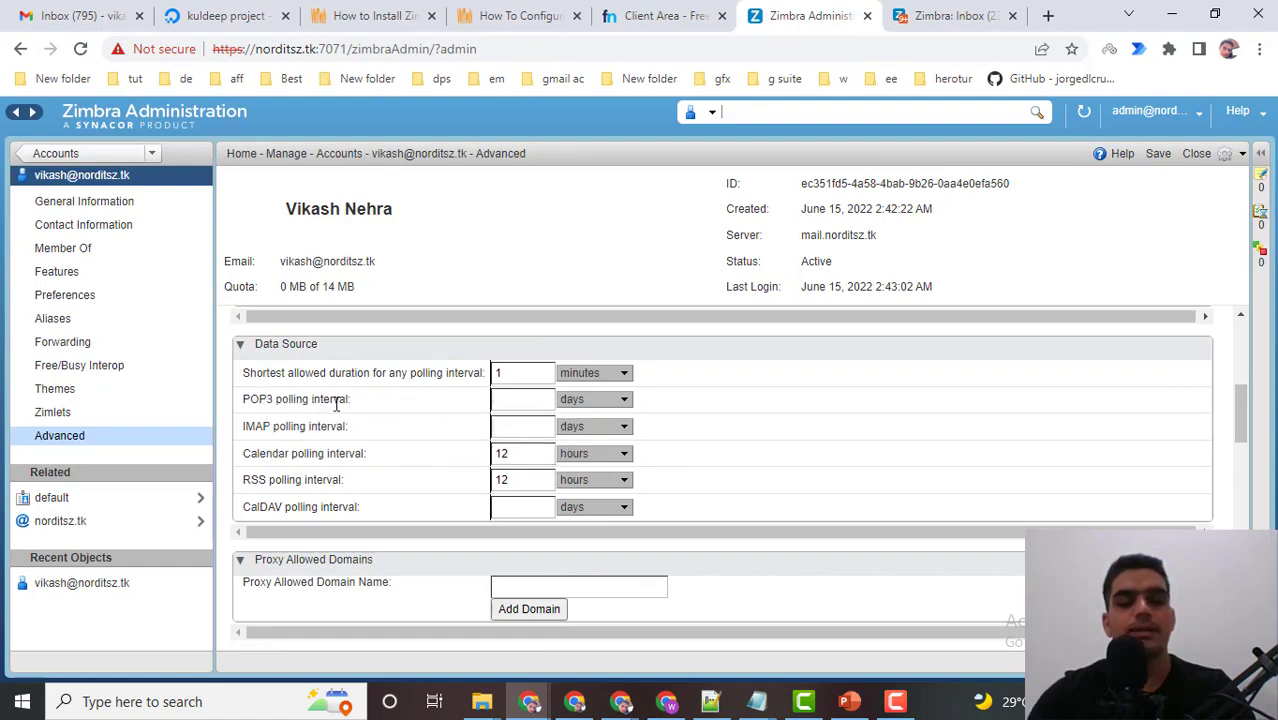
mouse_move(336, 400)
left_click(610, 446)
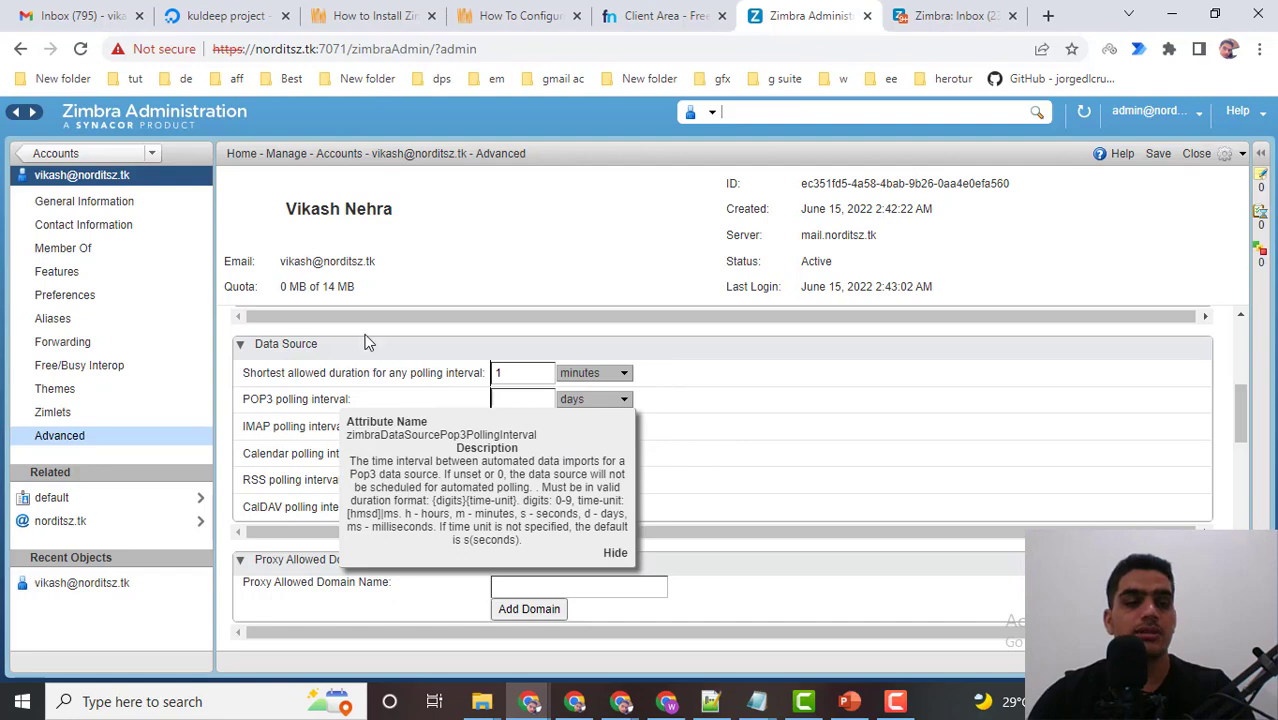
scroll(380, 348, "up", 5)
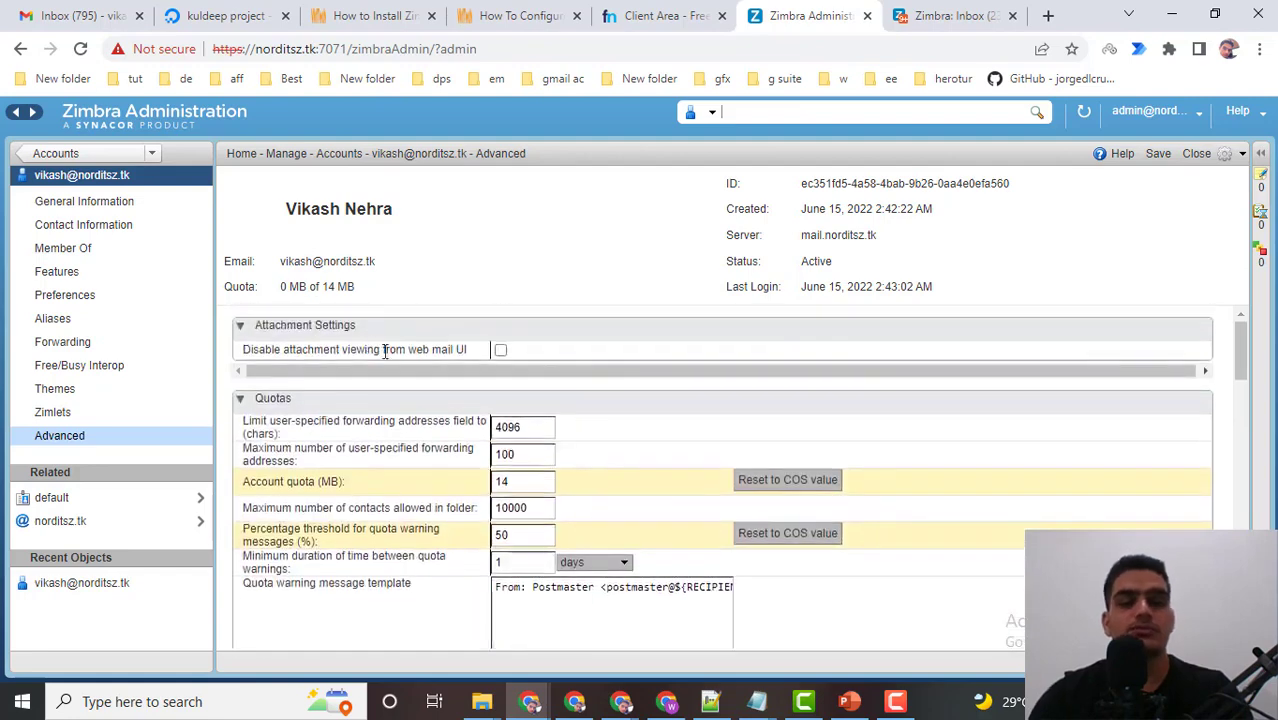
scroll(334, 476, "down", 5)
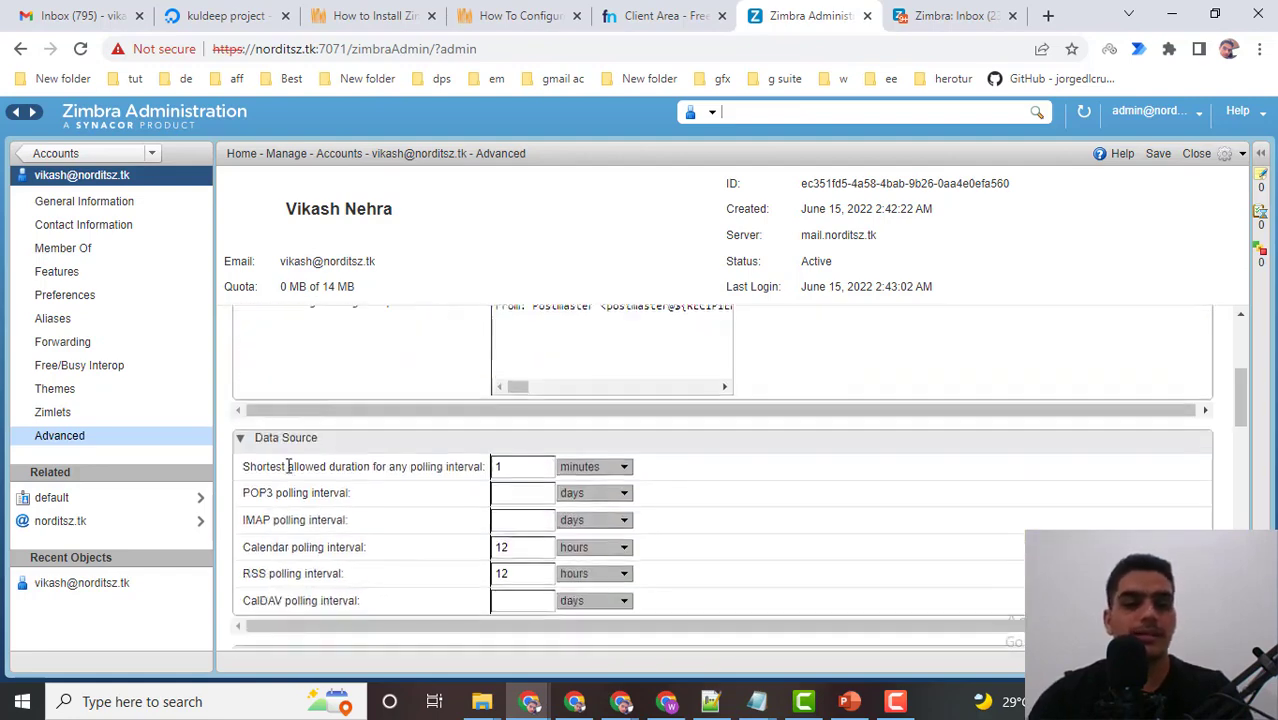
mouse_move(290, 466)
scroll(295, 466, "down", 5)
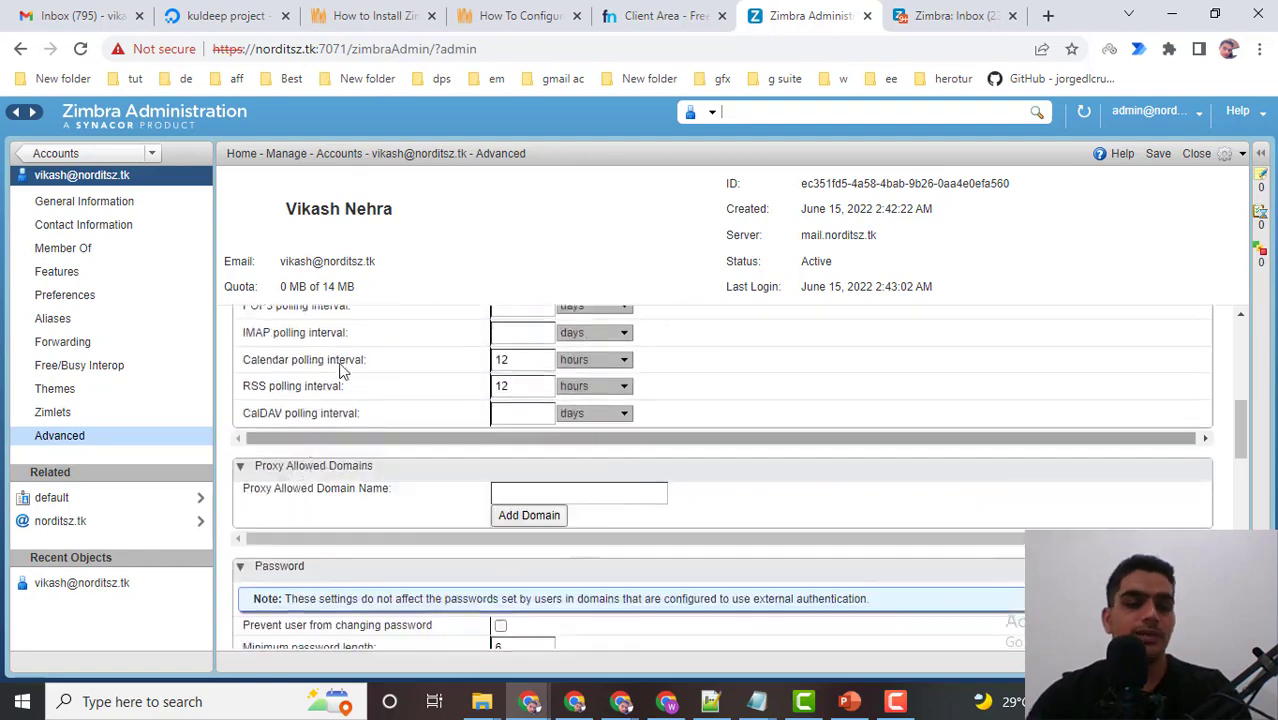
scroll(352, 404, "down", 3)
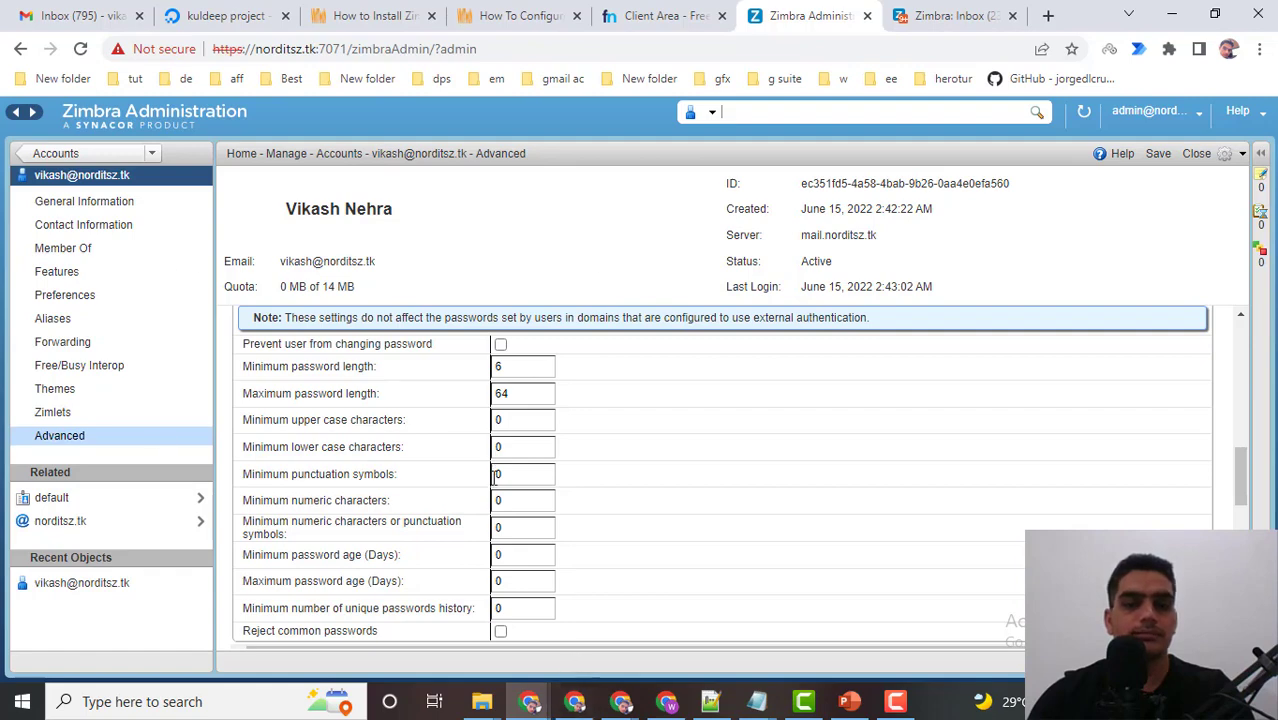
scroll(430, 407, "up", 3)
scroll(430, 407, "up", 5)
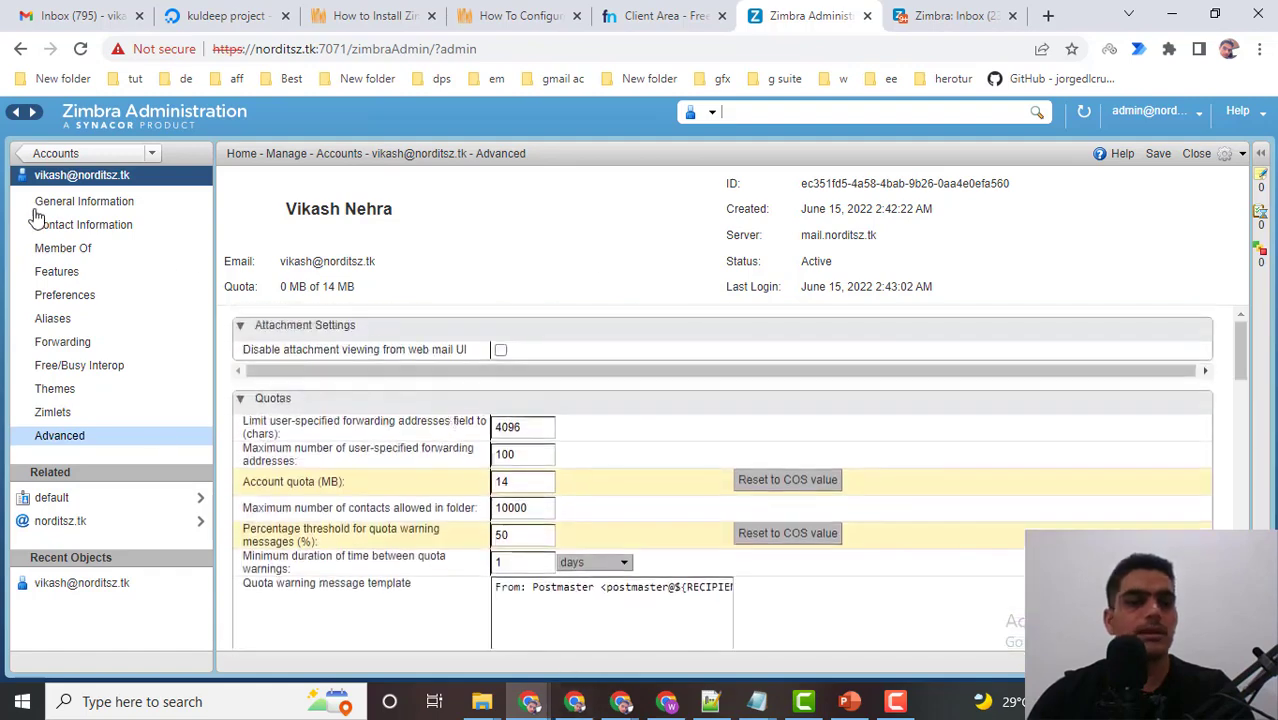
Browse the account's General Information, Member Of, Features and Preferences pages, then bring up the webmail inbox.
left_click(85, 203)
left_click(70, 248)
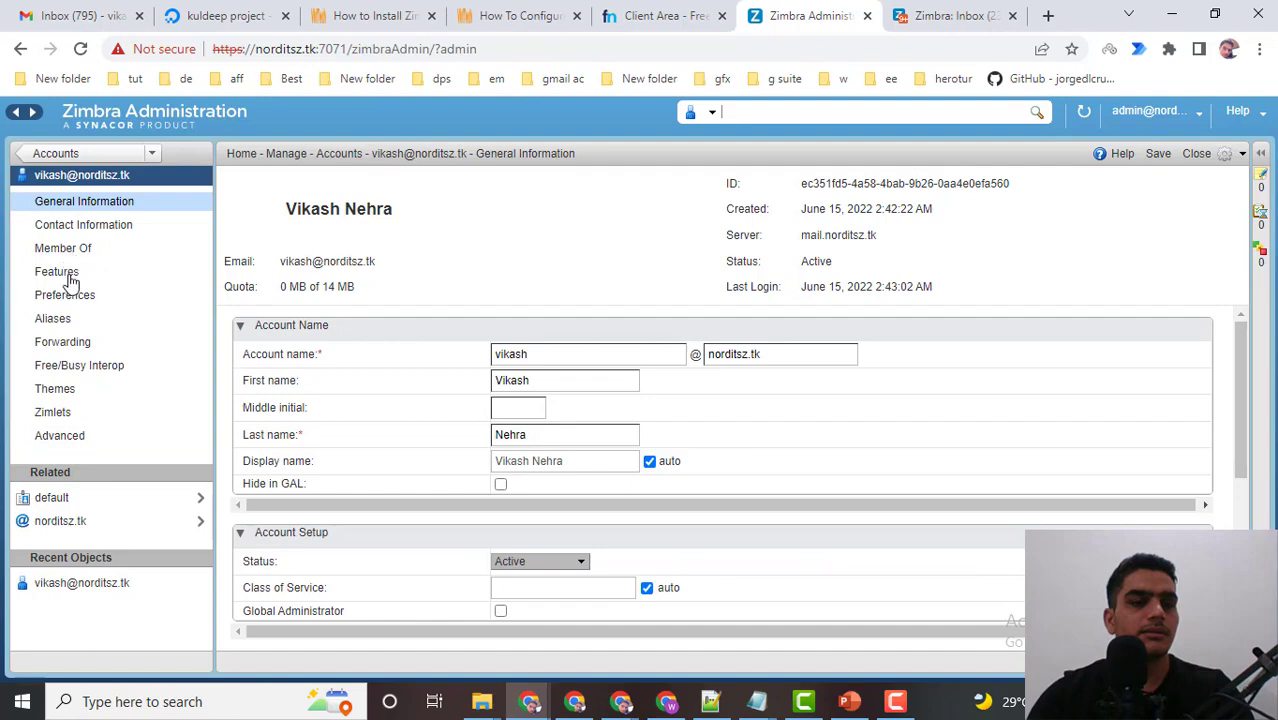
left_click(62, 273)
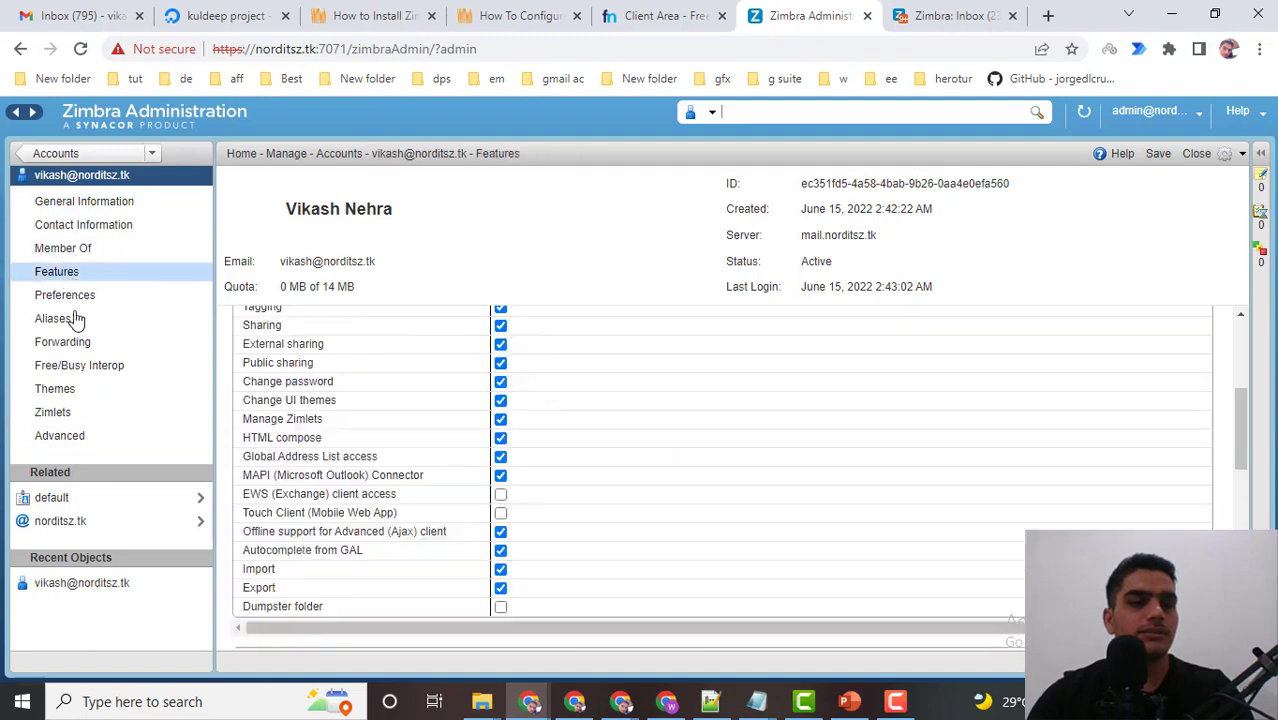
left_click(70, 297)
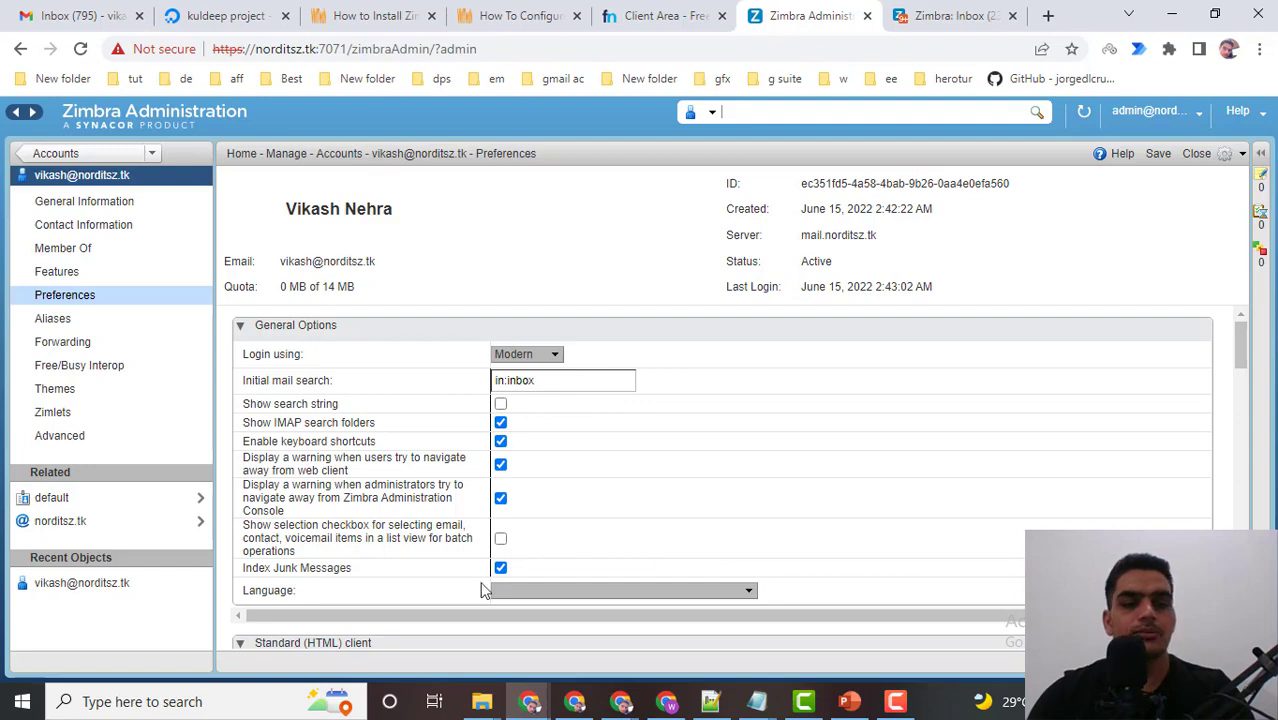
mouse_move(520, 700)
left_click(640, 630)
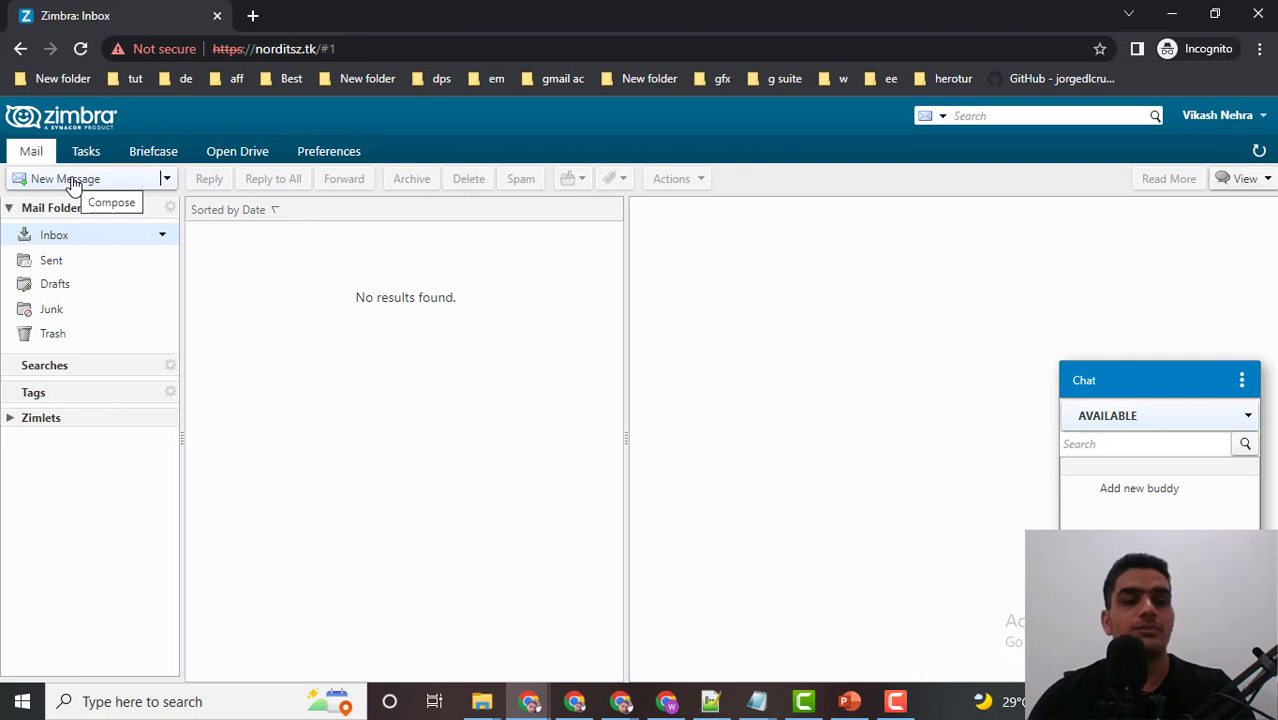
Back in the admin console, leave the account editor and save its pending changes.
mouse_move(530, 700)
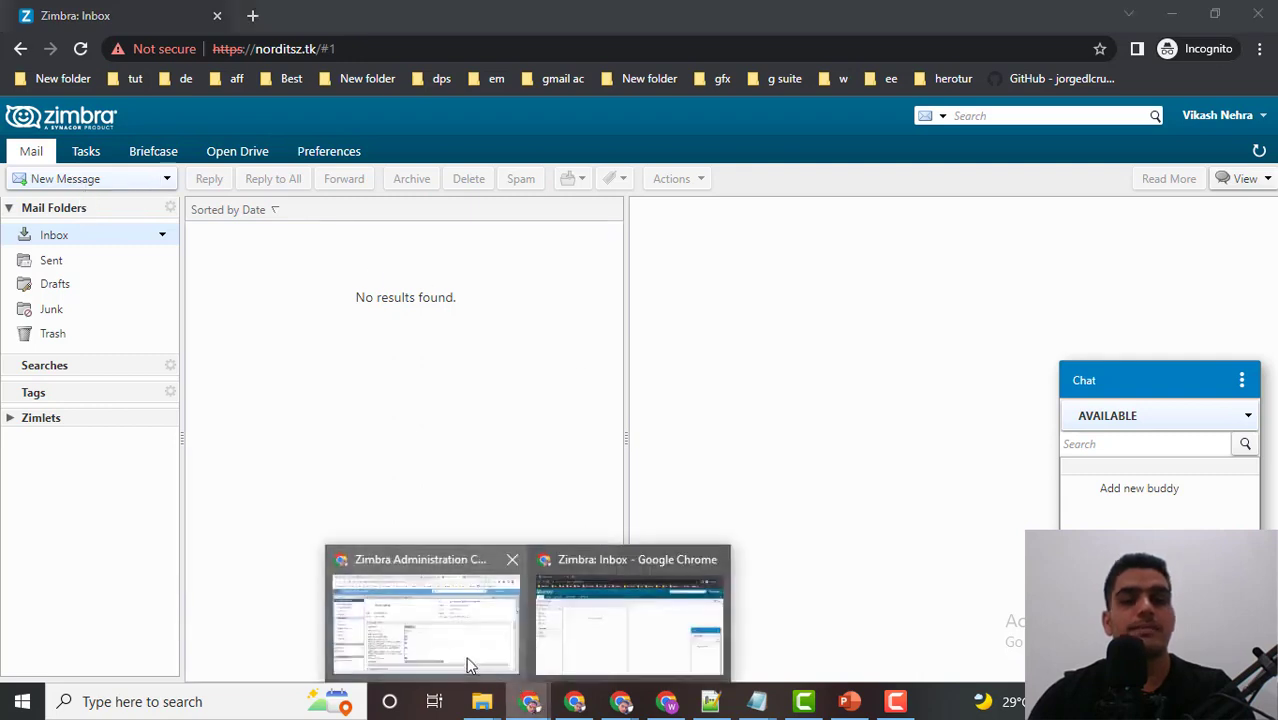
left_click(468, 662)
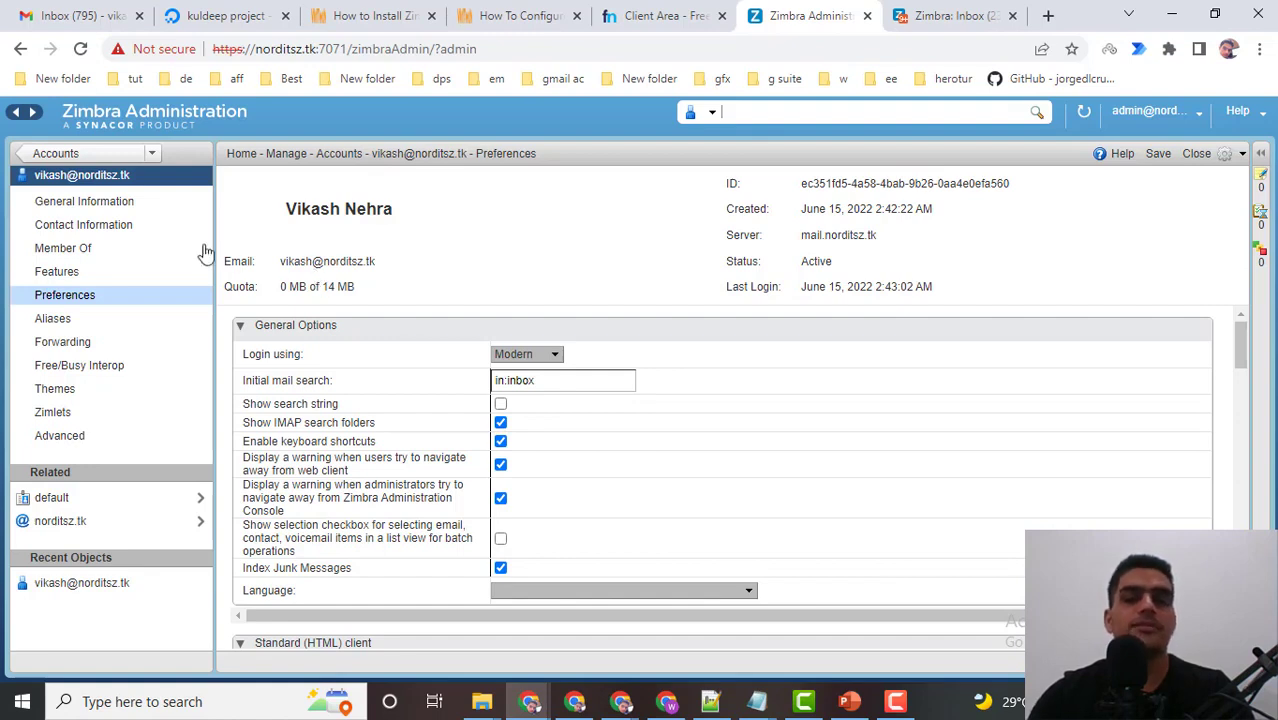
left_click(86, 174)
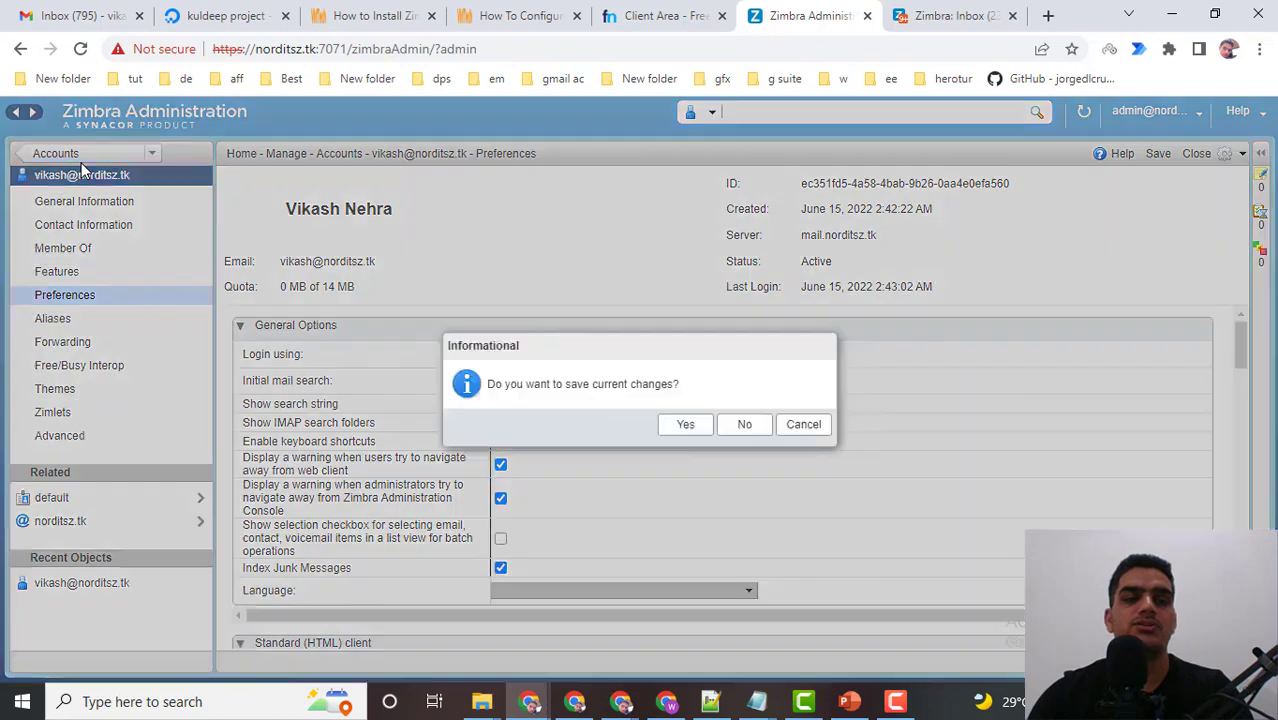
left_click(685, 424)
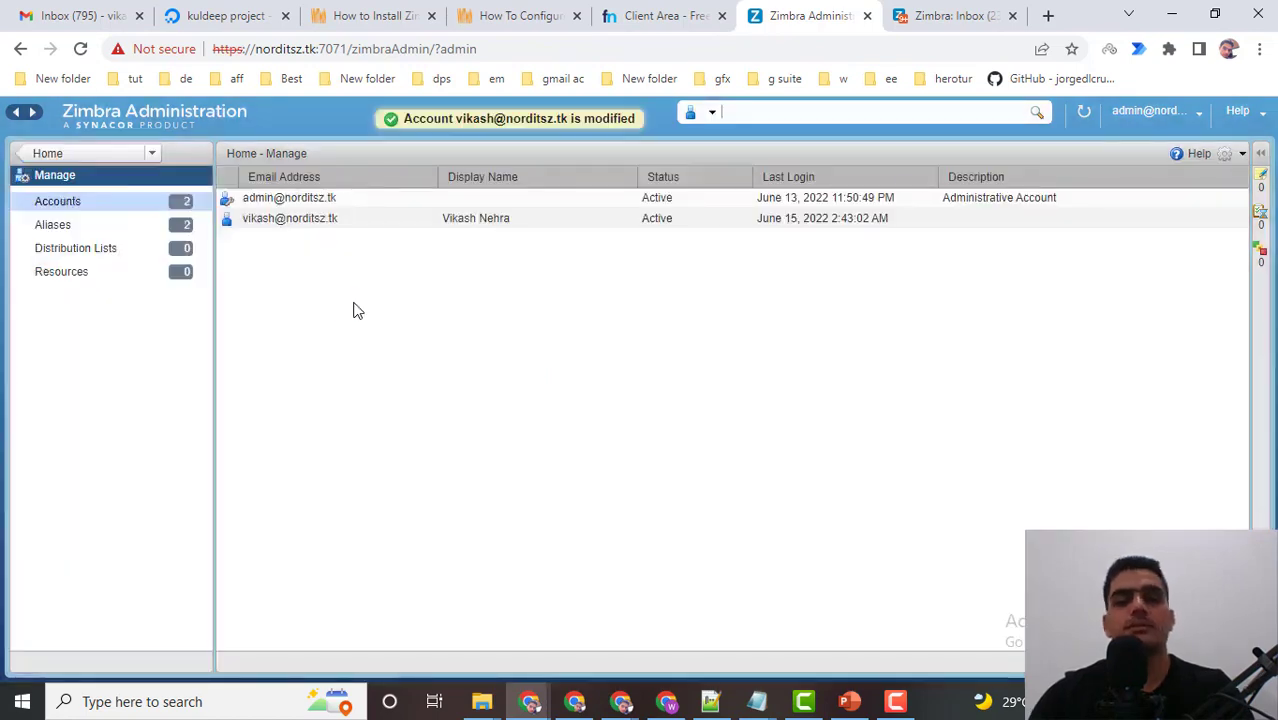
right_click(287, 221)
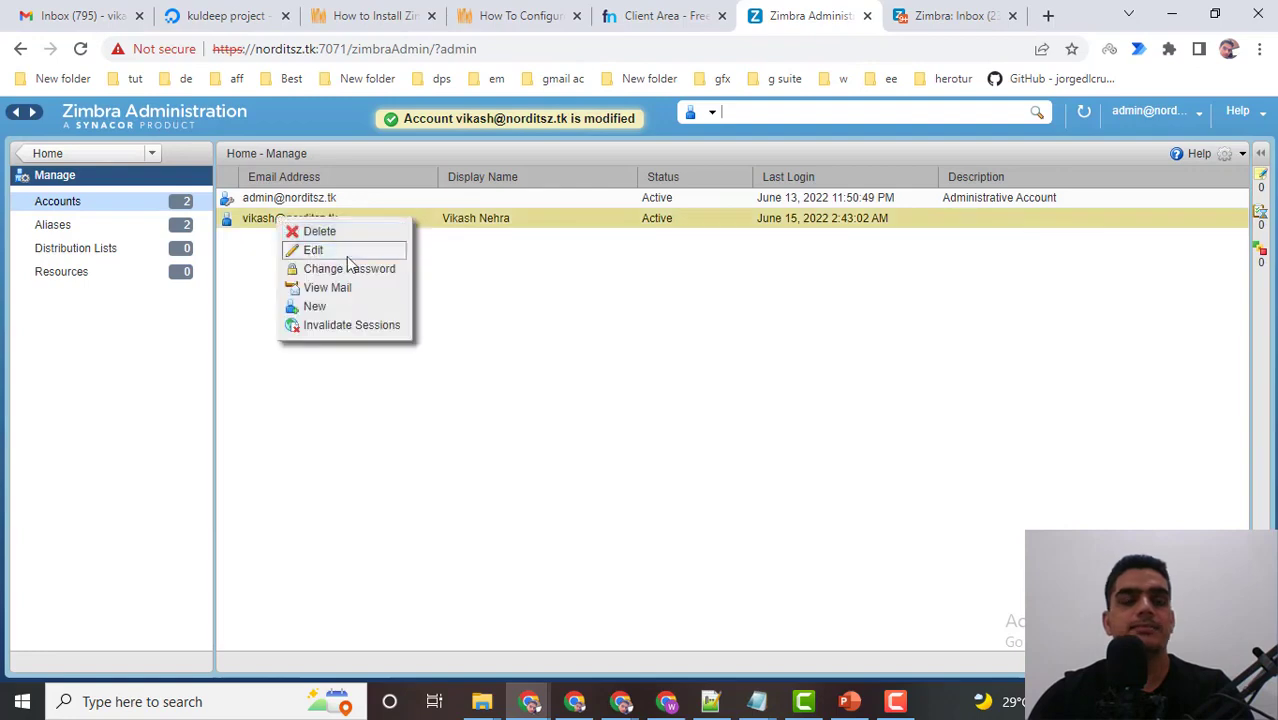
Review the account's Class of Service setting, then switch to the YouTube channel's Videos page.
scroll(525, 405, "down", 2)
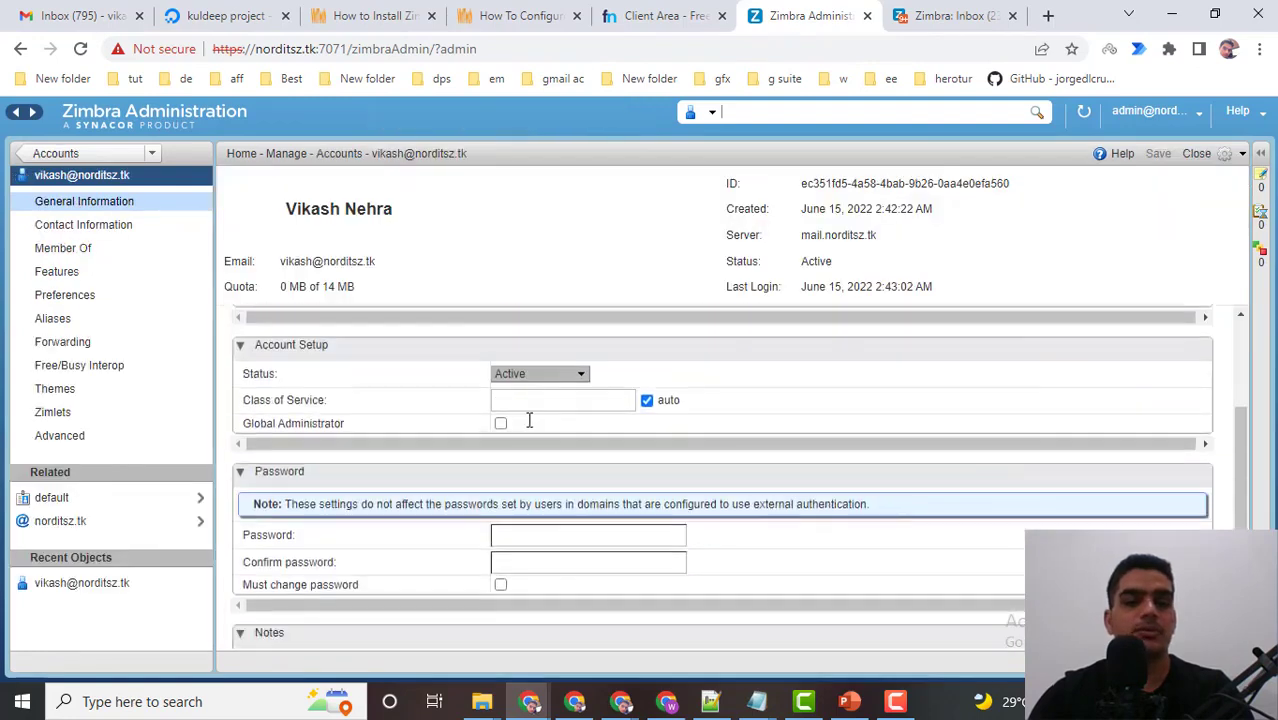
scroll(440, 433, "down", 2)
scroll(365, 400, "up", 3)
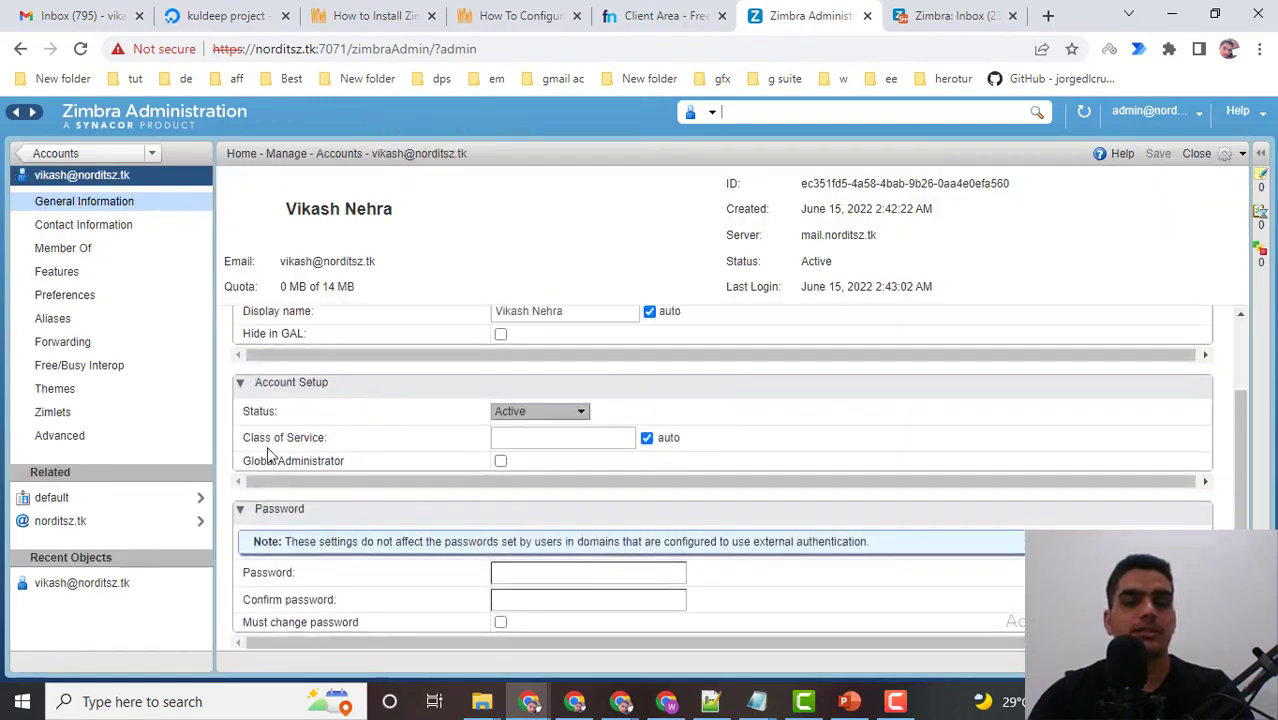
left_click_drag(248, 440, 357, 448)
left_click(536, 442)
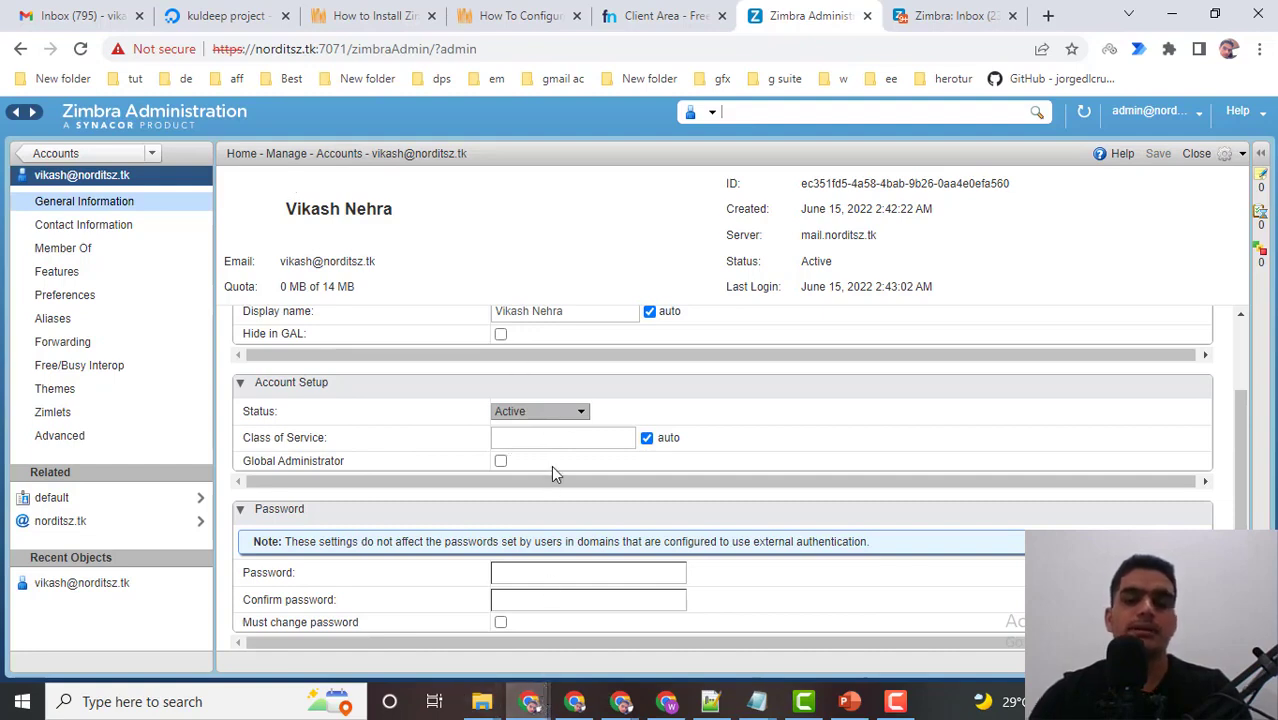
left_click_drag(244, 442, 343, 449)
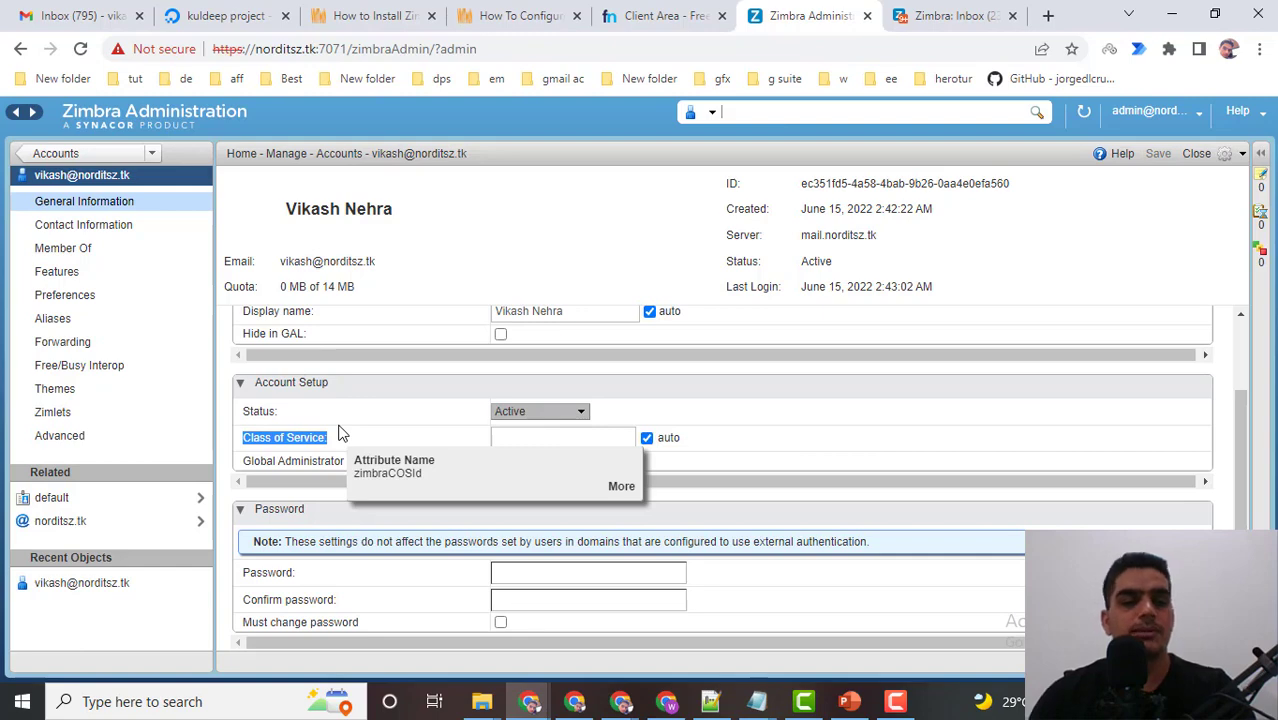
left_click(575, 701)
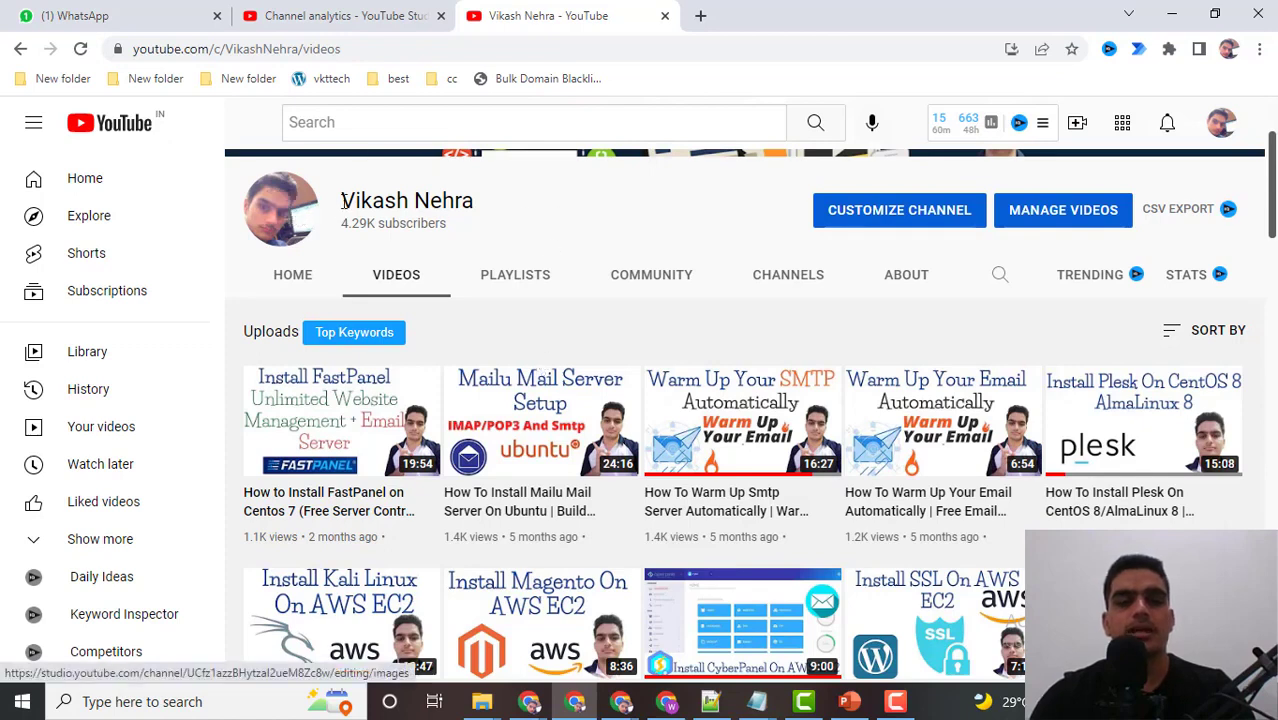
left_click_drag(343, 200, 477, 216)
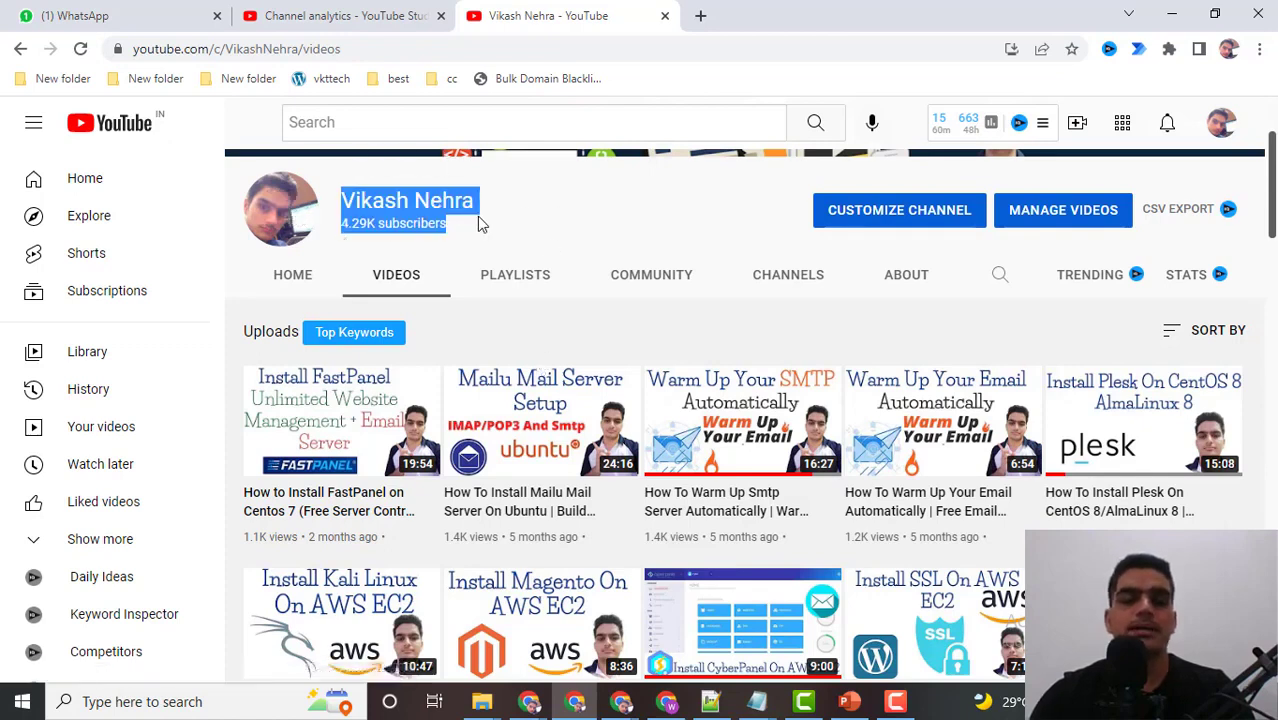